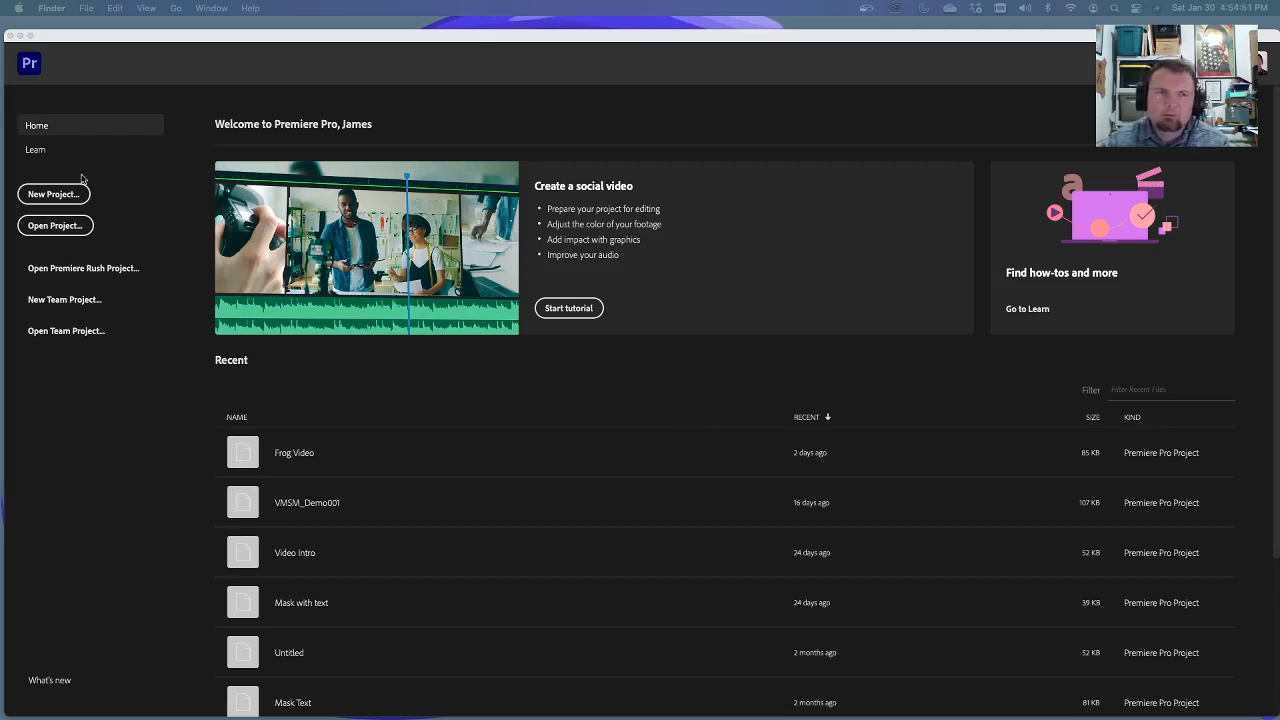
click(53, 198)
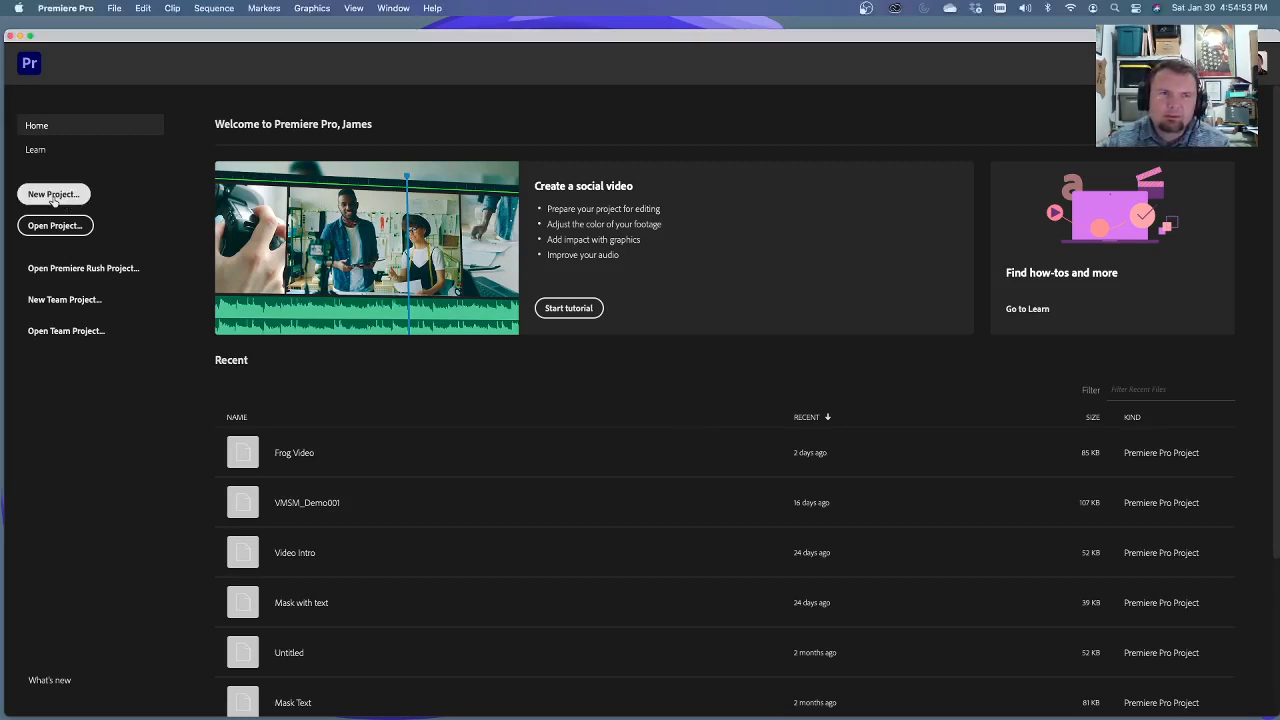
click(53, 195)
click(783, 574)
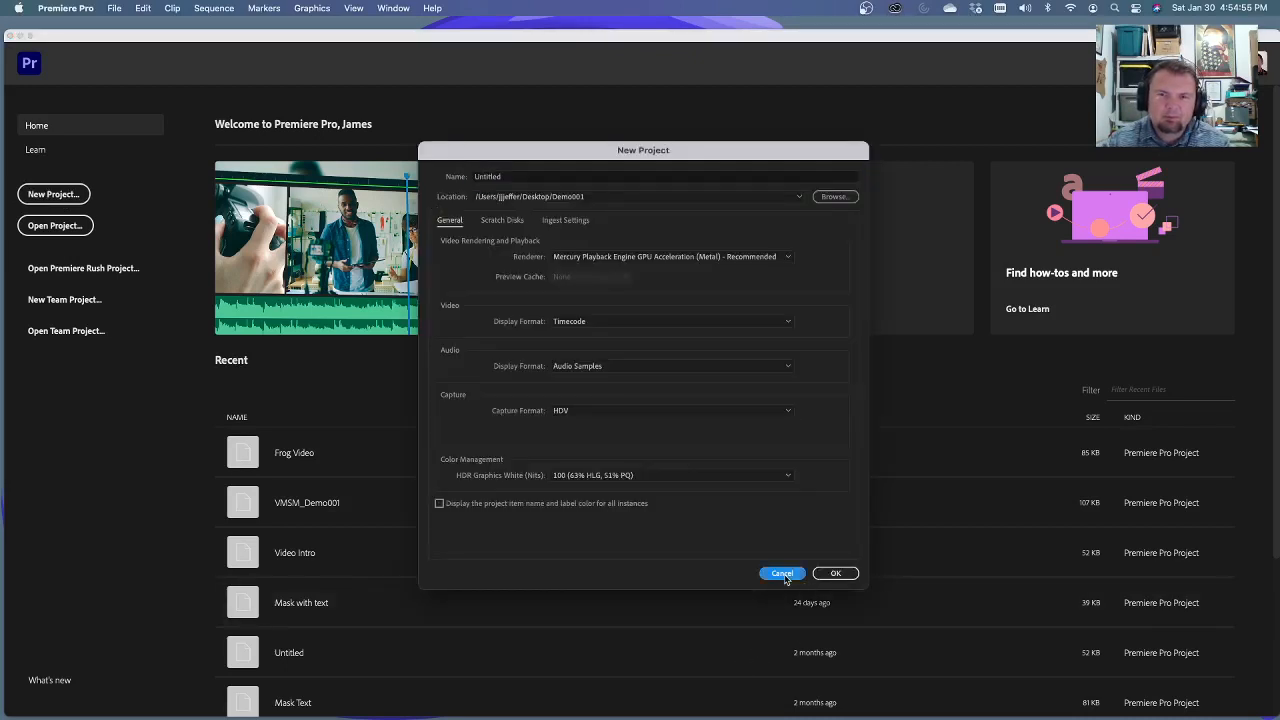
- Open the Frog Video project and create a square sequence with a 1080 by 1080 frame size
click(291, 458)
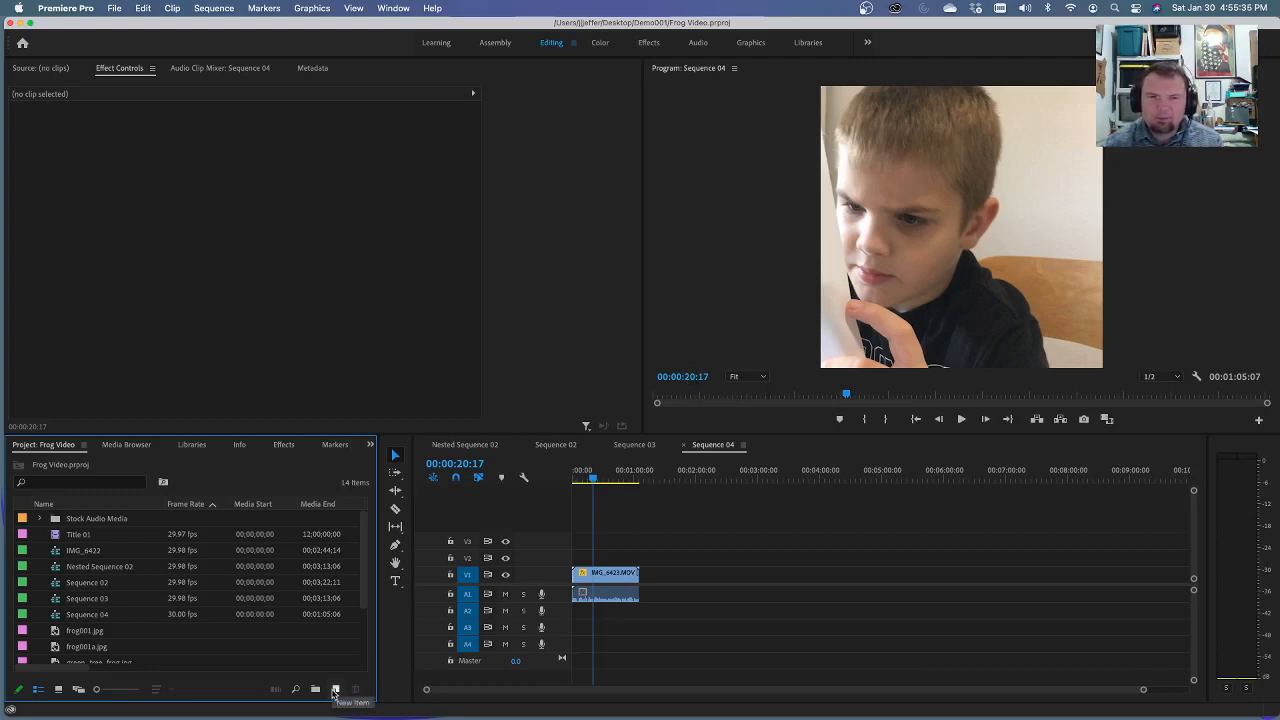
click(336, 691)
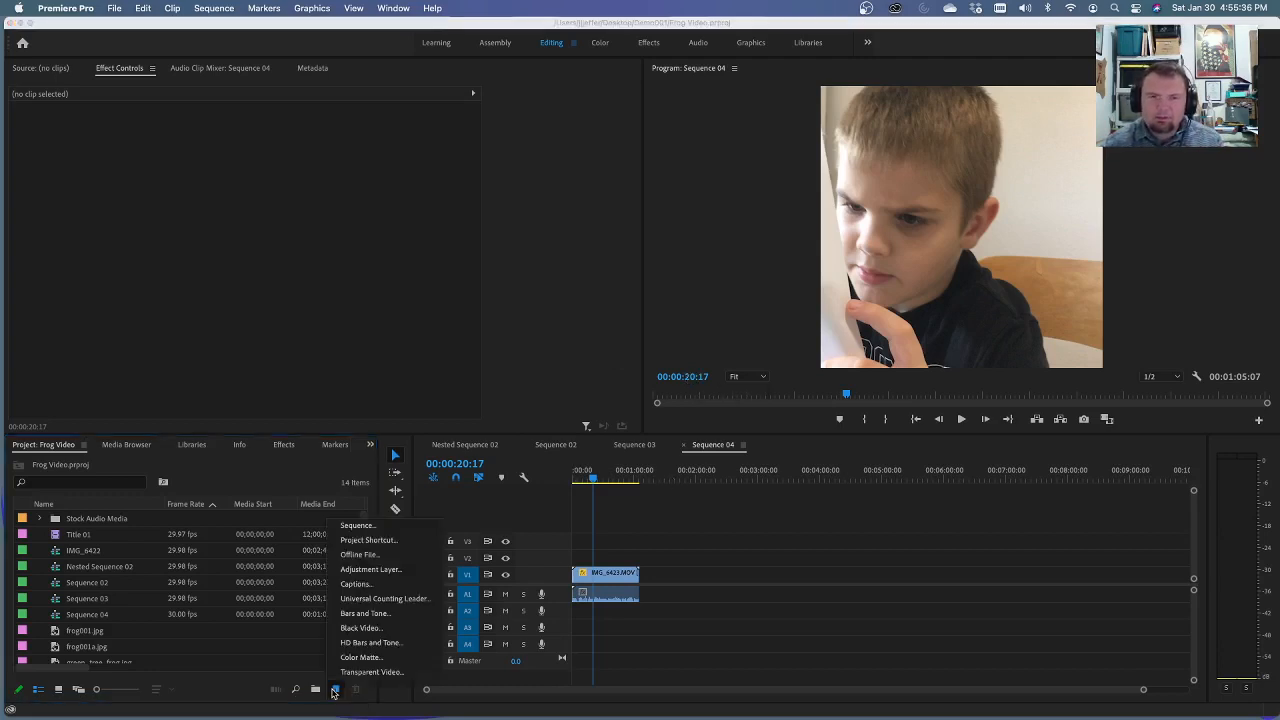
click(366, 529)
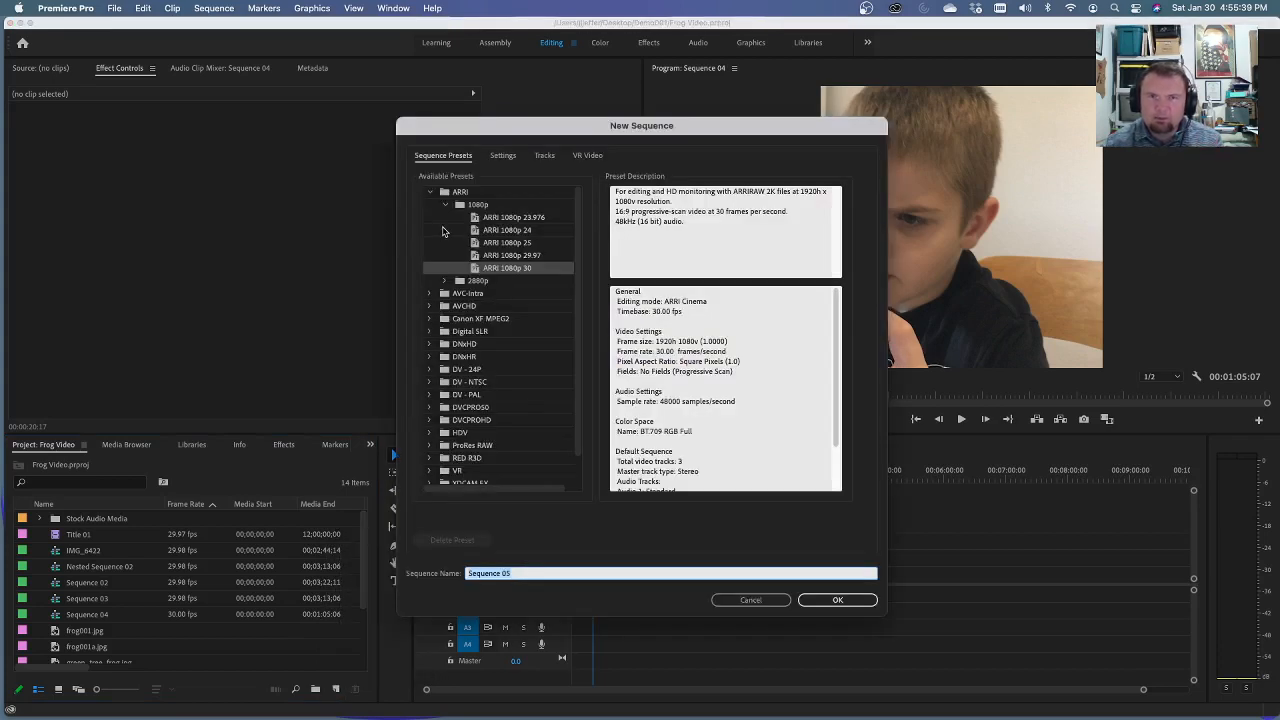
click(503, 156)
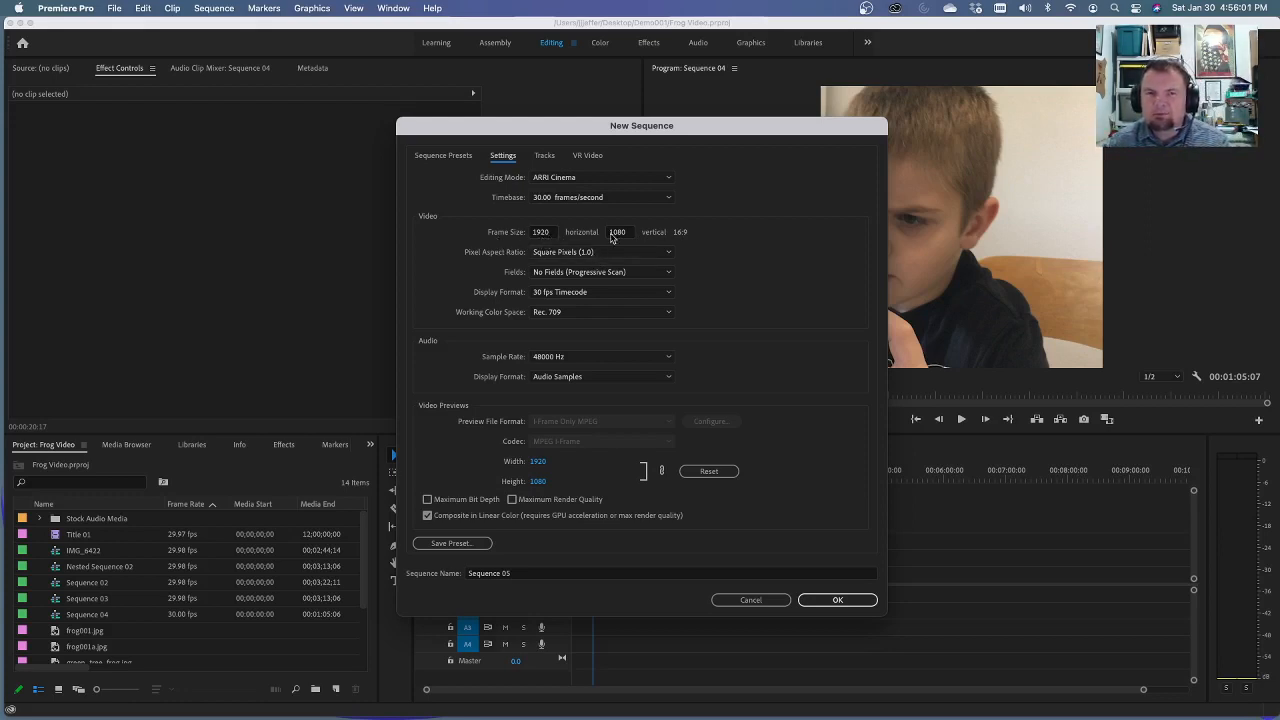
click(540, 234)
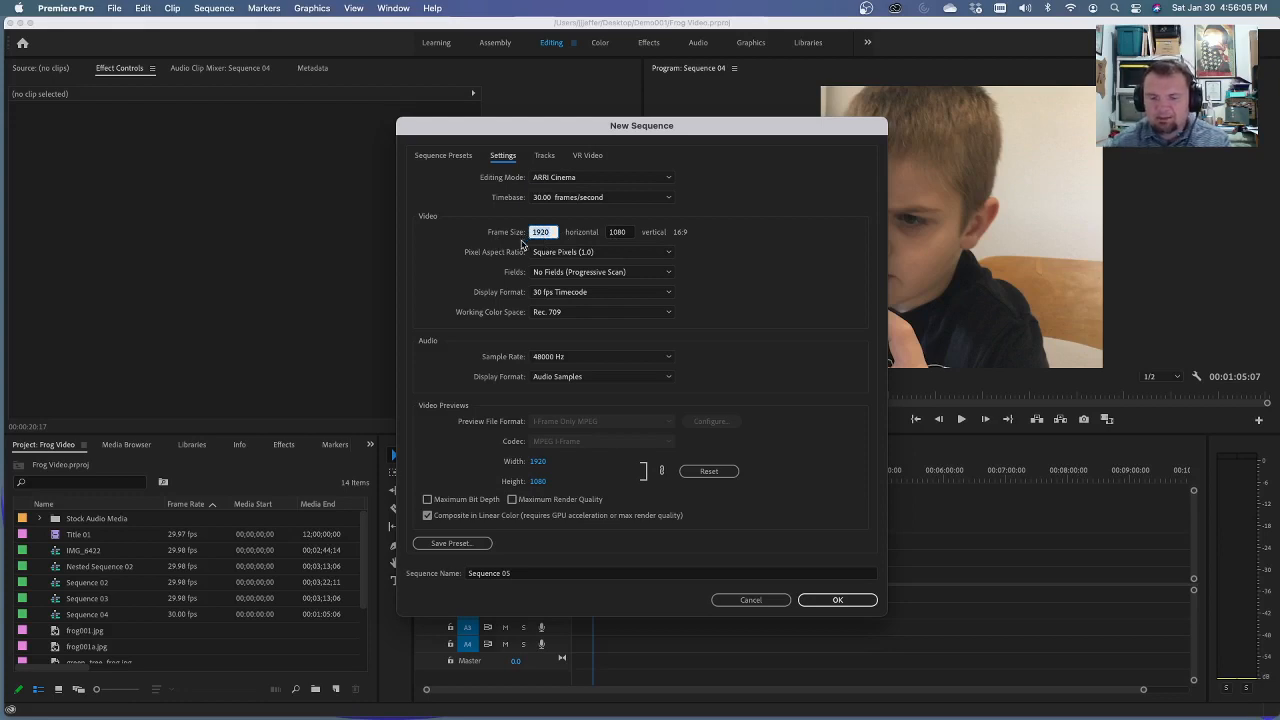
text(1)
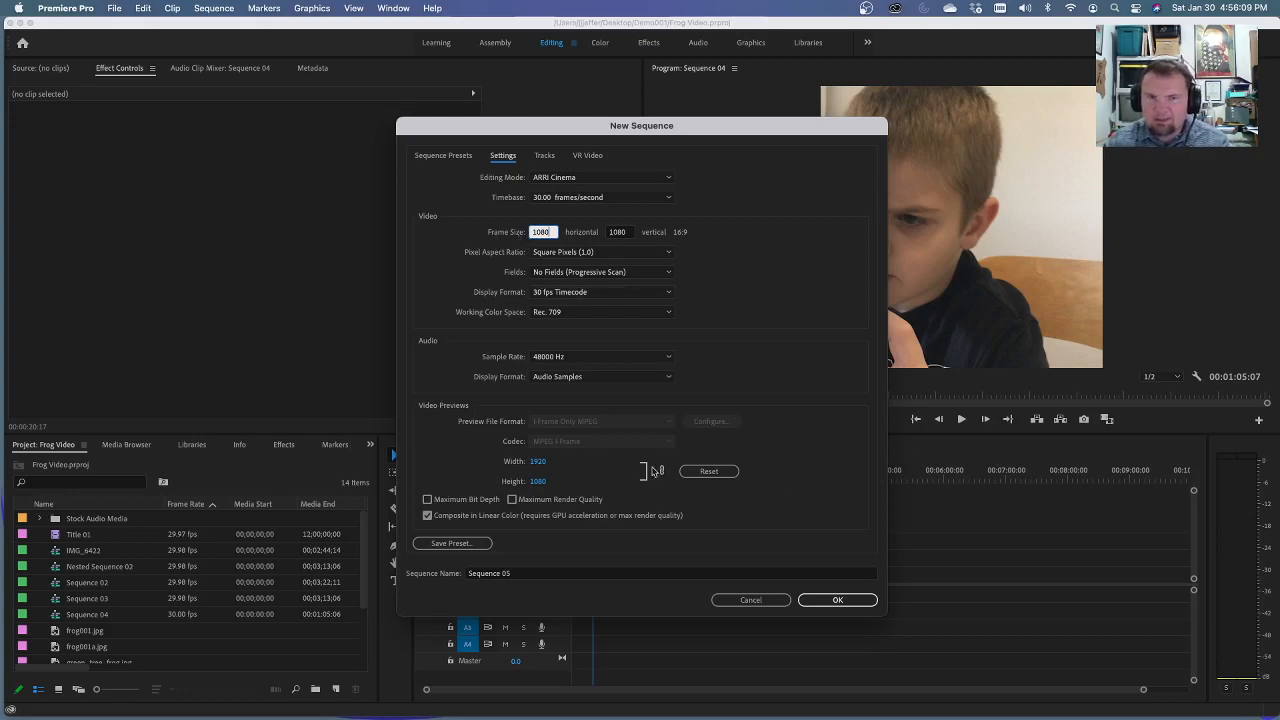
click(835, 600)
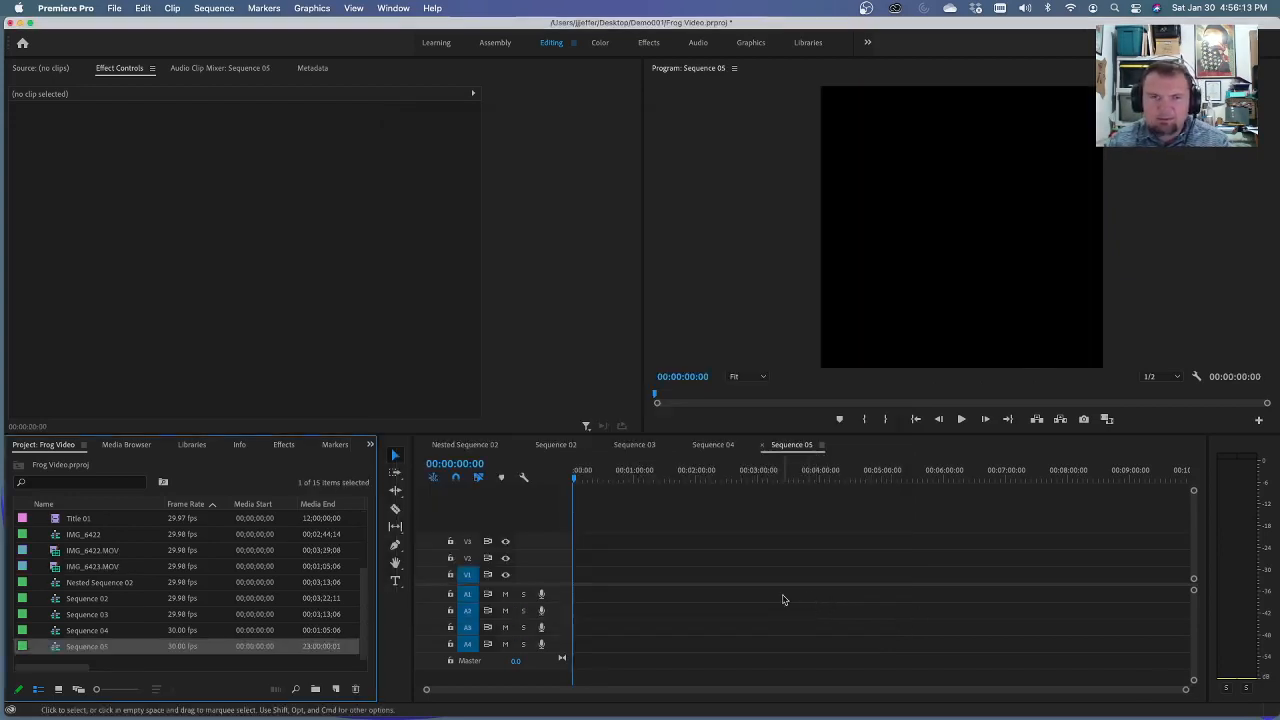
- Place IMG_6423.MOV at the start of the square sequence on V1 and A1, keeping the existing sequence settings
click(83, 570)
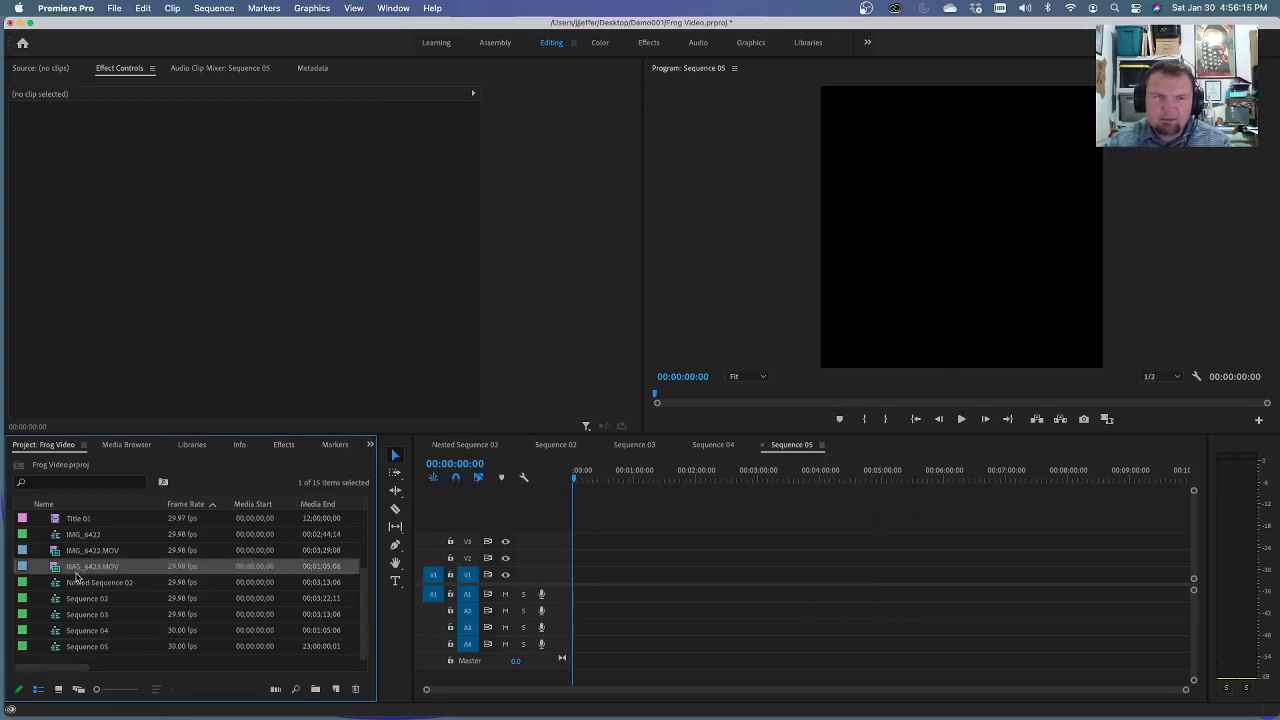
double_click(57, 573)
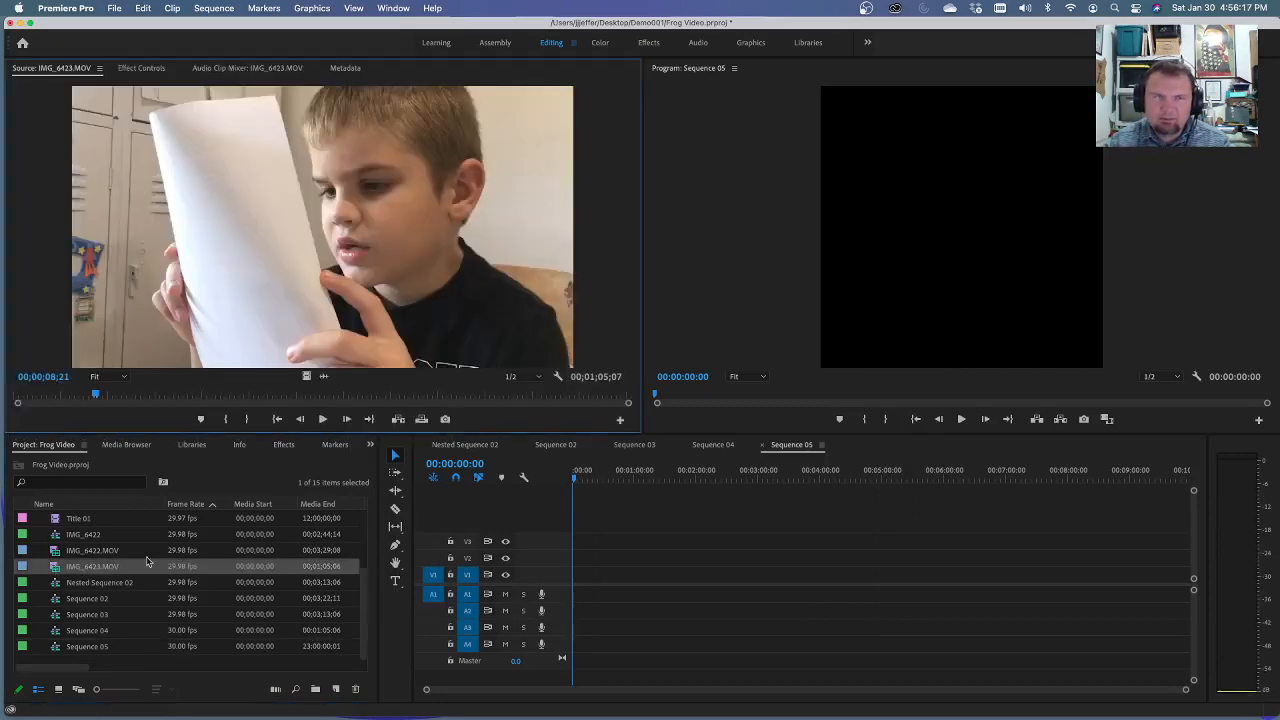
drag(241, 566, 634, 553)
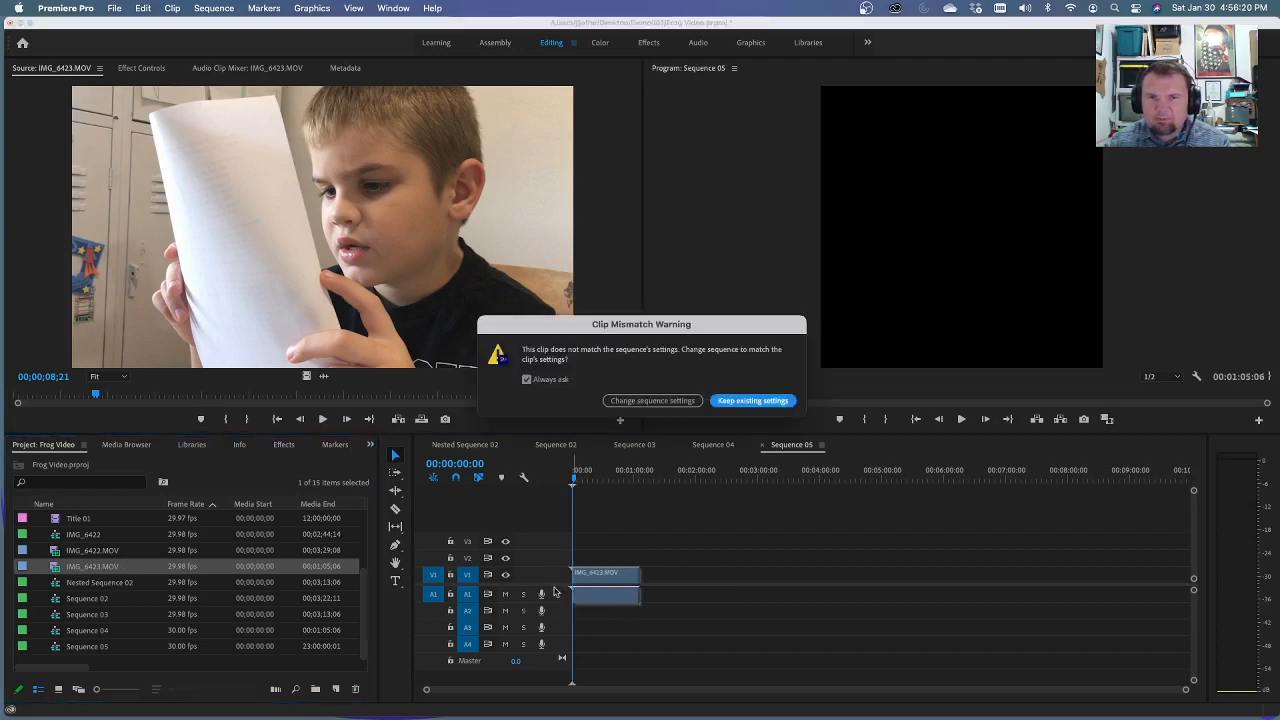
click(746, 402)
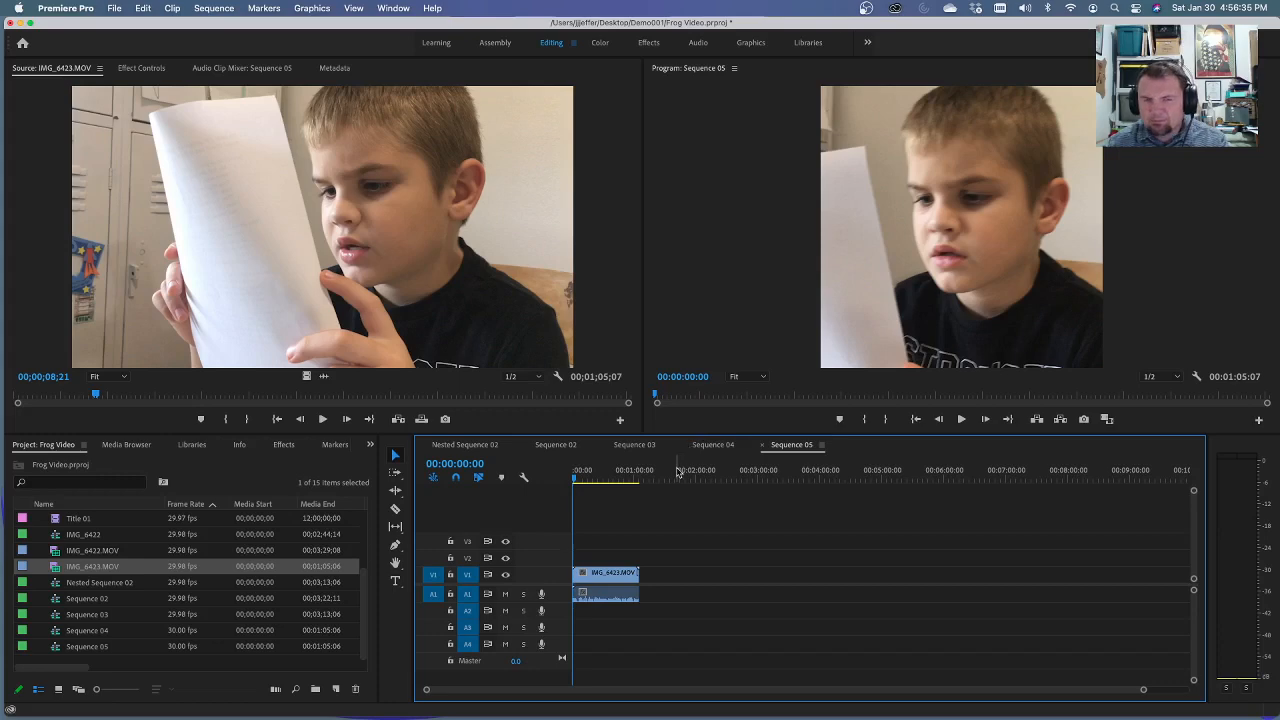
- Create a vertical sequence with a frame size of 1080 horizontal by 1920 vertical
click(335, 690)
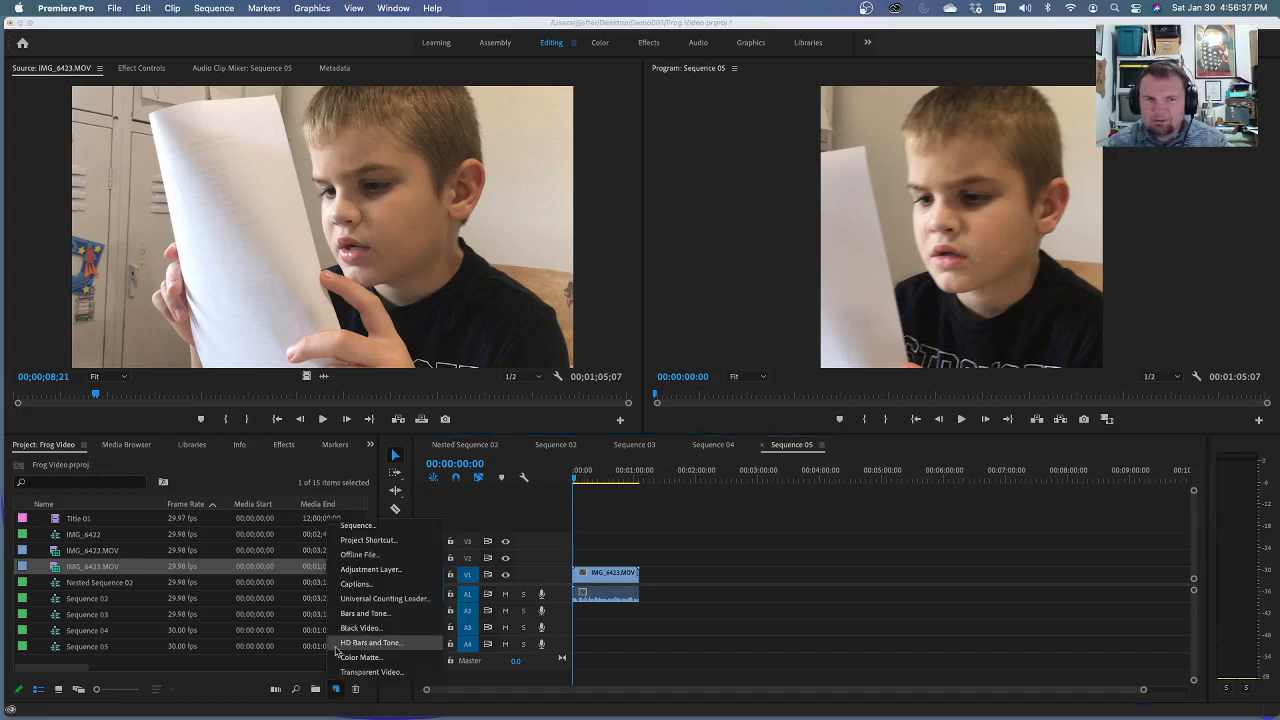
click(341, 528)
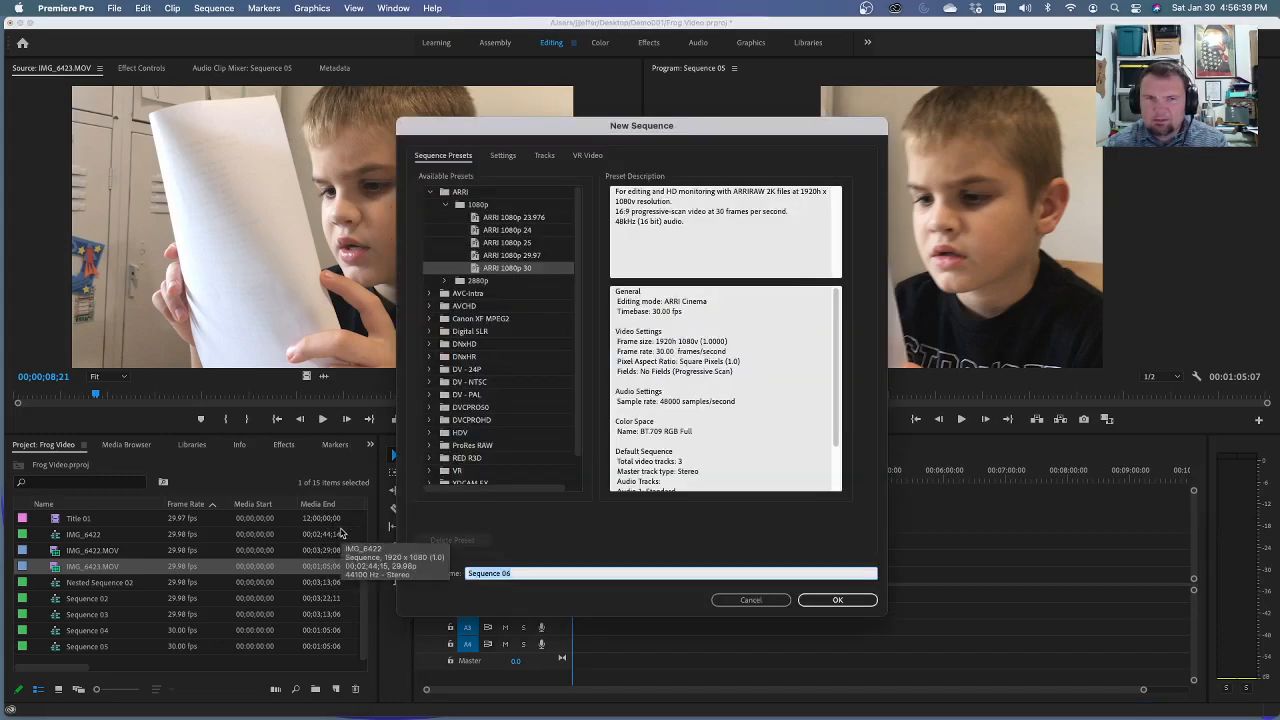
click(503, 156)
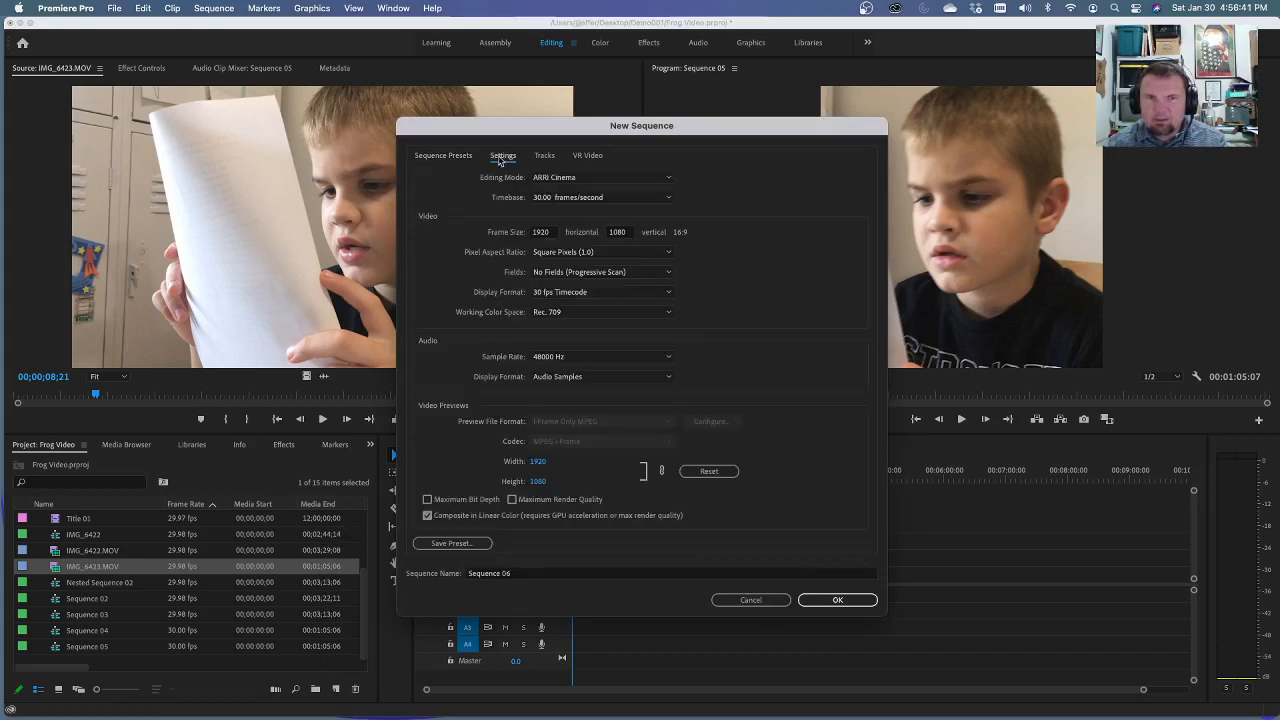
click(541, 232)
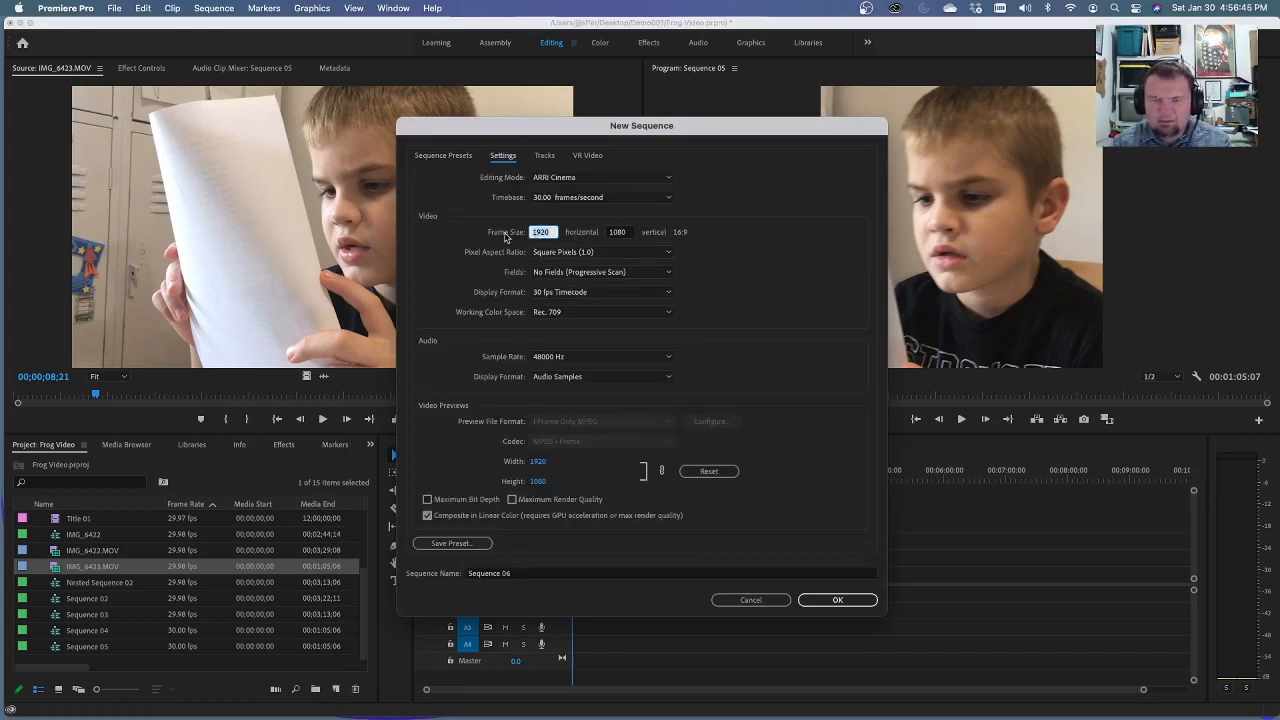
text(1080)
click(626, 238)
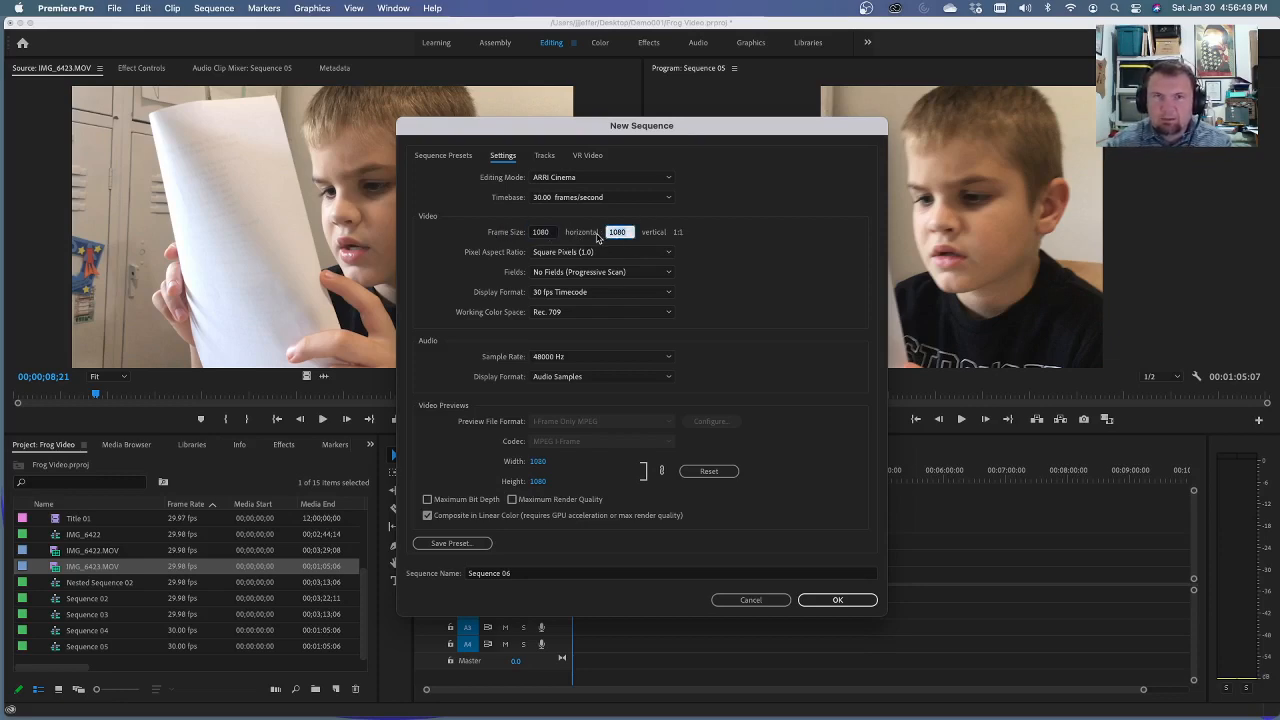
text(1)
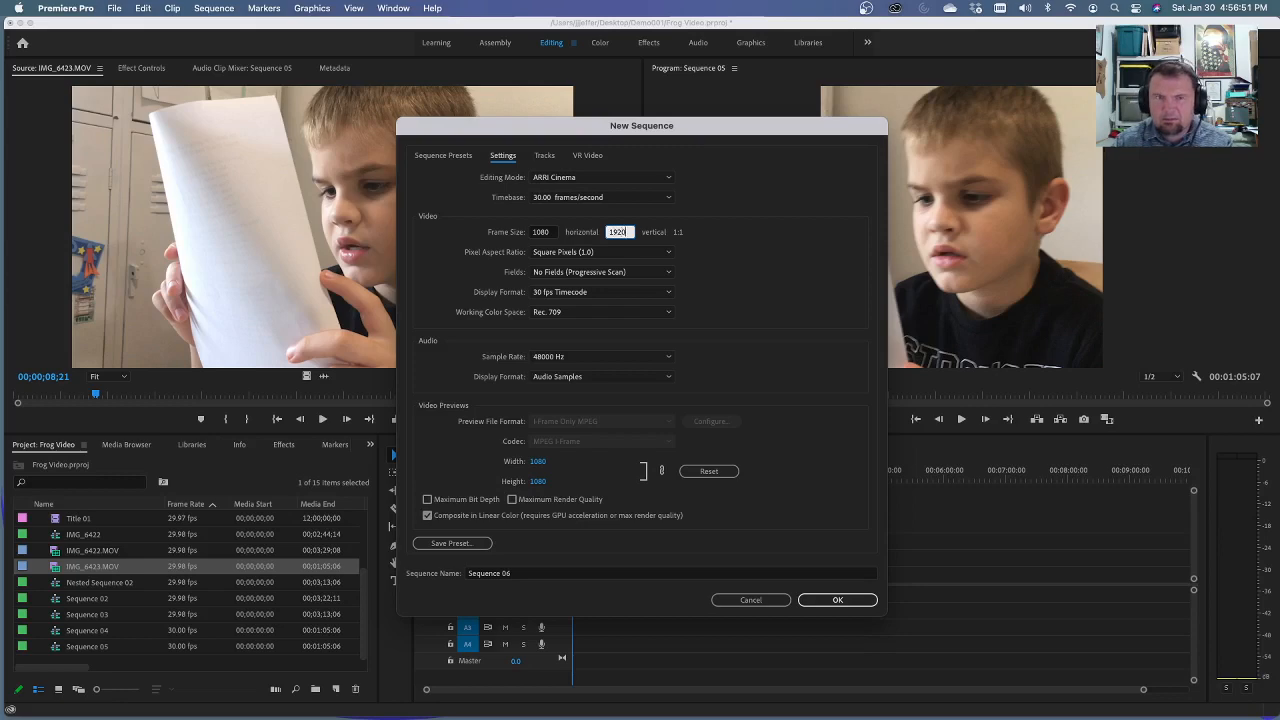
text(920)
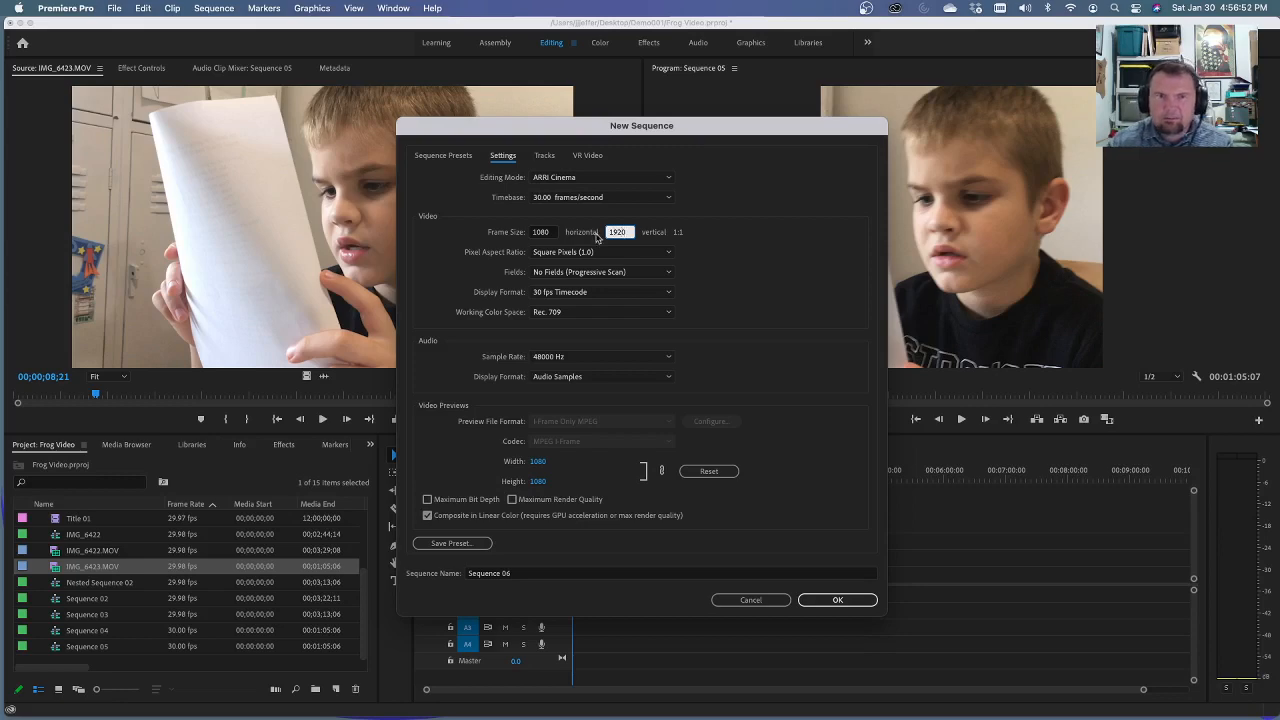
click(821, 601)
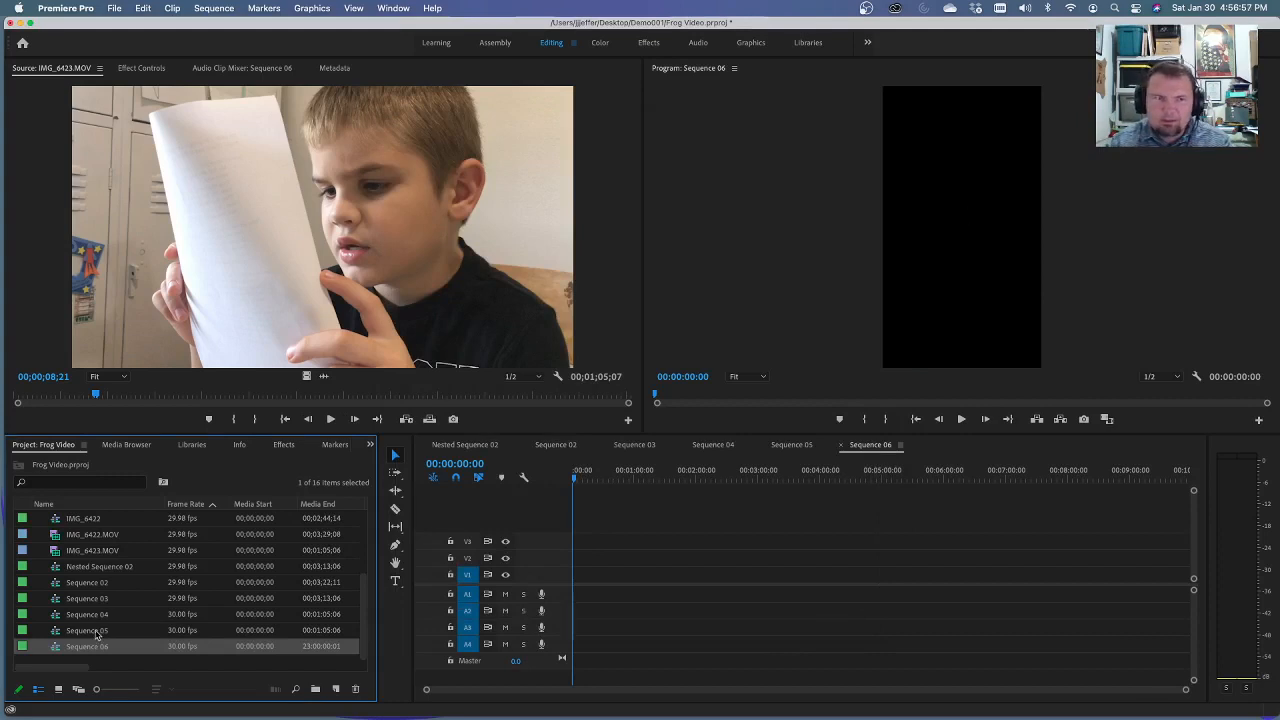
- Add IMG_6423.MOV at the start of the vertical sequence, keeping the existing sequence settings
click(85, 551)
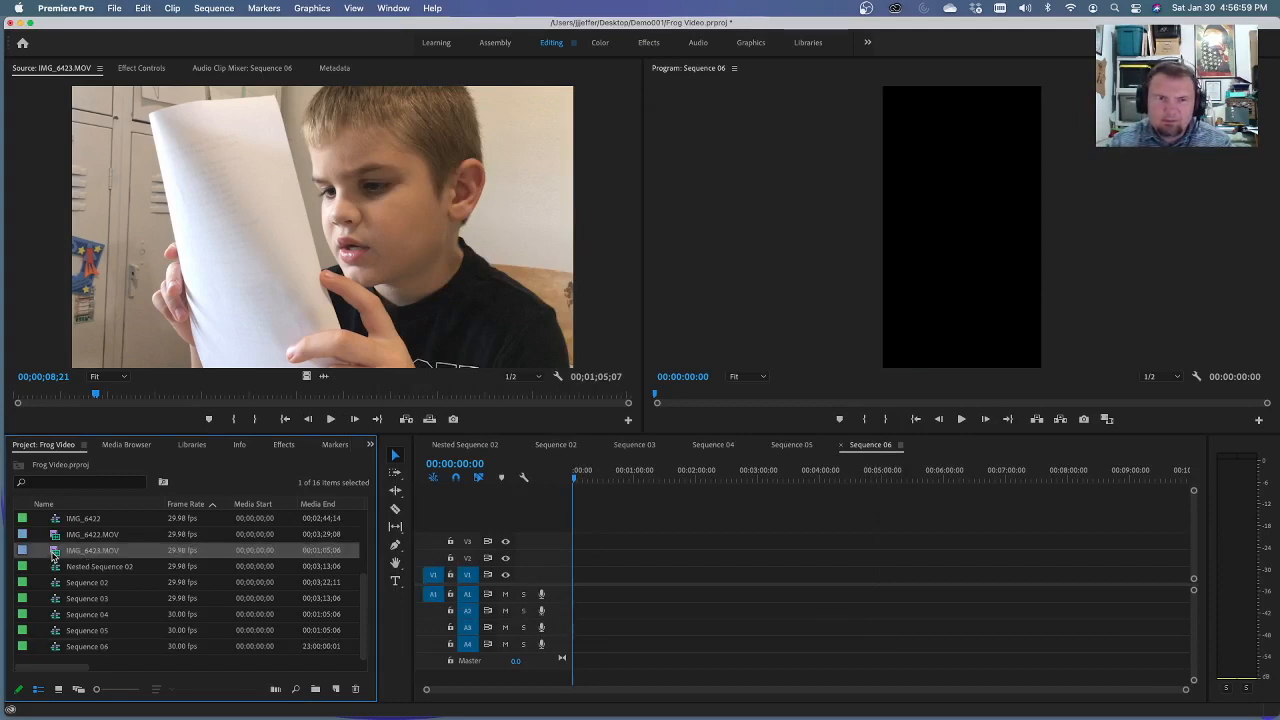
drag(53, 556, 553, 585)
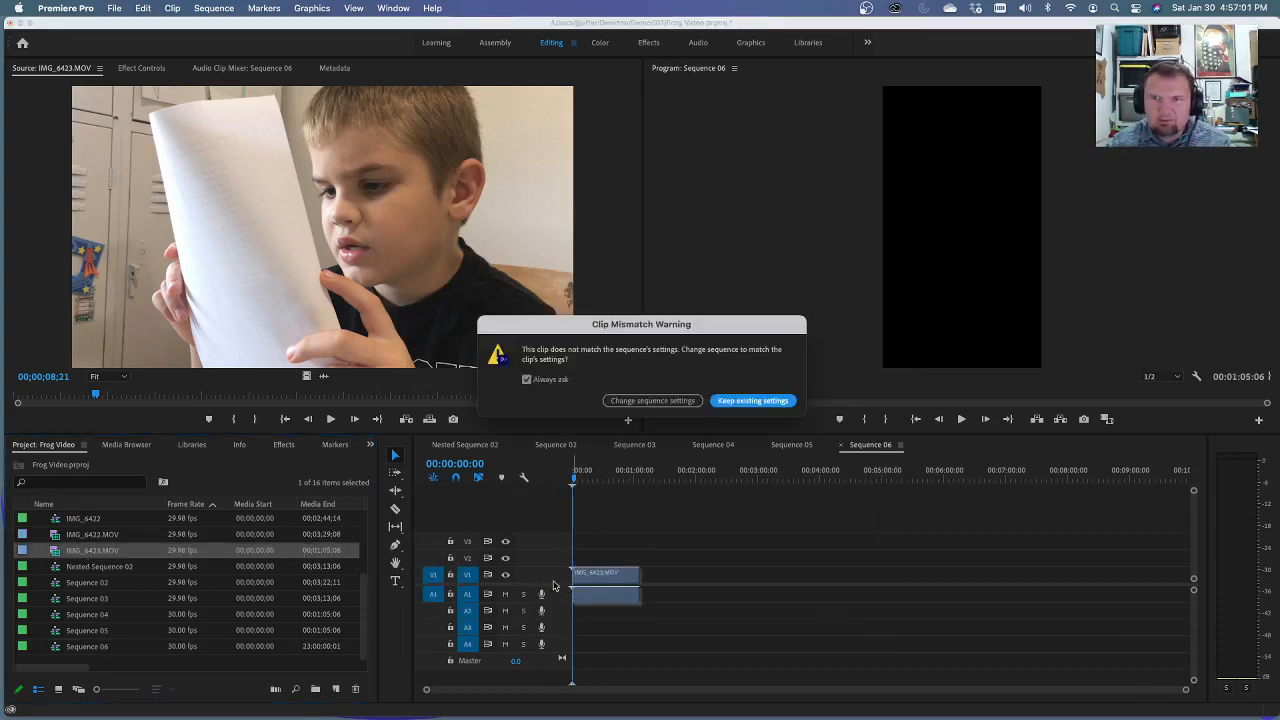
click(760, 401)
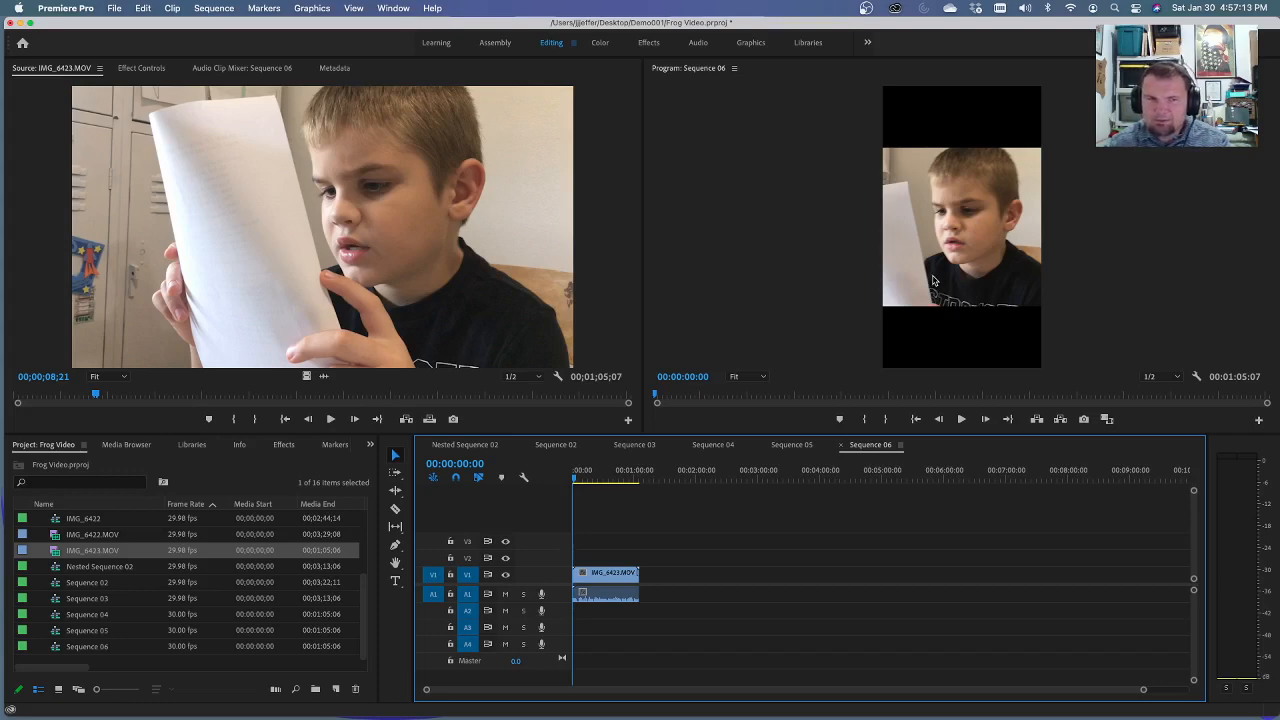
- Set the rotation of the IMG_6423.MOV clip in the vertical sequence to -90 degrees
click(898, 355)
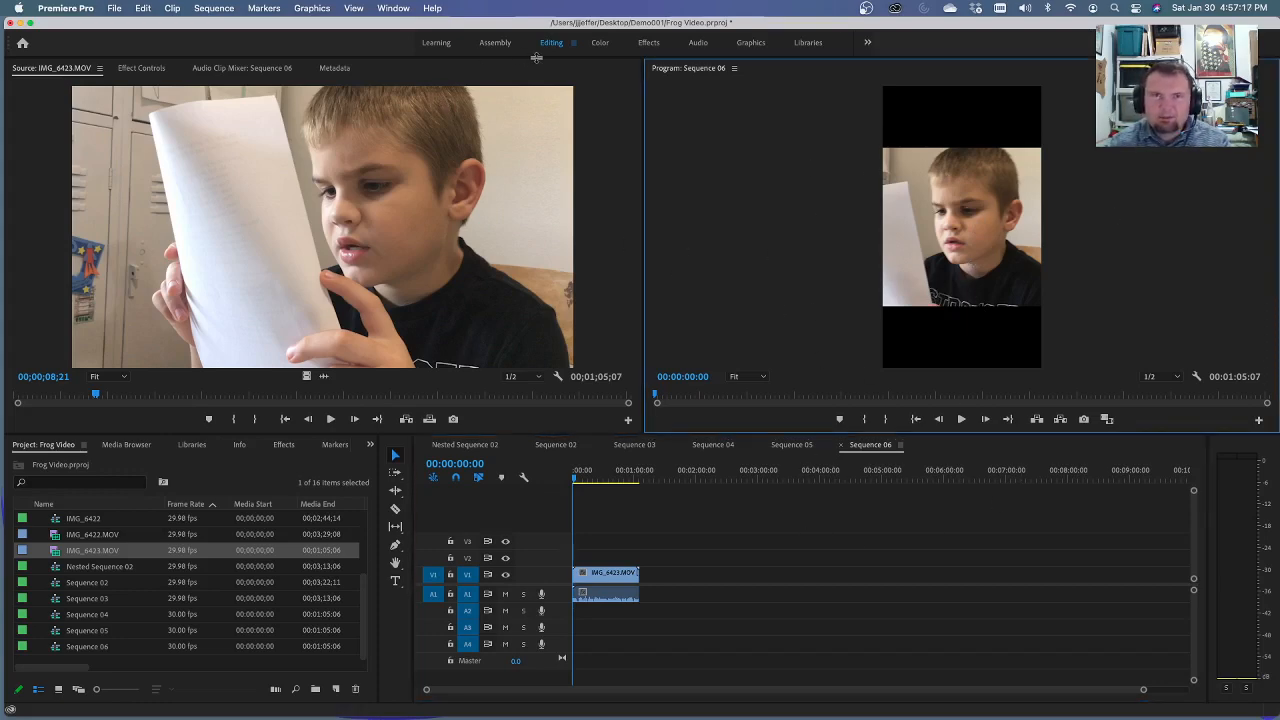
click(138, 68)
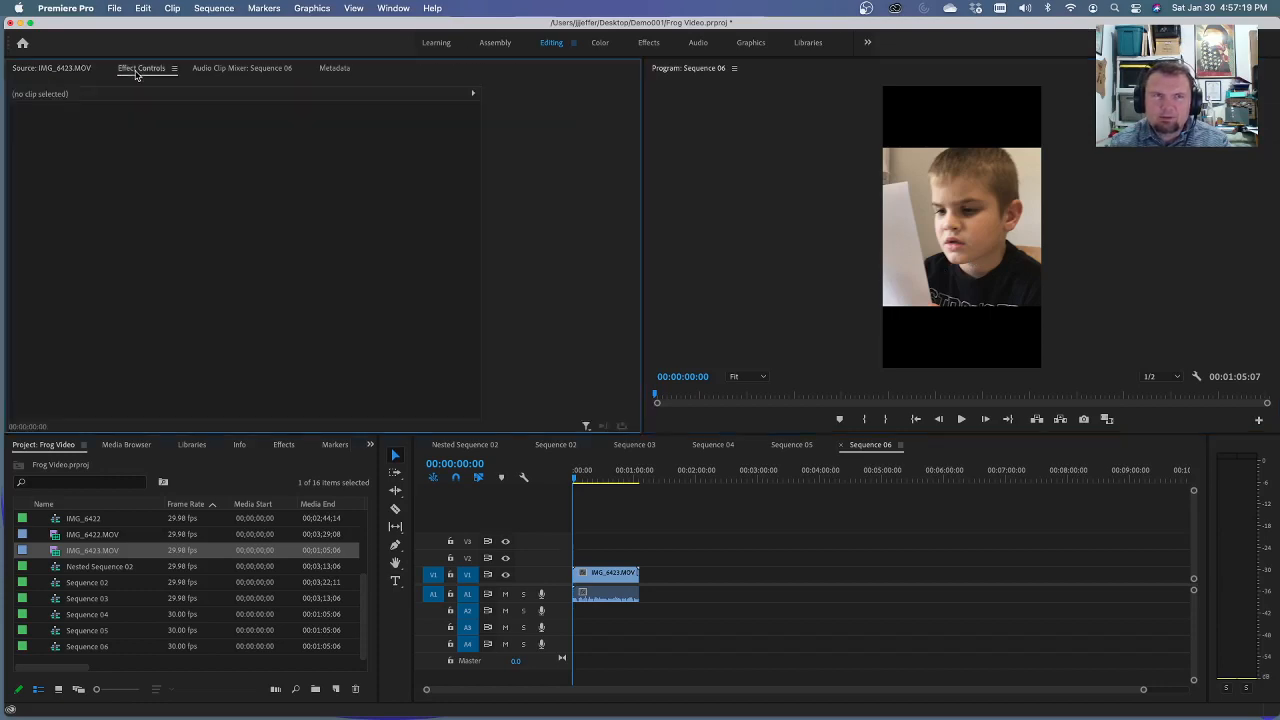
click(617, 577)
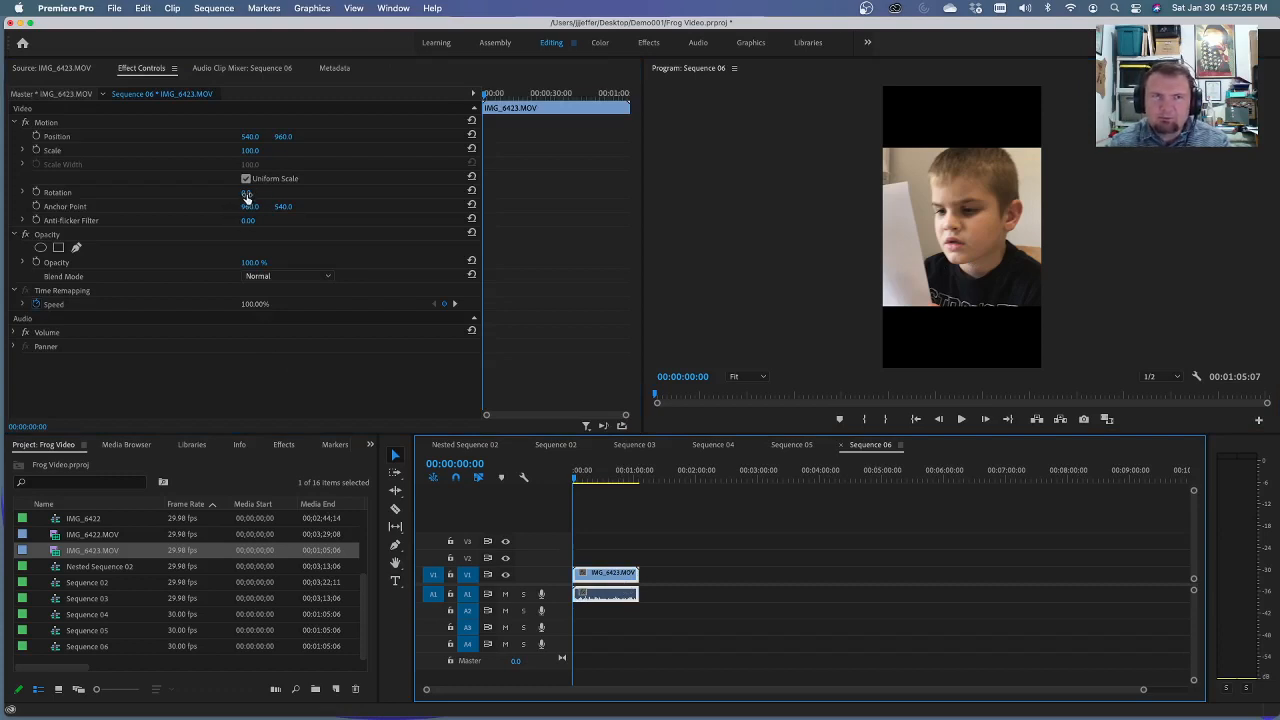
drag(249, 199, 160, 199)
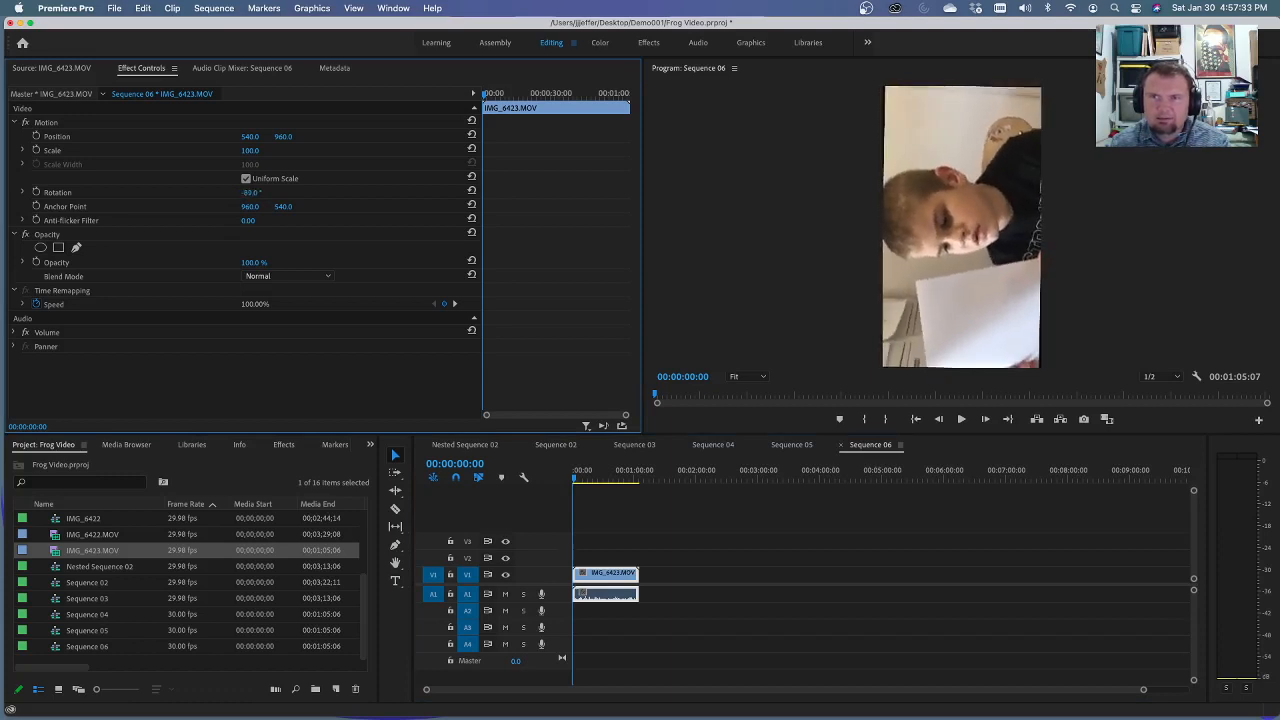
click(253, 192)
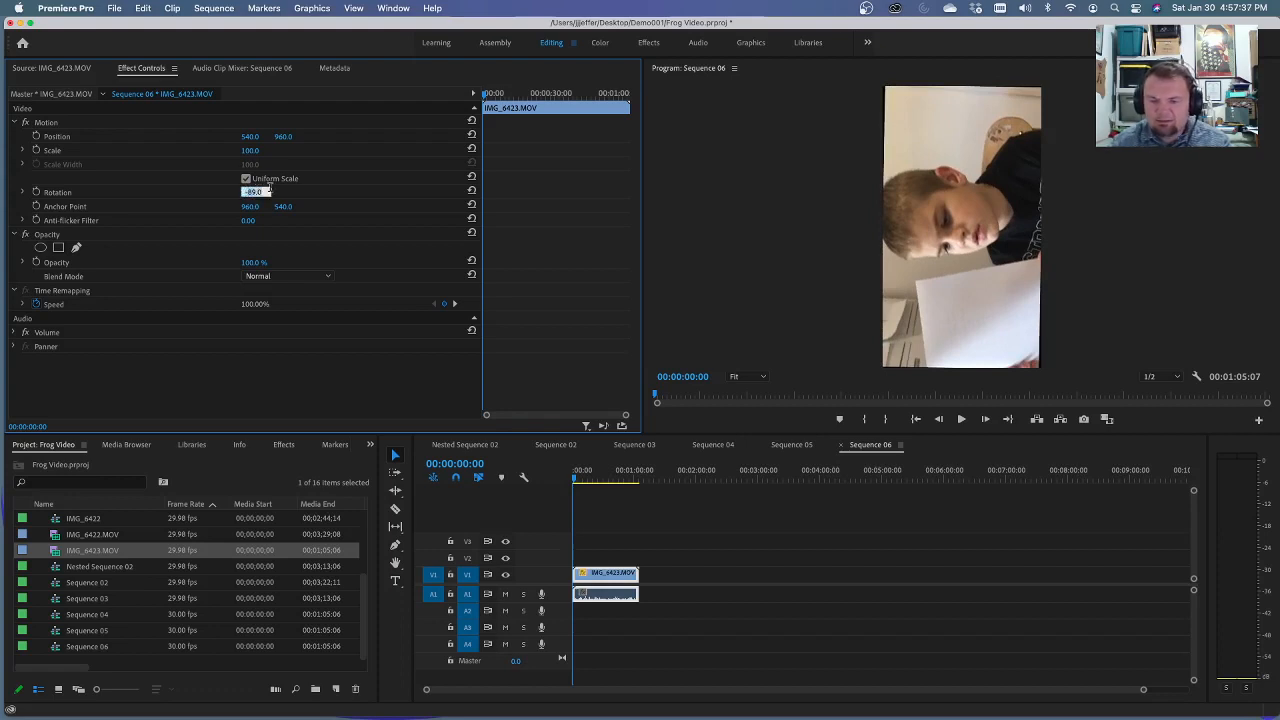
text(-90)
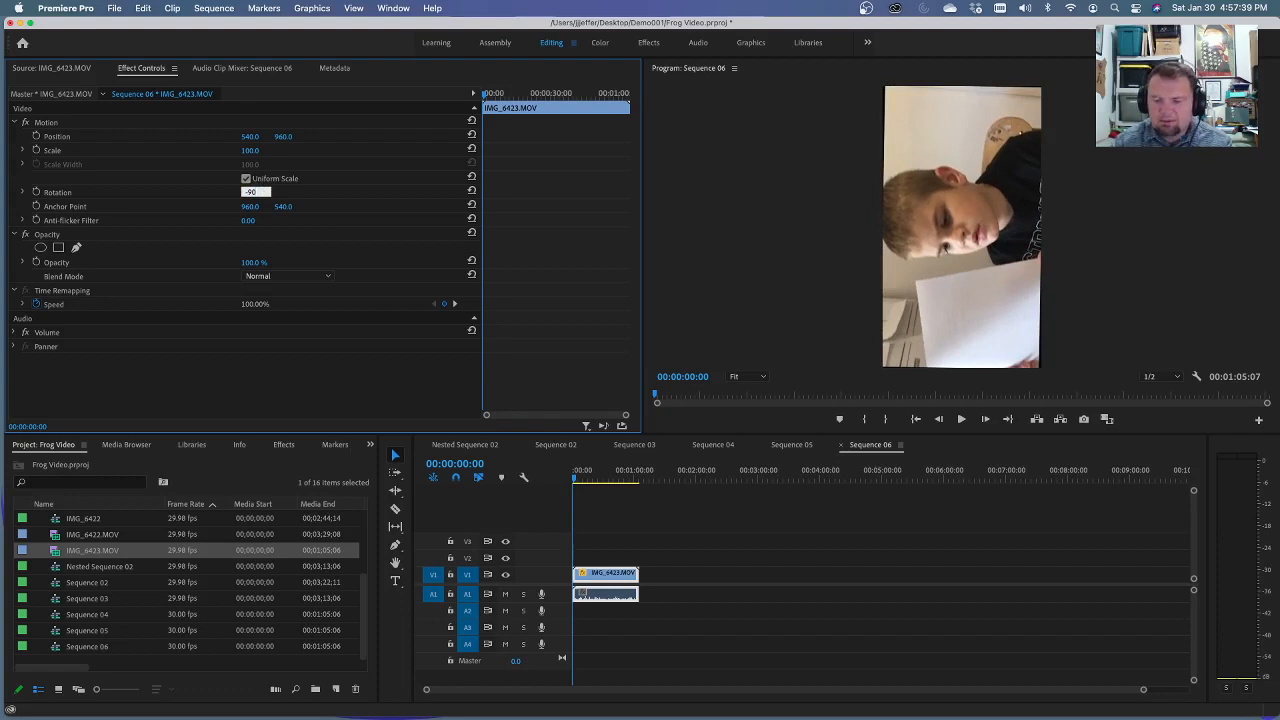
key(Return)
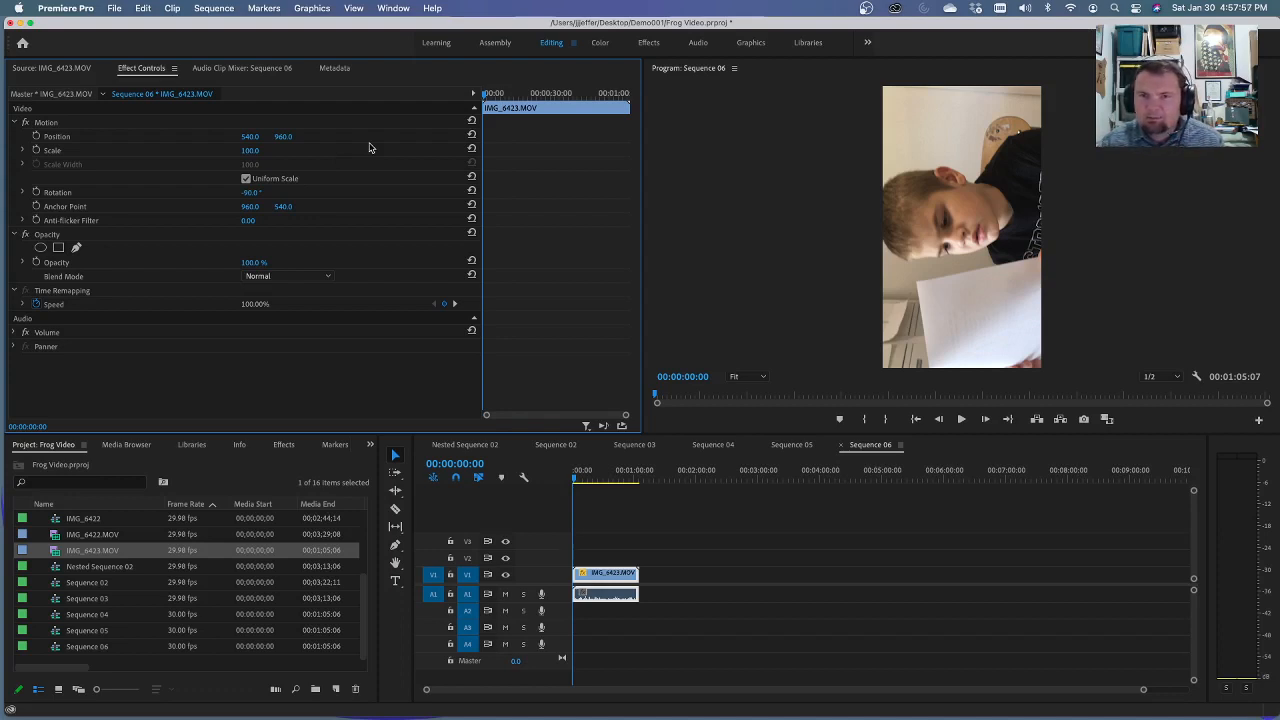
- Play Sequence 04 from its beginning and stop at about 13 seconds to review the framing
click(107, 538)
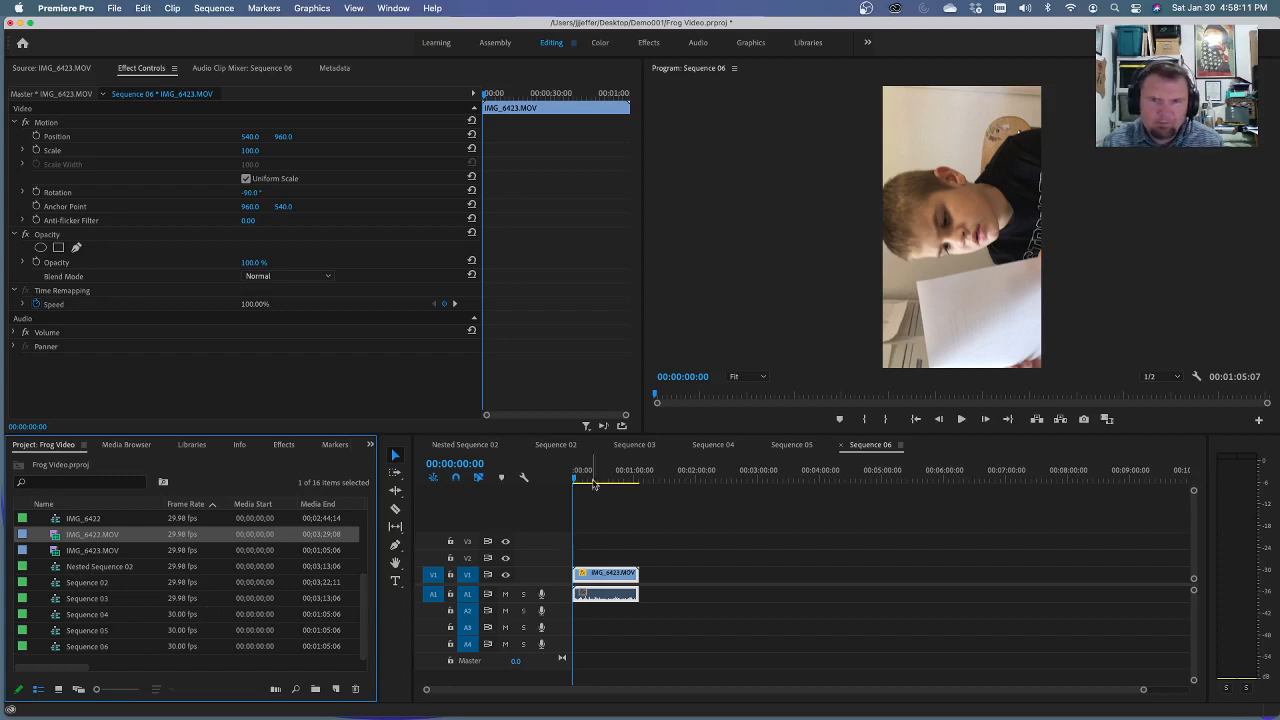
click(787, 445)
click(716, 446)
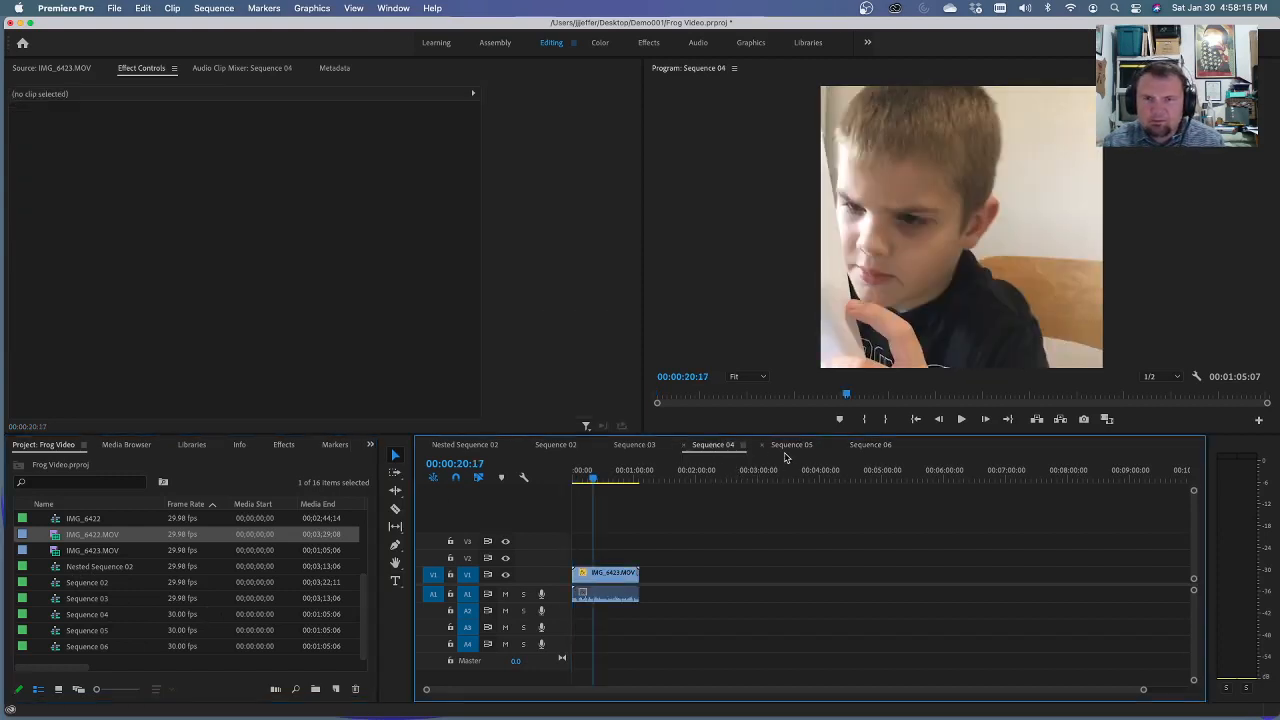
drag(592, 479, 560, 488)
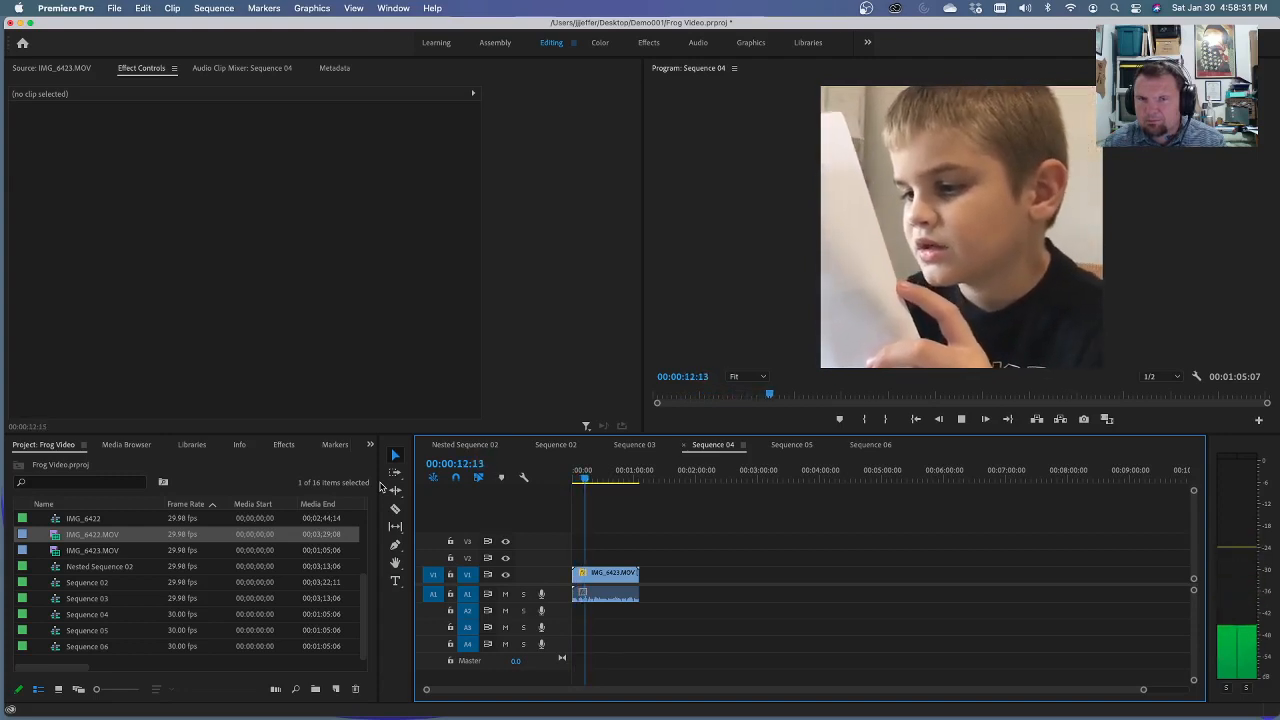
key(space)
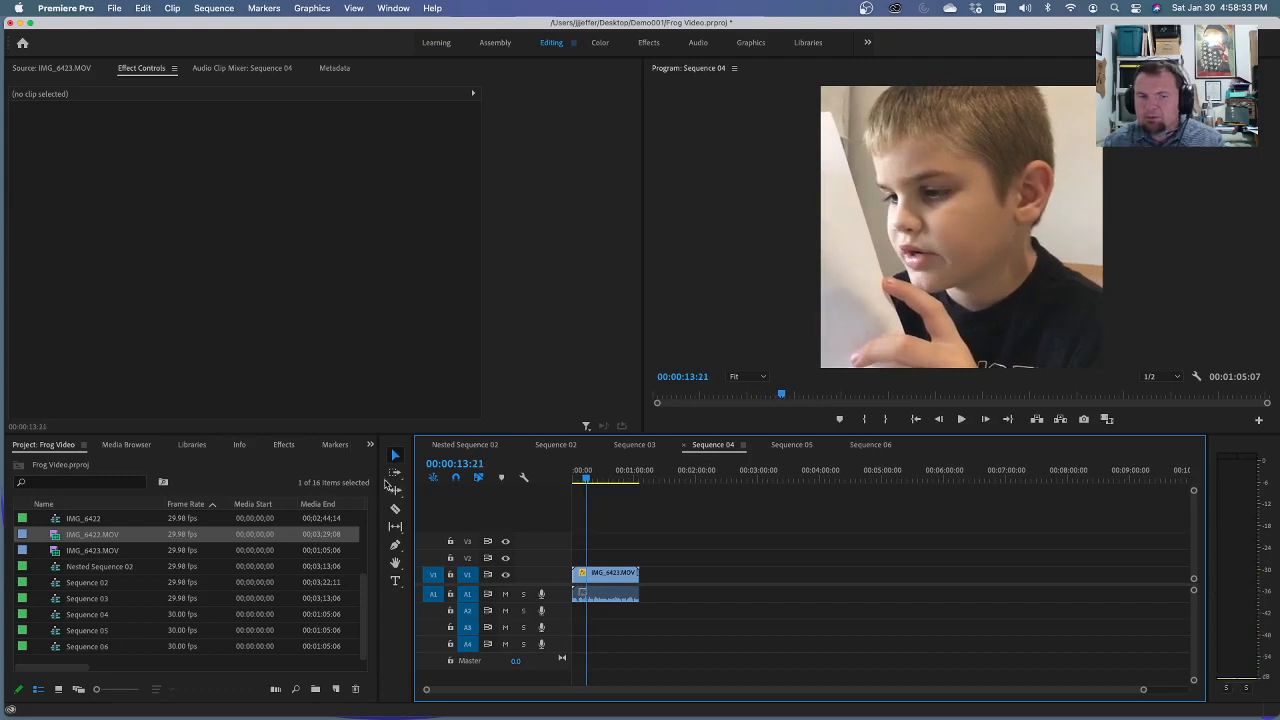
- Move the IMG_6423.MOV clip's second Position keyframe in Sequence 04 to about 55 seconds and scrub through the move to check it
click(609, 577)
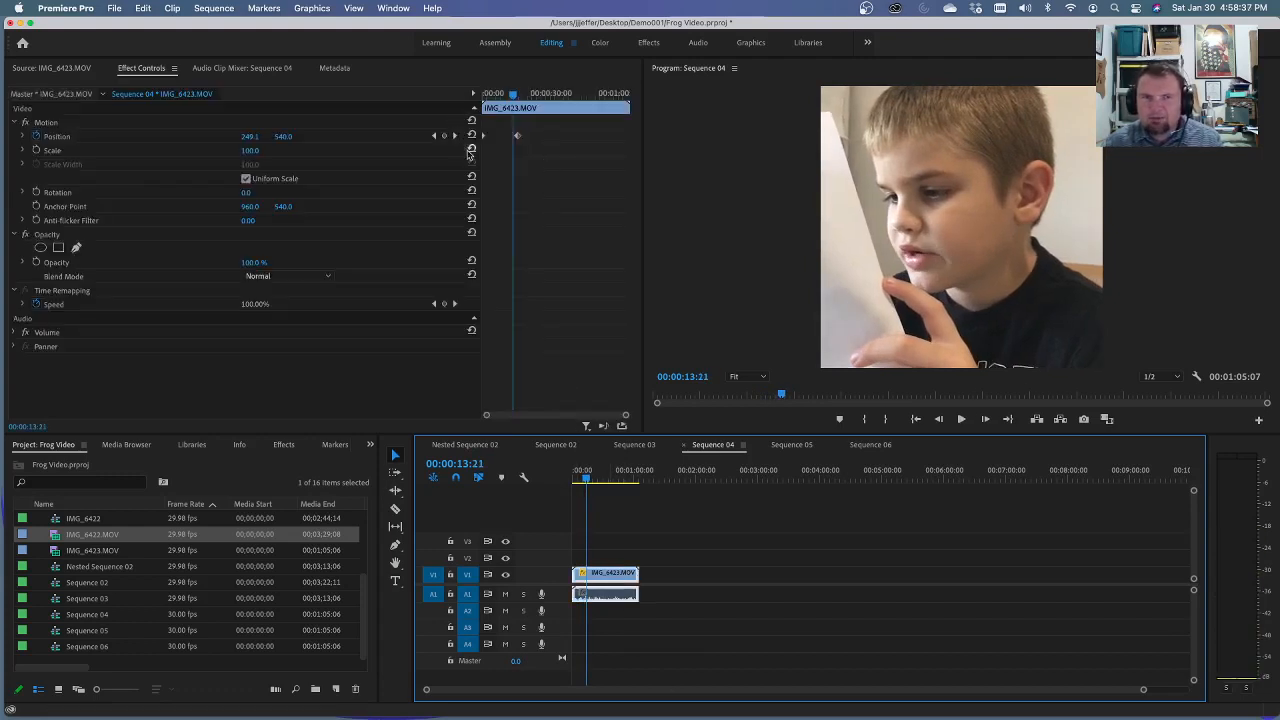
mouse_move(586, 481)
mouse_down()
mouse_move(574, 481)
mouse_move(637, 481)
mouse_move(564, 487)
mouse_up()
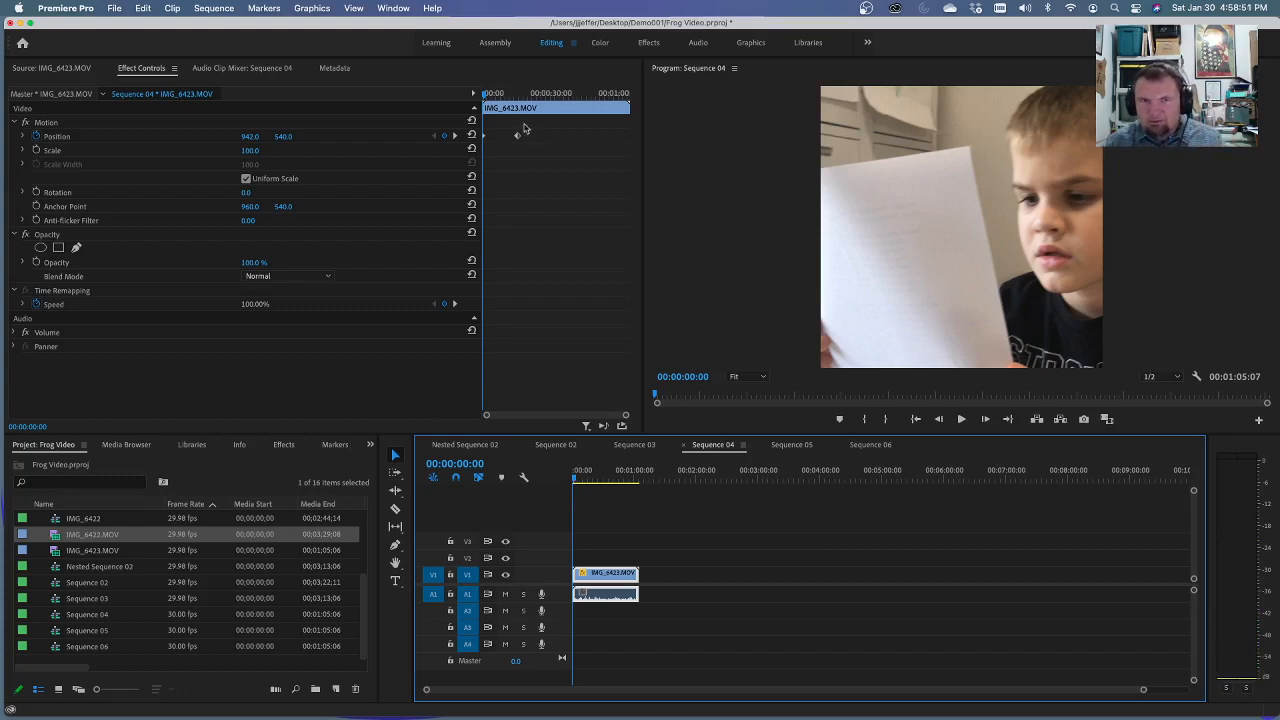
drag(519, 138, 604, 140)
click(603, 137)
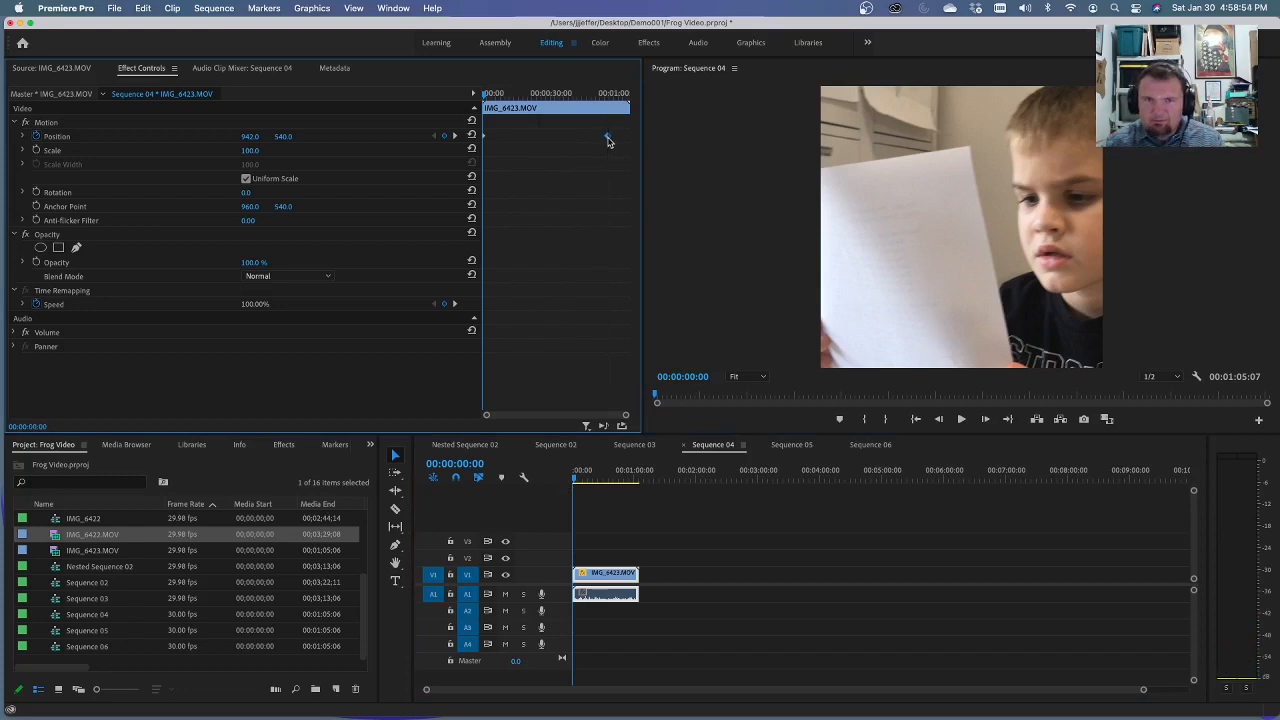
click(575, 483)
drag(575, 483, 634, 485)
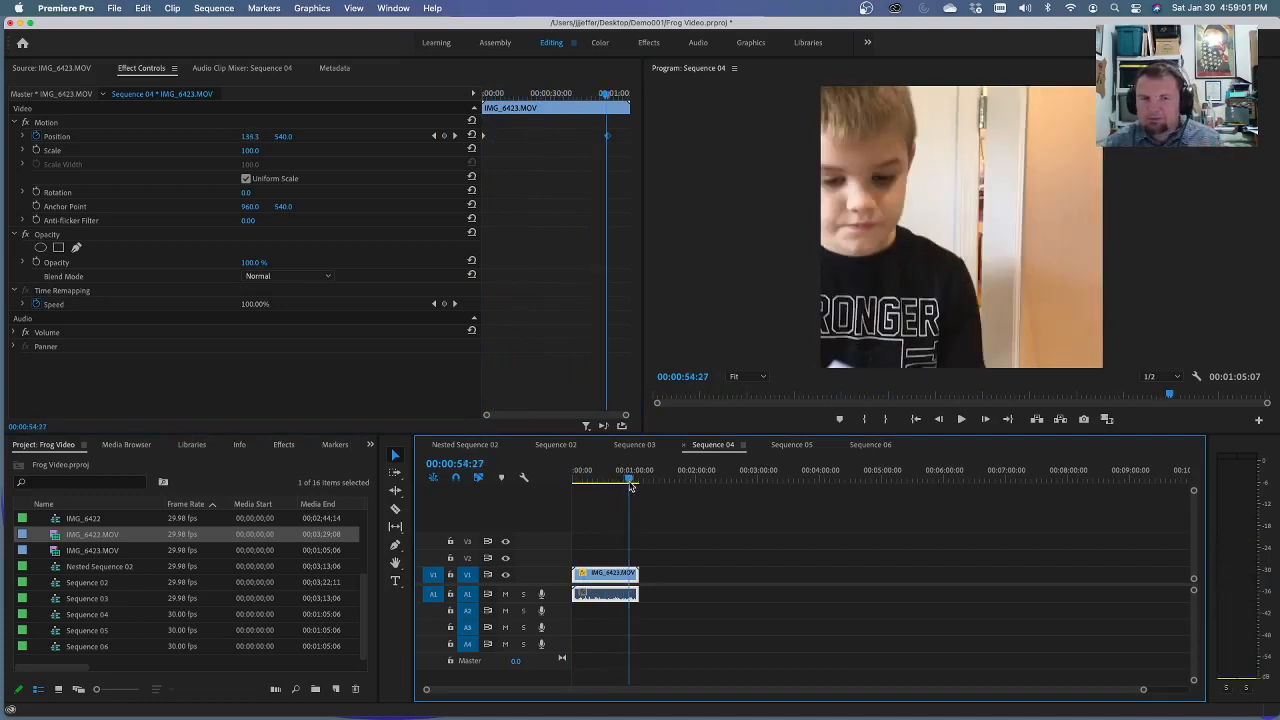
- Increase the height of audio track A1 in Sequence 04 and look at its clip and track keyframe display options
drag(505, 611, 596, 632)
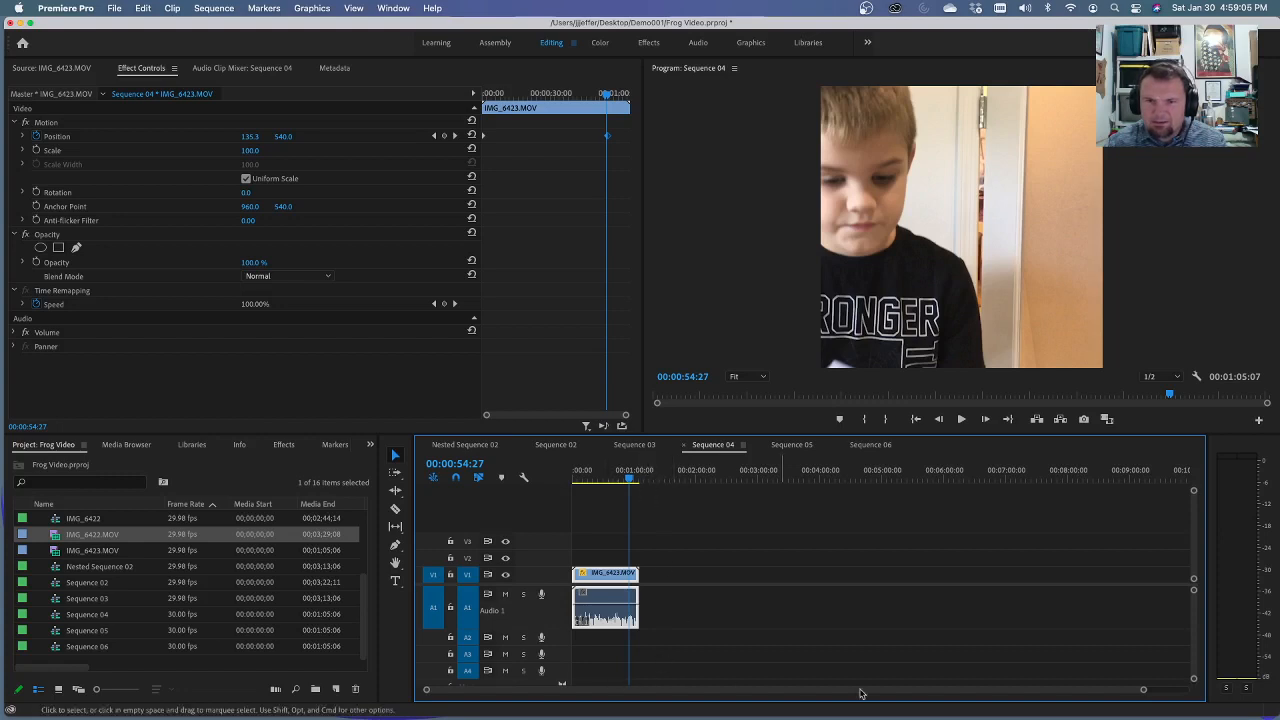
drag(1143, 689, 863, 686)
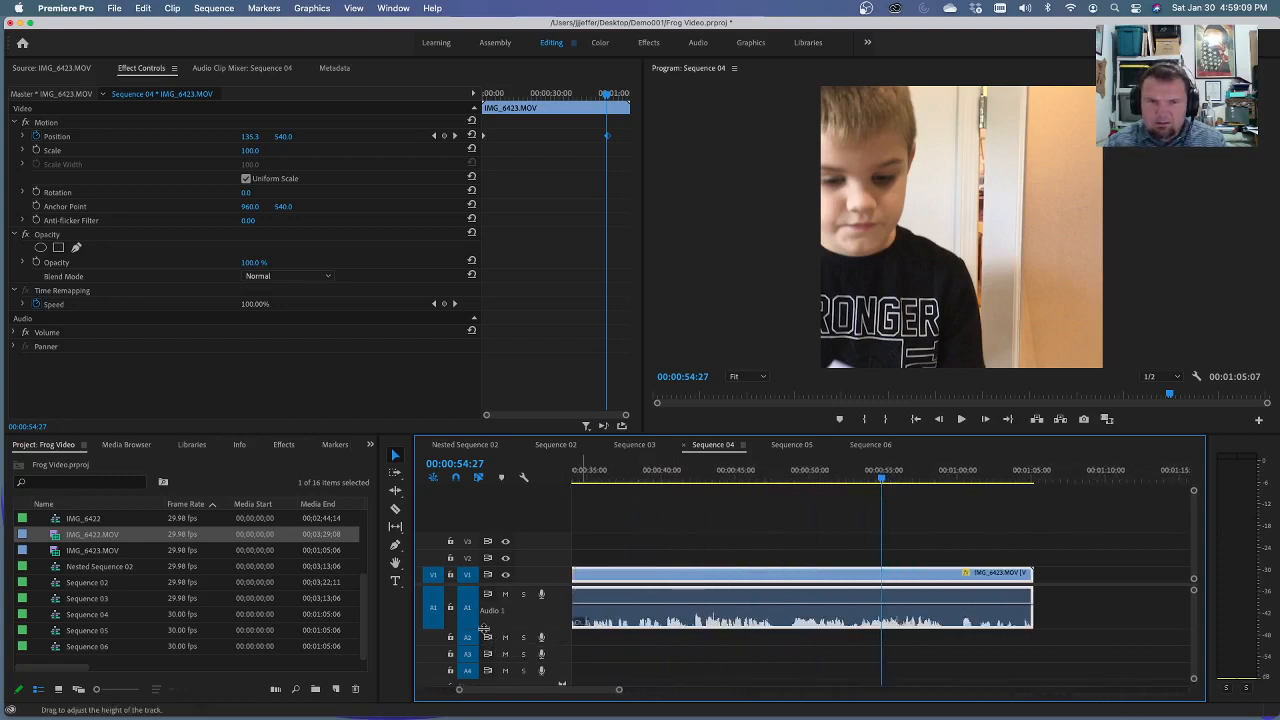
drag(485, 629, 485, 641)
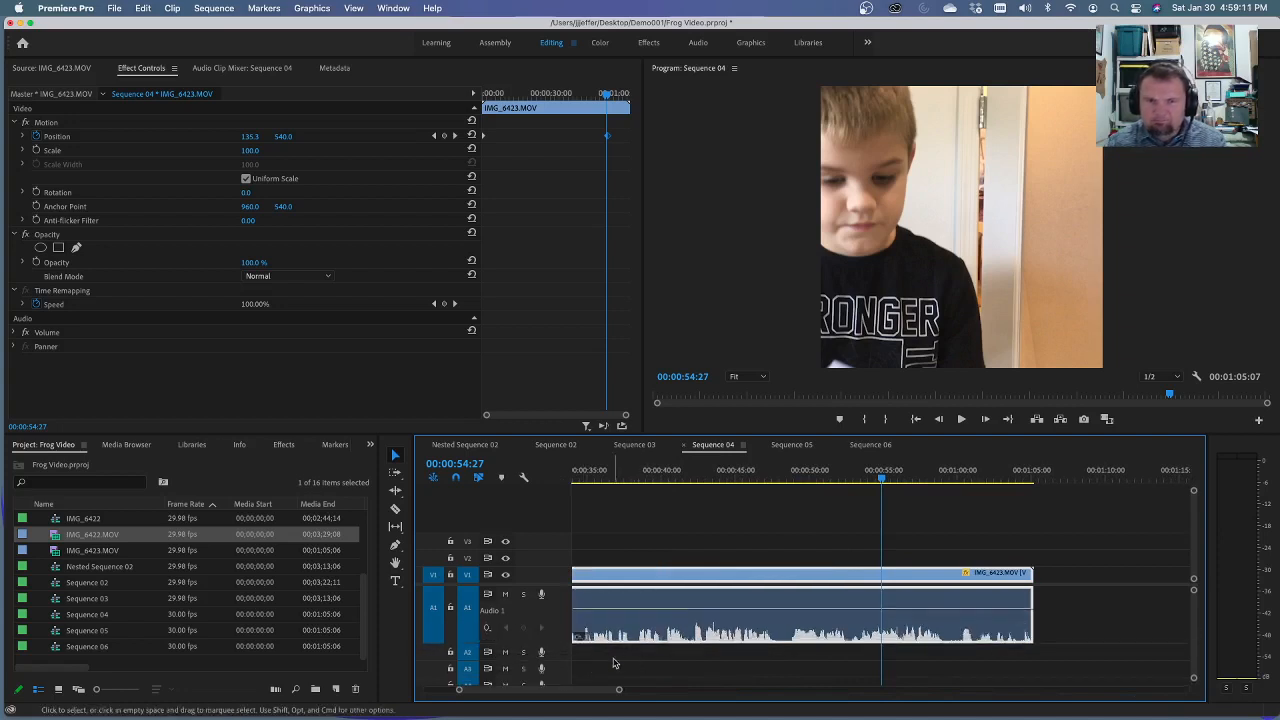
click(487, 630)
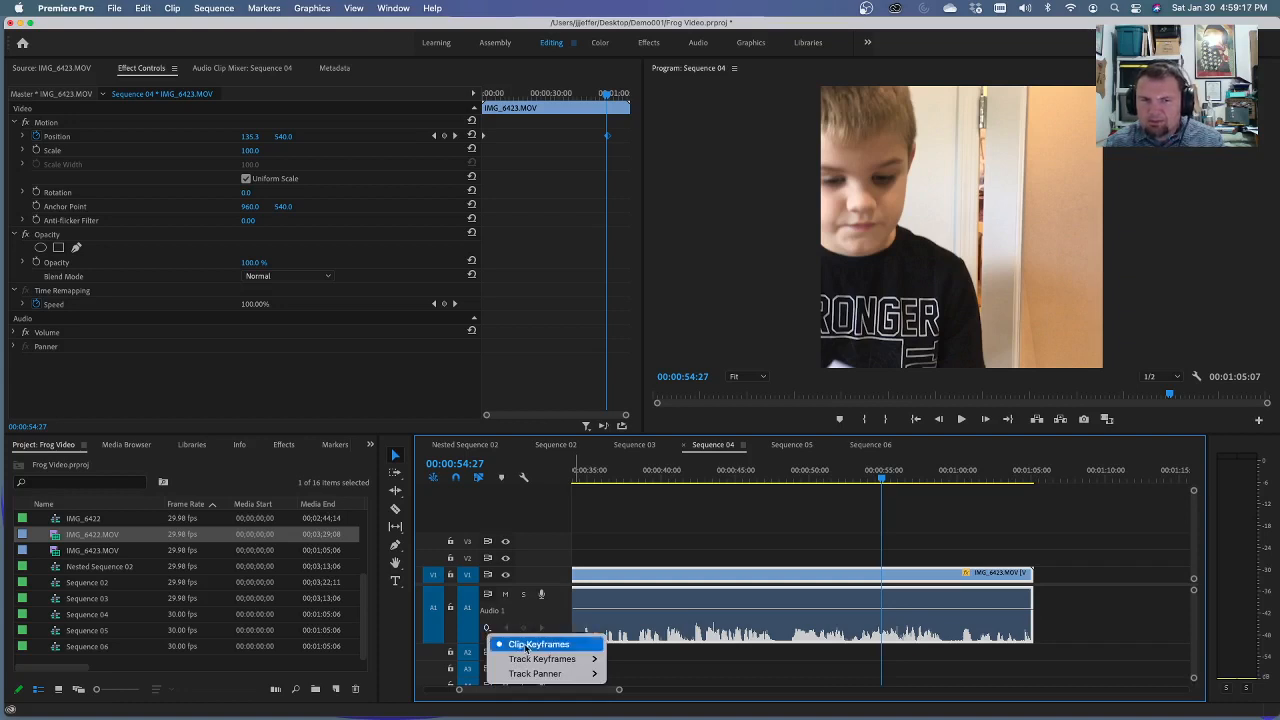
mouse_move(538, 662)
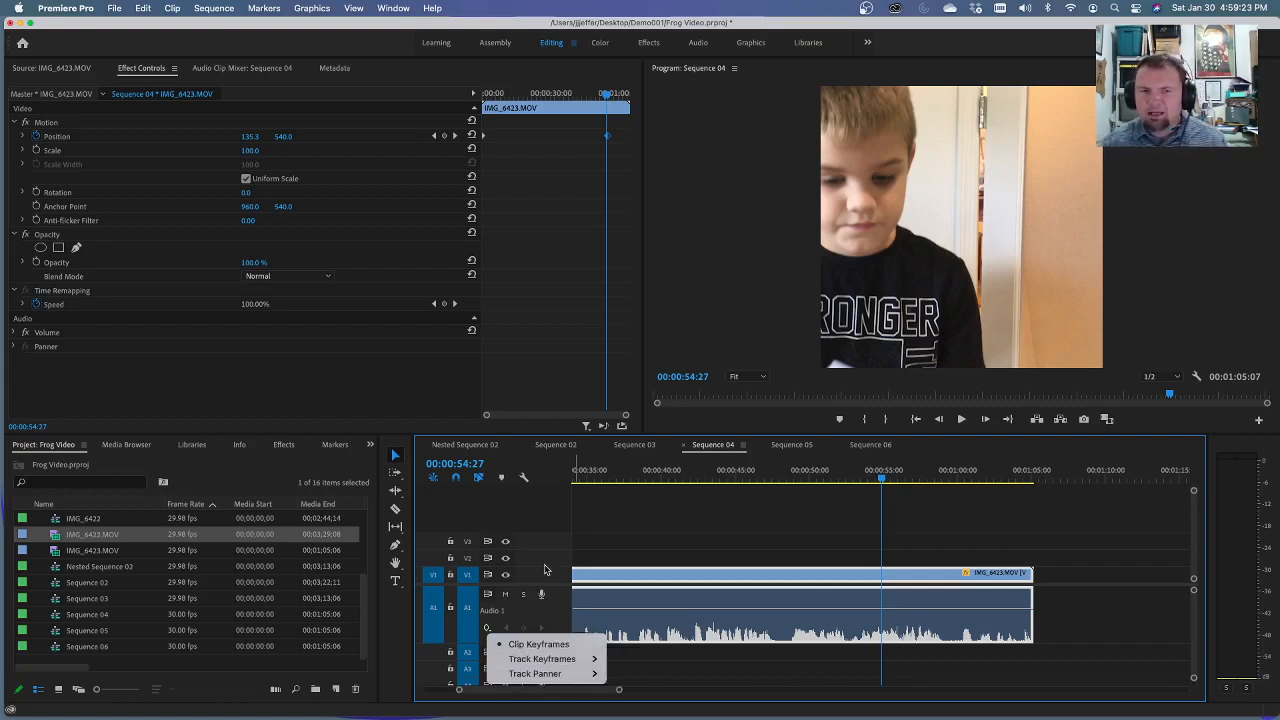
click(734, 614)
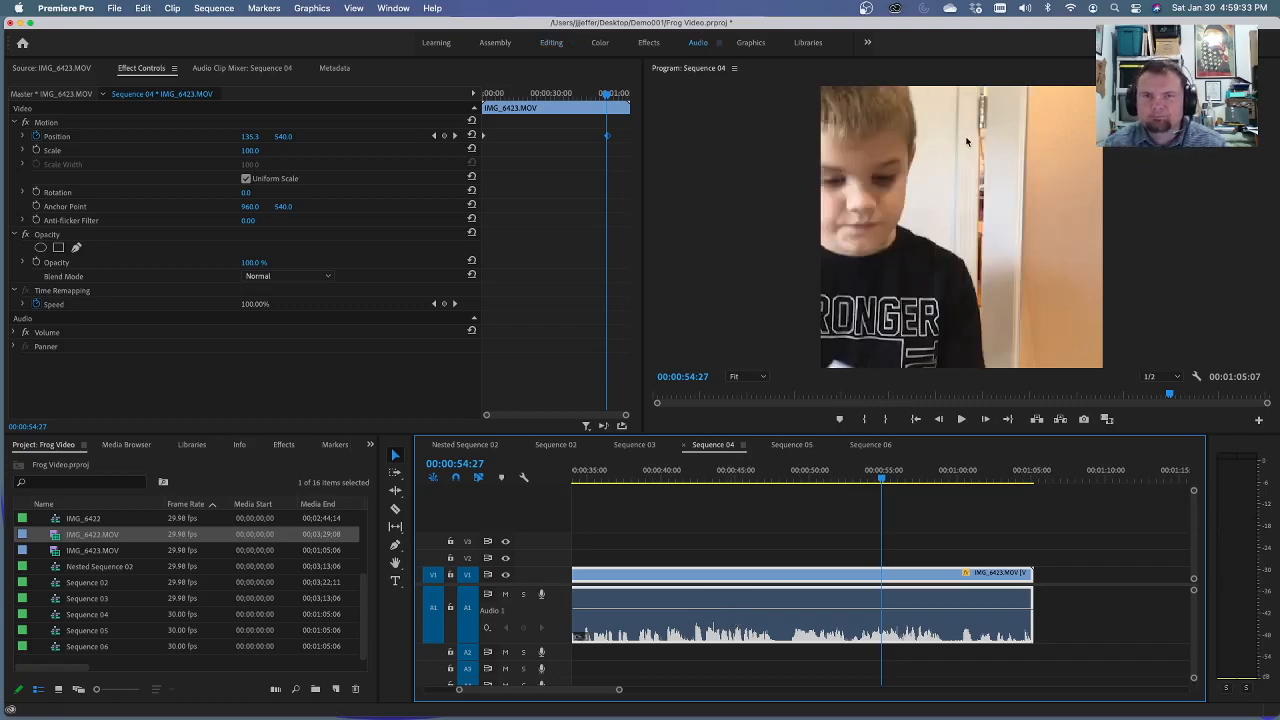
- Switch to the Audio workspace and preview the stock track Summer Mood in sync with Sequence 04 from its start, stopping at about 11 seconds
click(697, 42)
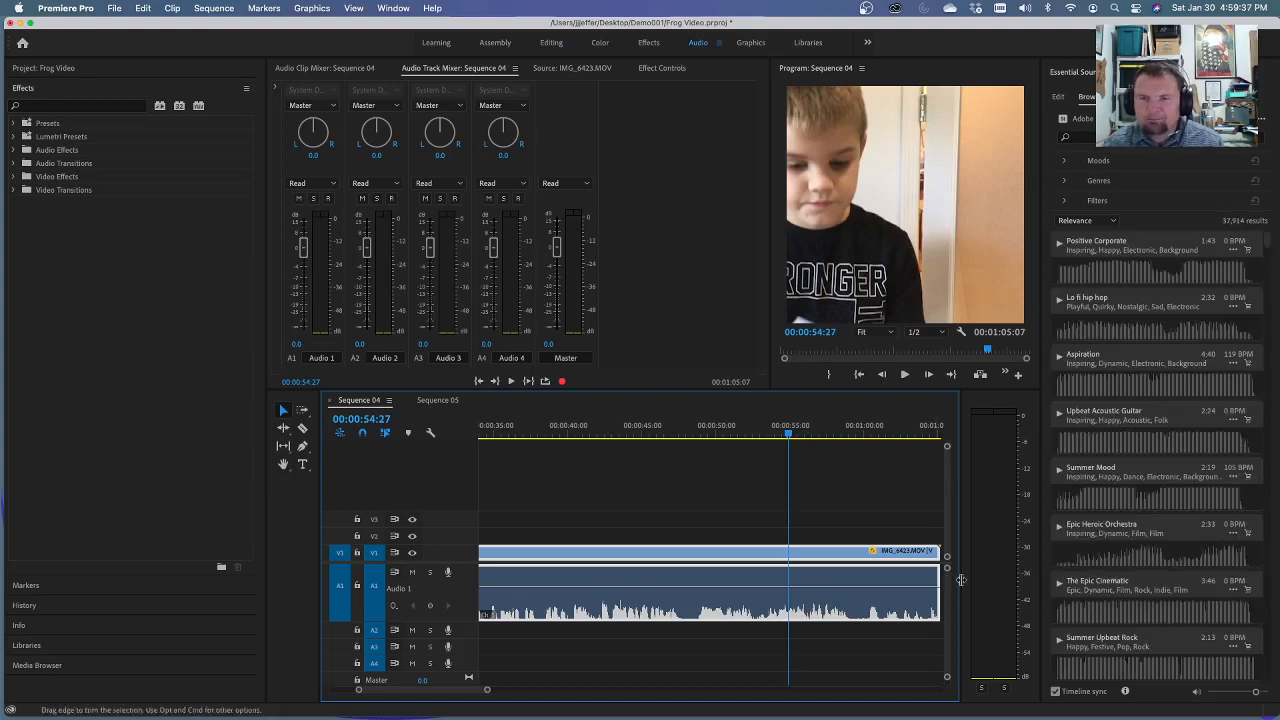
drag(789, 432, 221, 465)
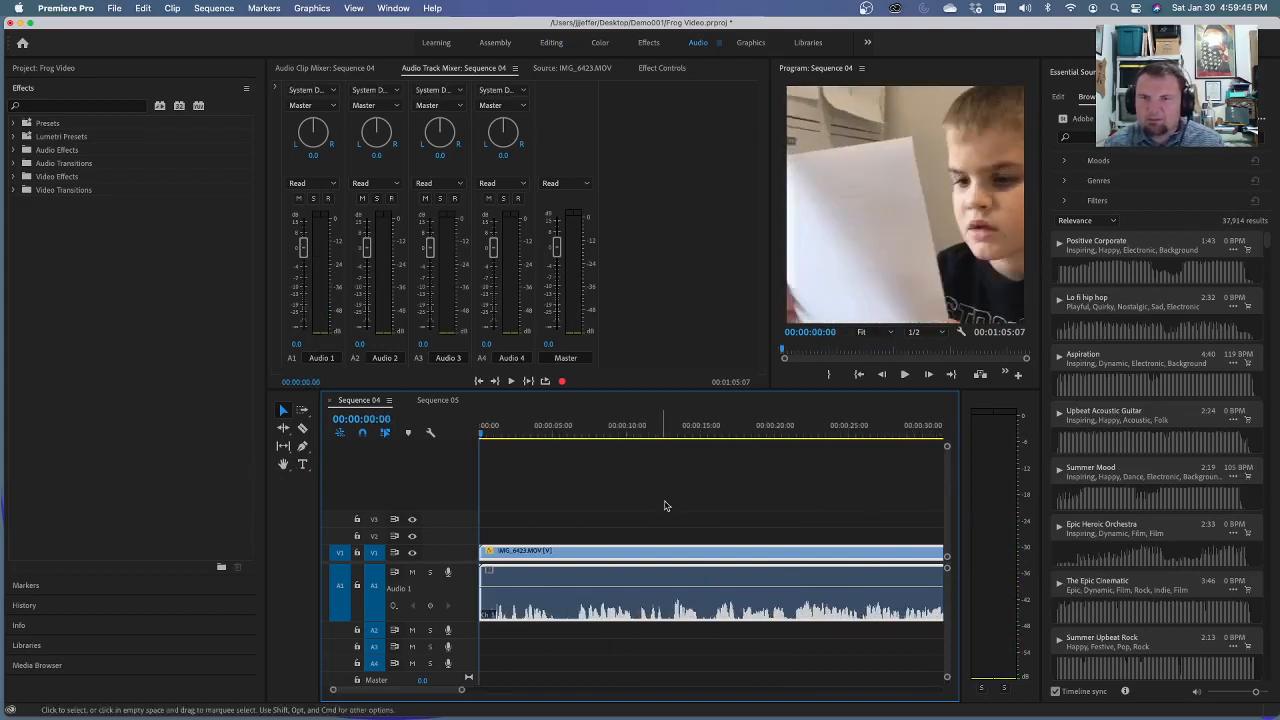
click(1060, 471)
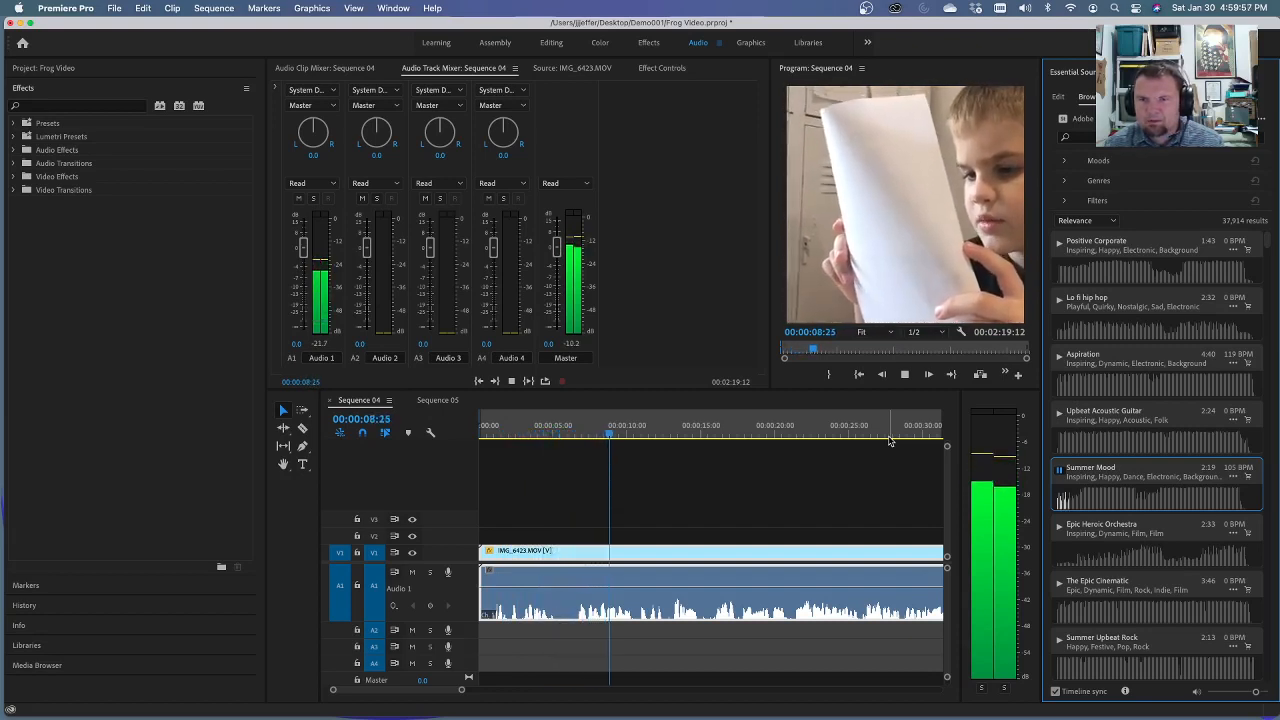
key(space)
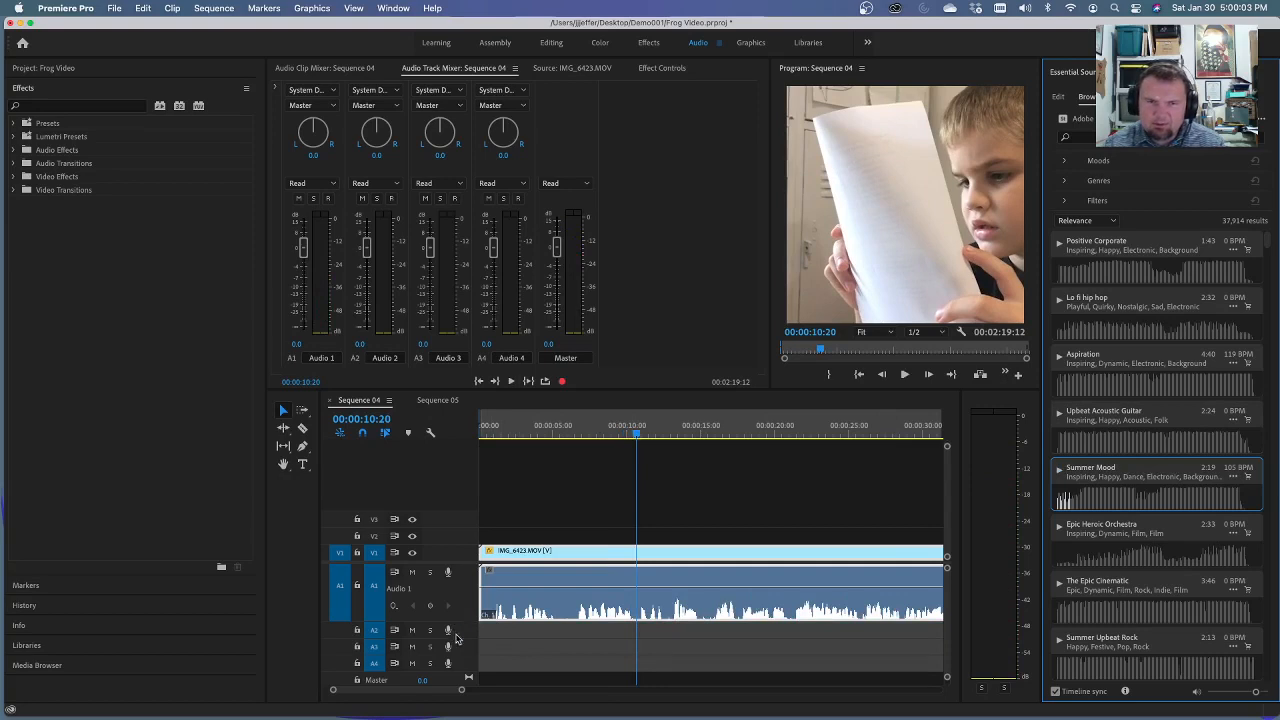
- Add Summer Mood at the start of audio track A2 and increase the heights of tracks A2 and A1
drag(455, 637, 474, 641)
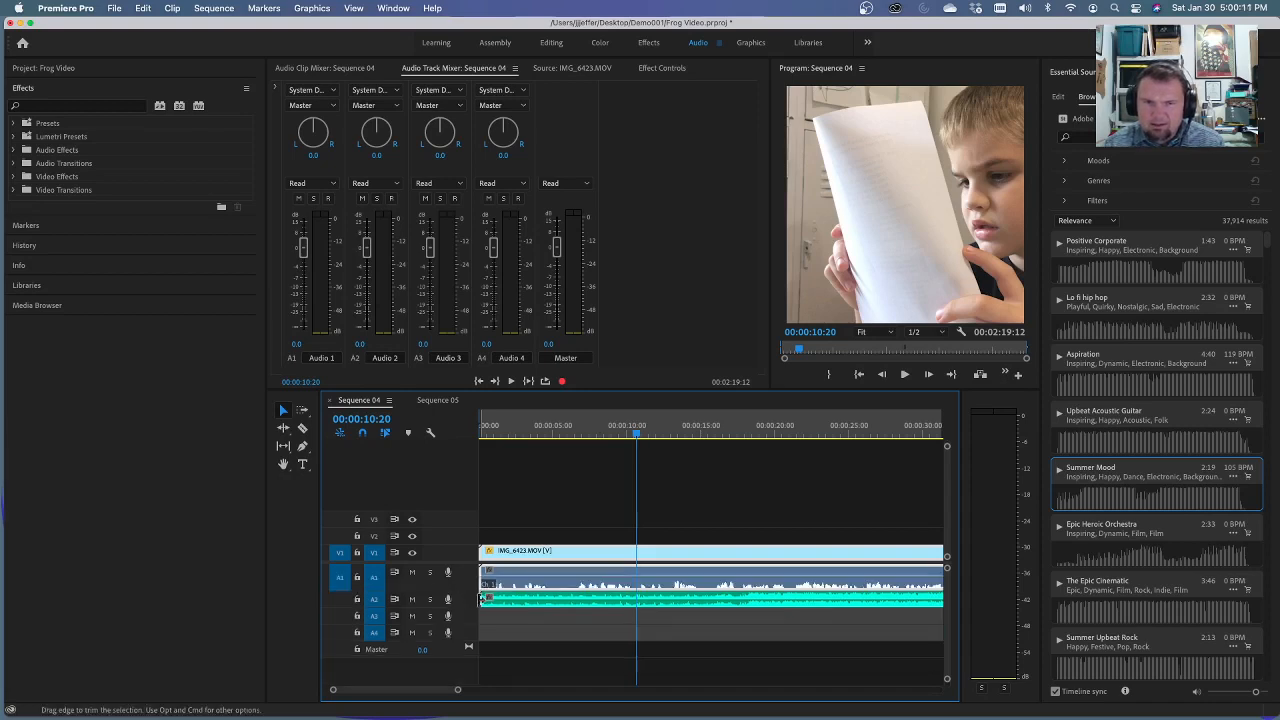
drag(454, 592, 454, 562)
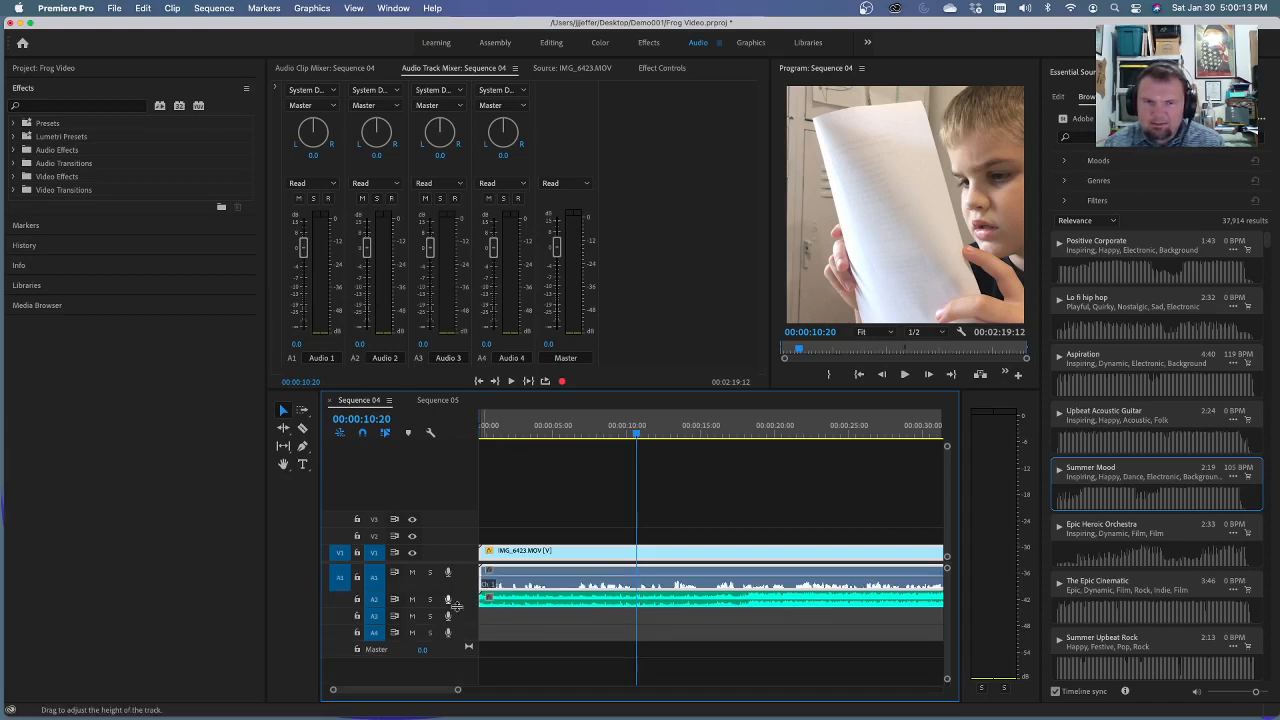
drag(456, 612, 456, 657)
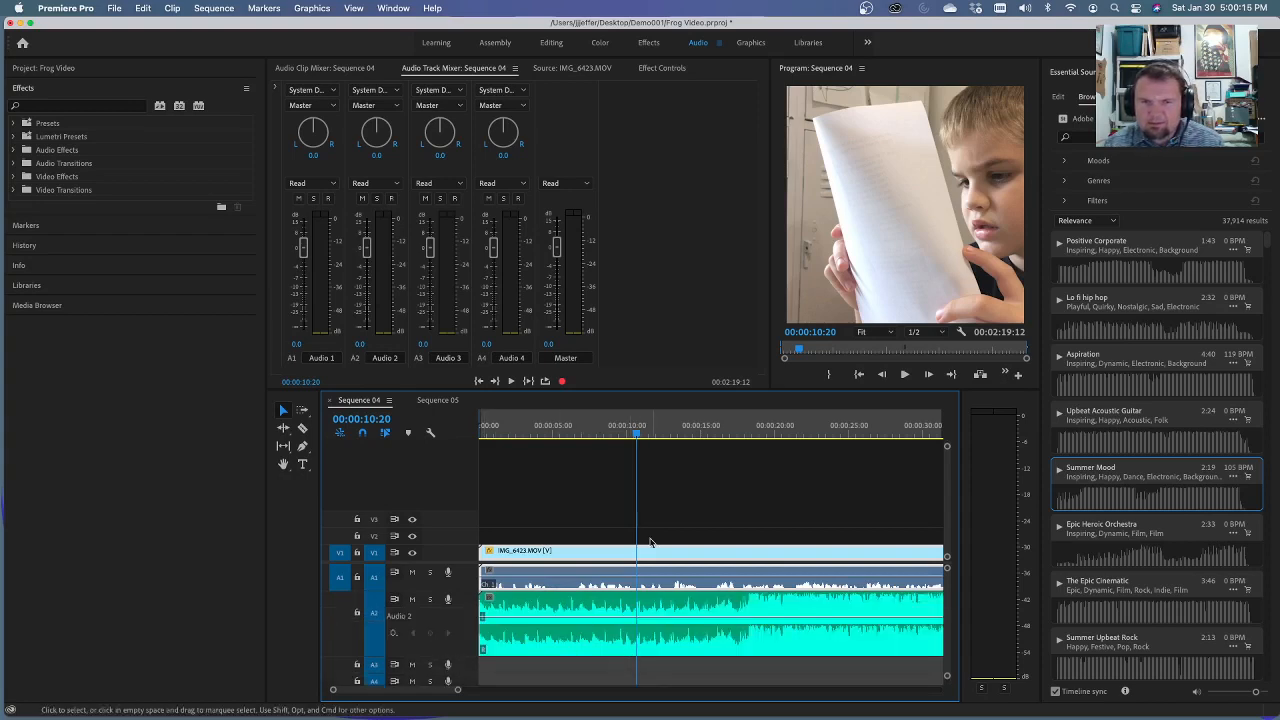
drag(635, 435, 450, 457)
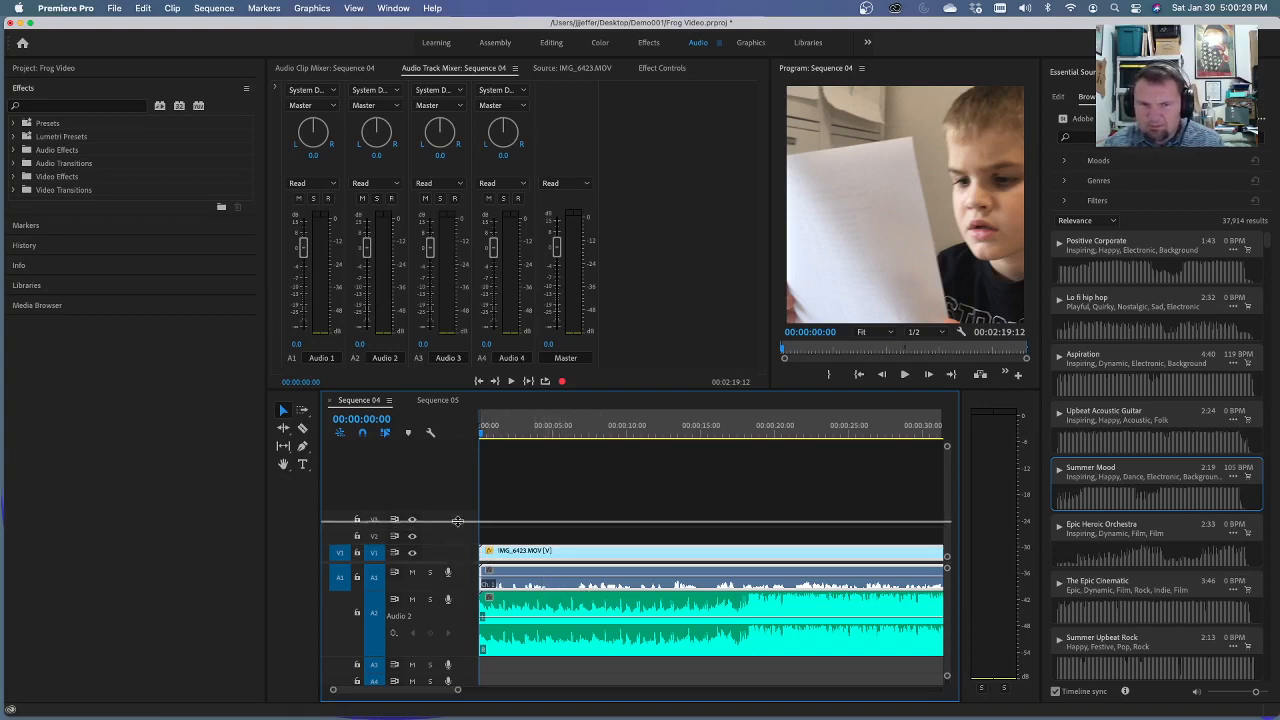
scroll(455, 555, down, 2)
drag(451, 545, 451, 575)
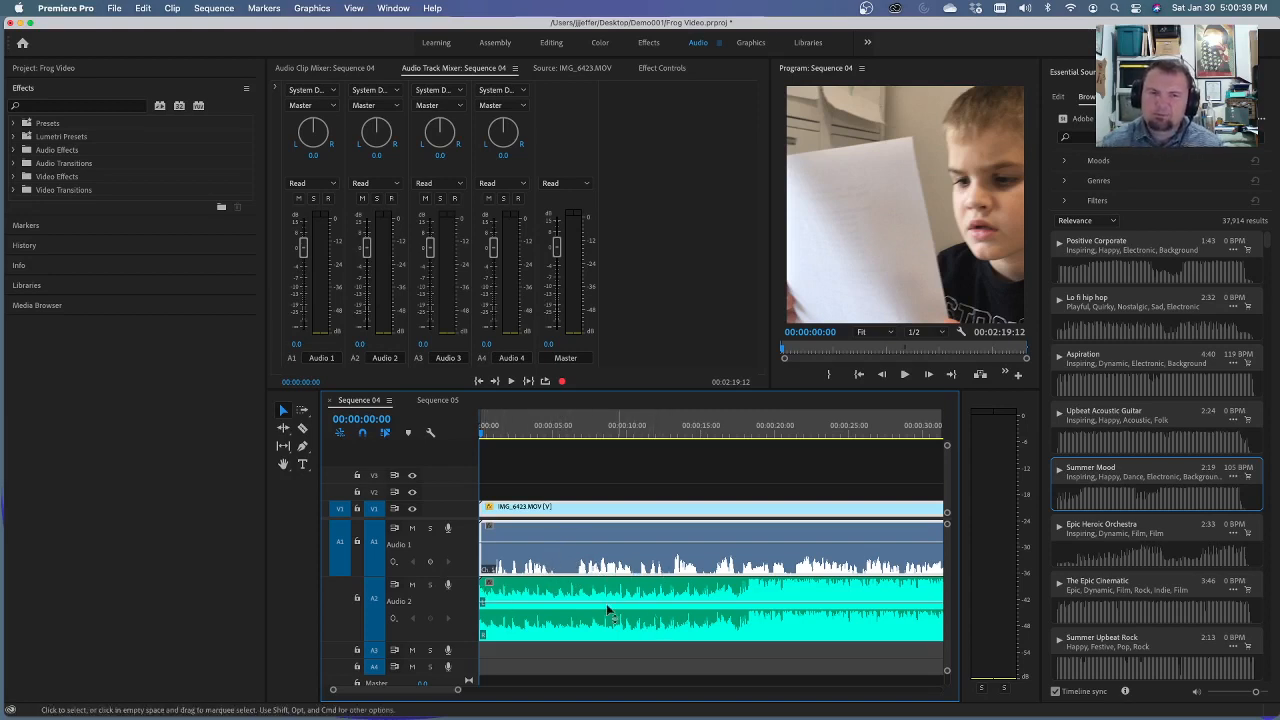
- Compare the Audio Clip Mixer with the Audio Track Mixer and play the first two seconds to check the track levels
click(552, 598)
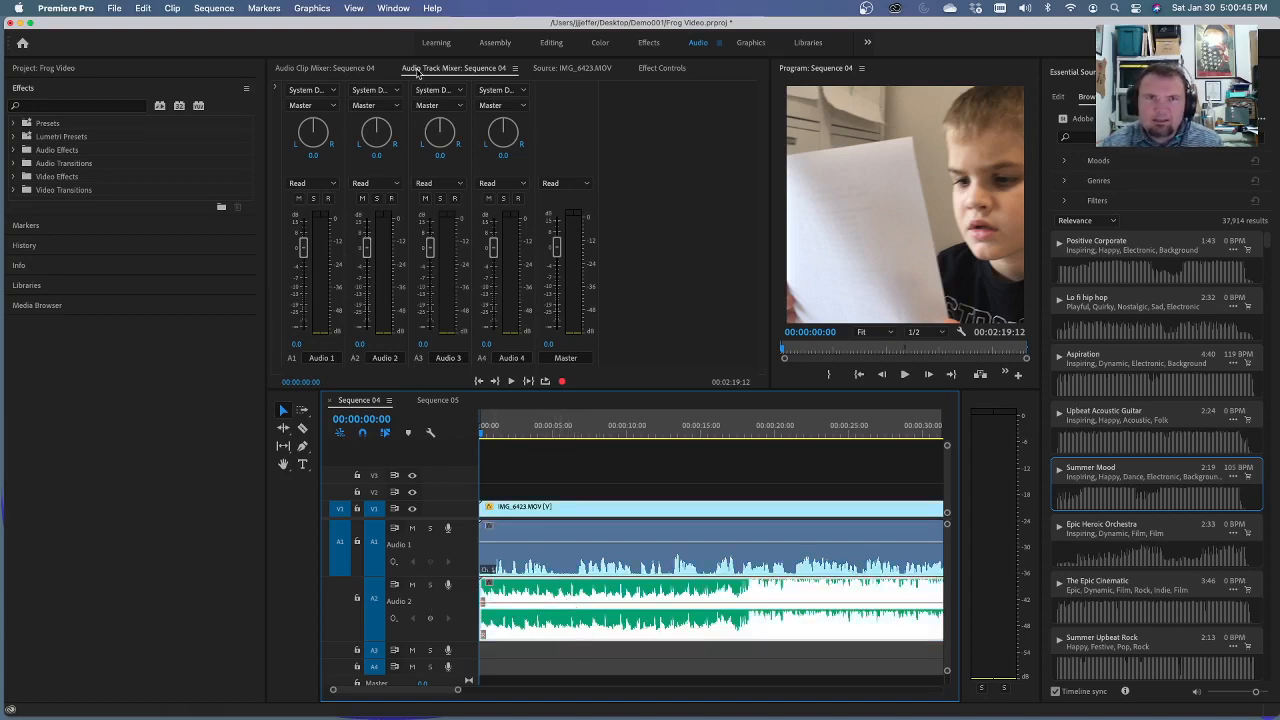
click(318, 69)
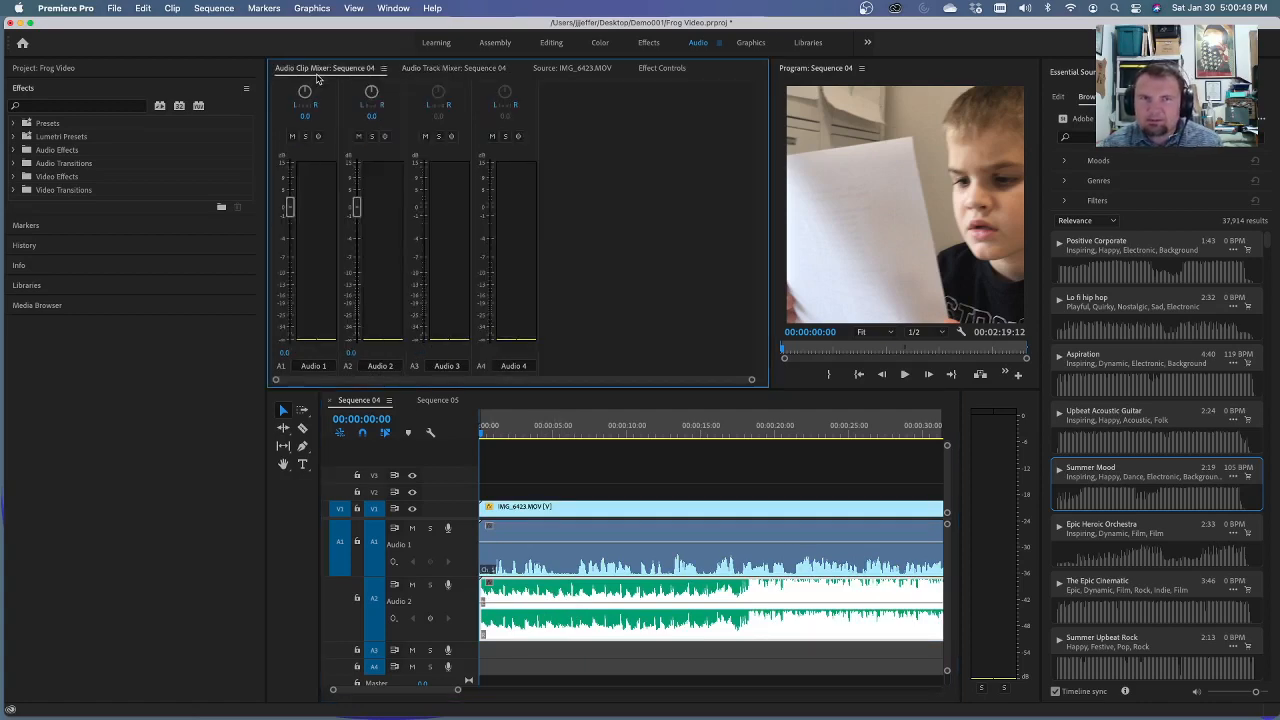
click(431, 69)
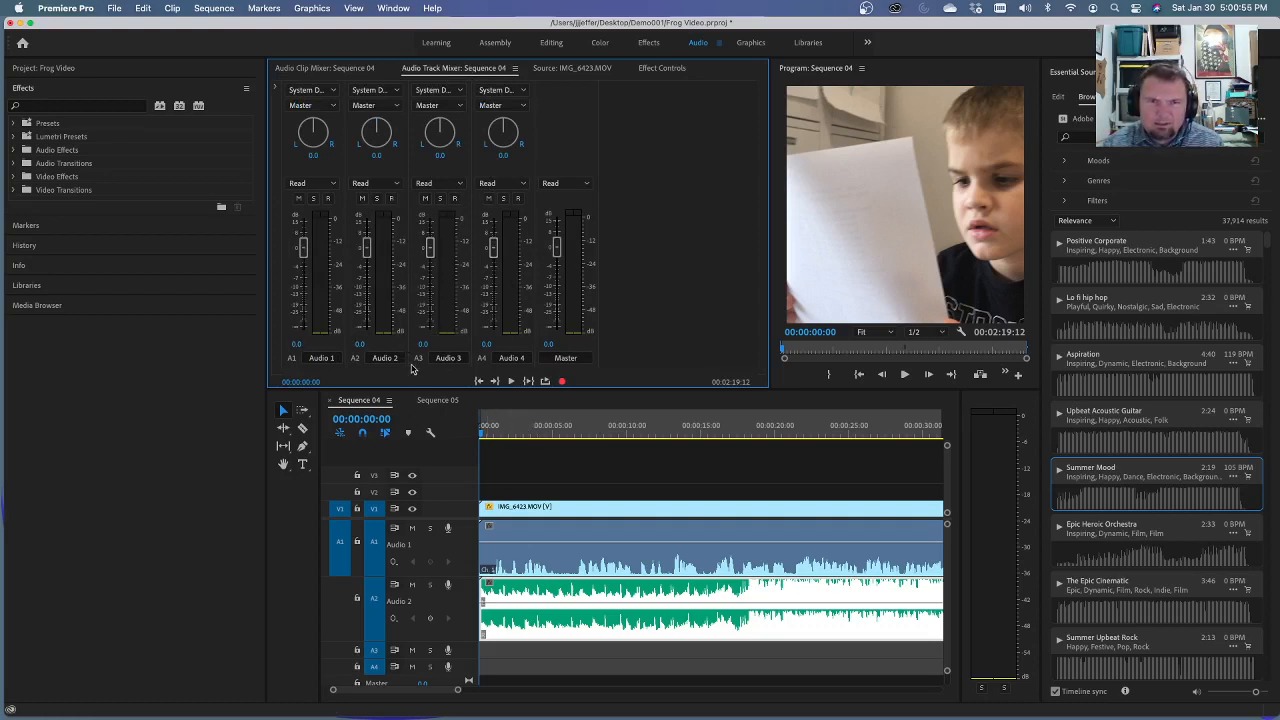
key(space)
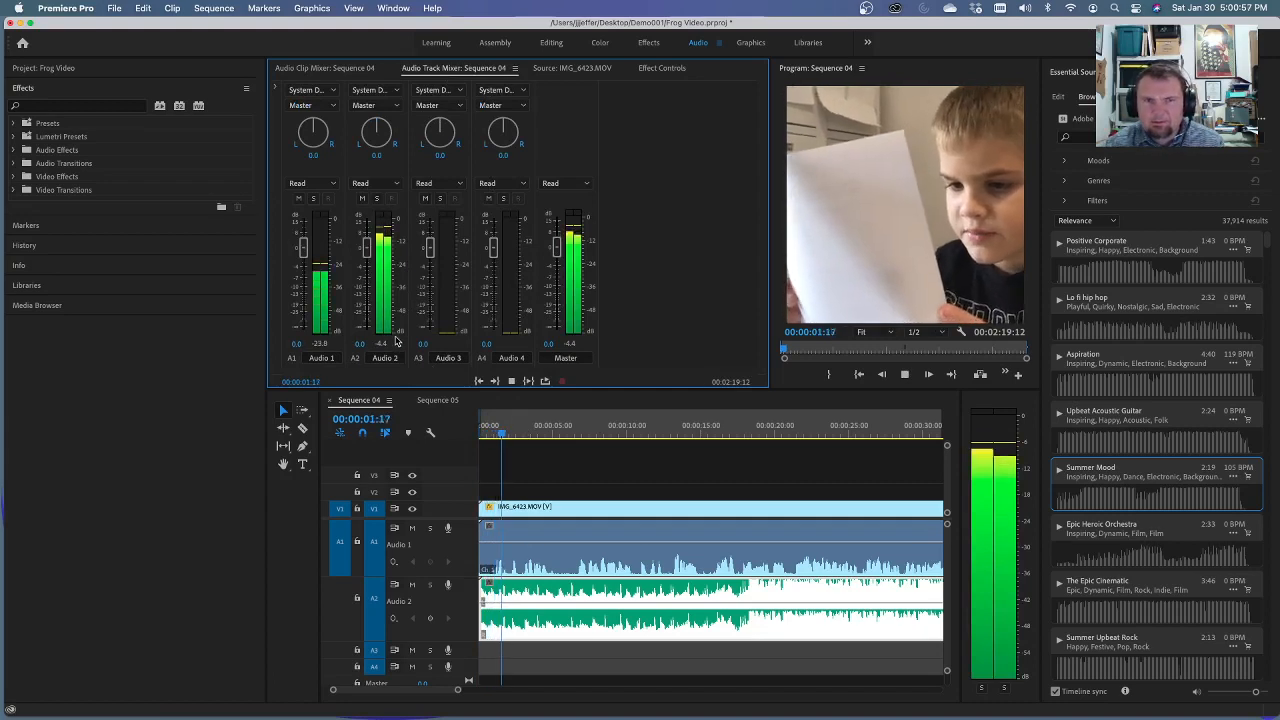
key(space)
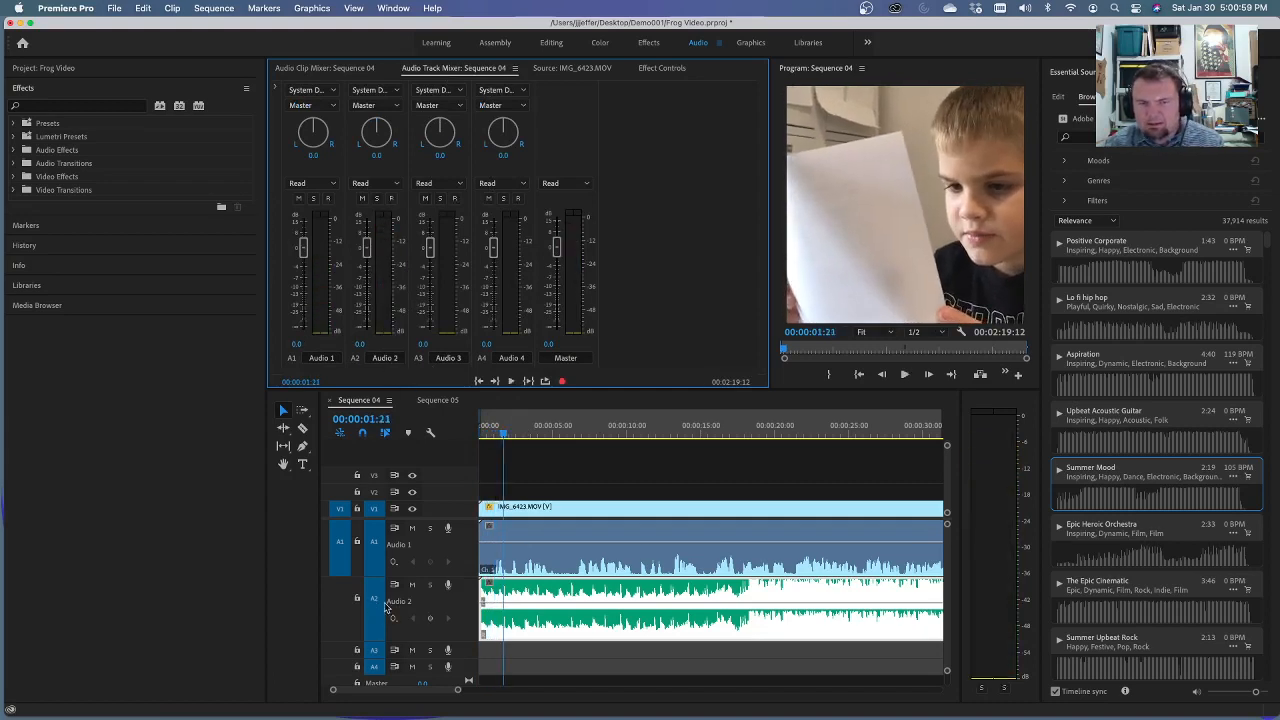
- Rename the Audio 2 track as music
click(384, 359)
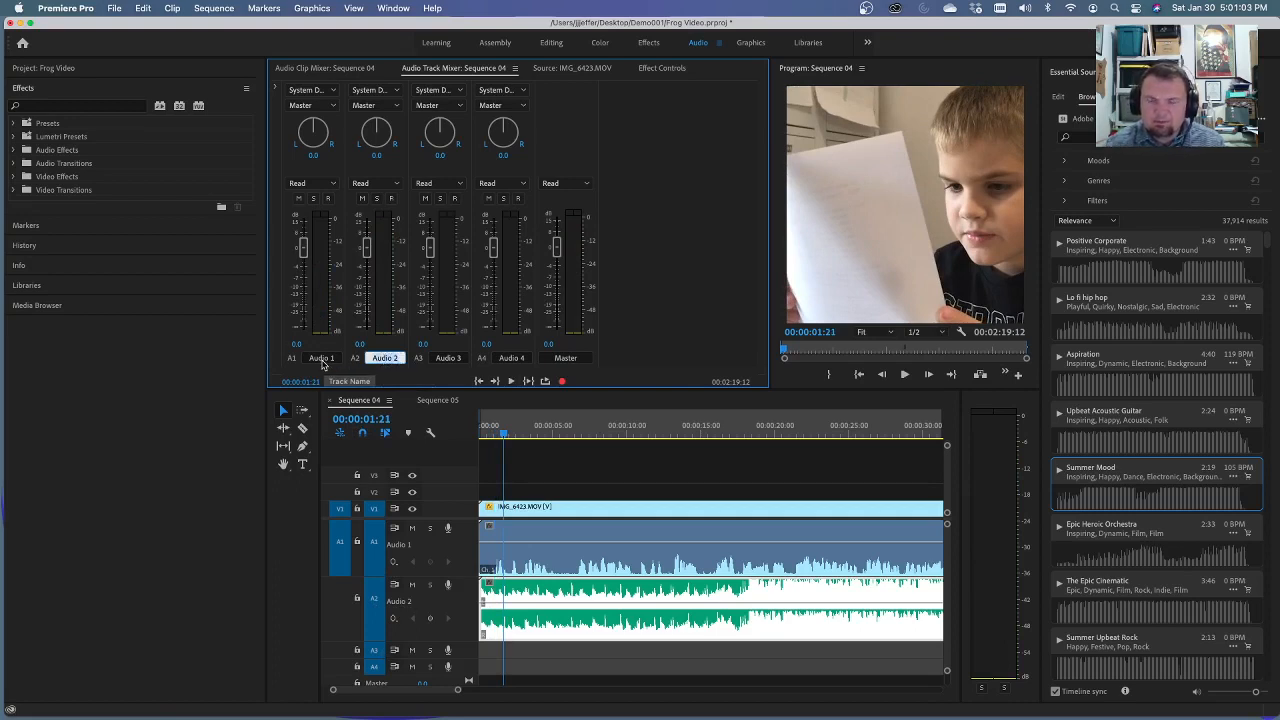
text(mu)
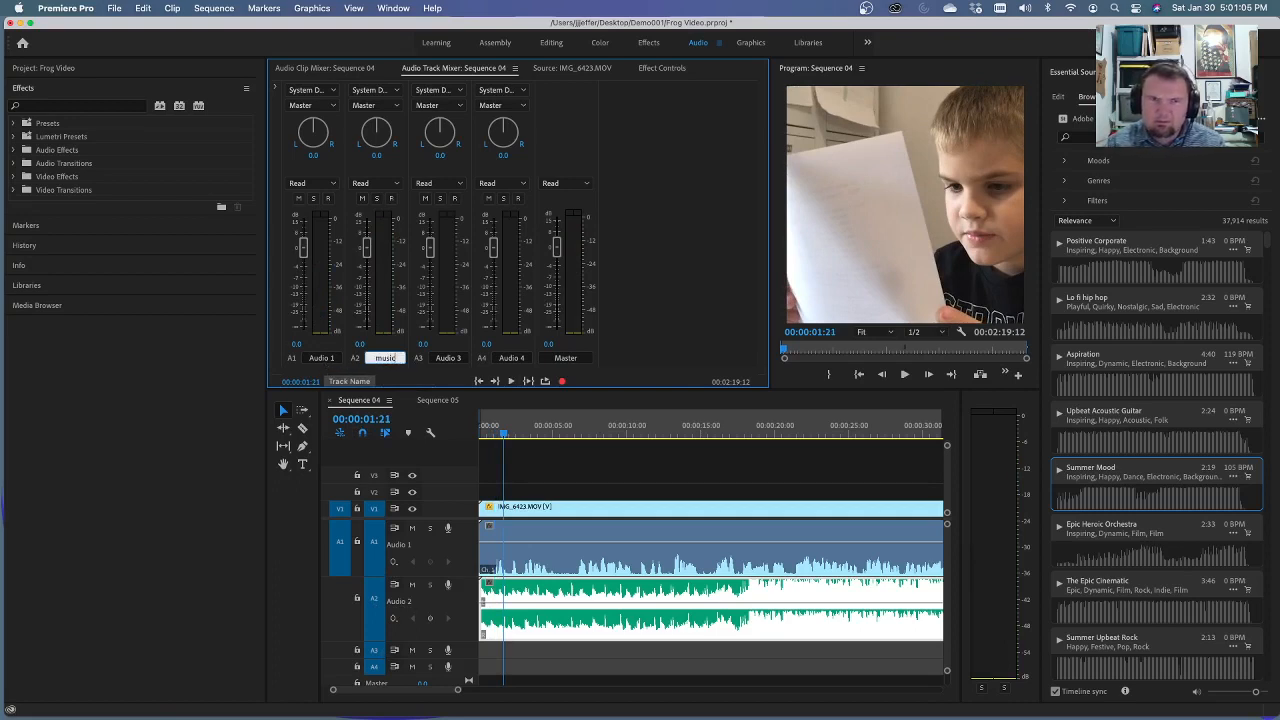
text(sic)
key(Return)
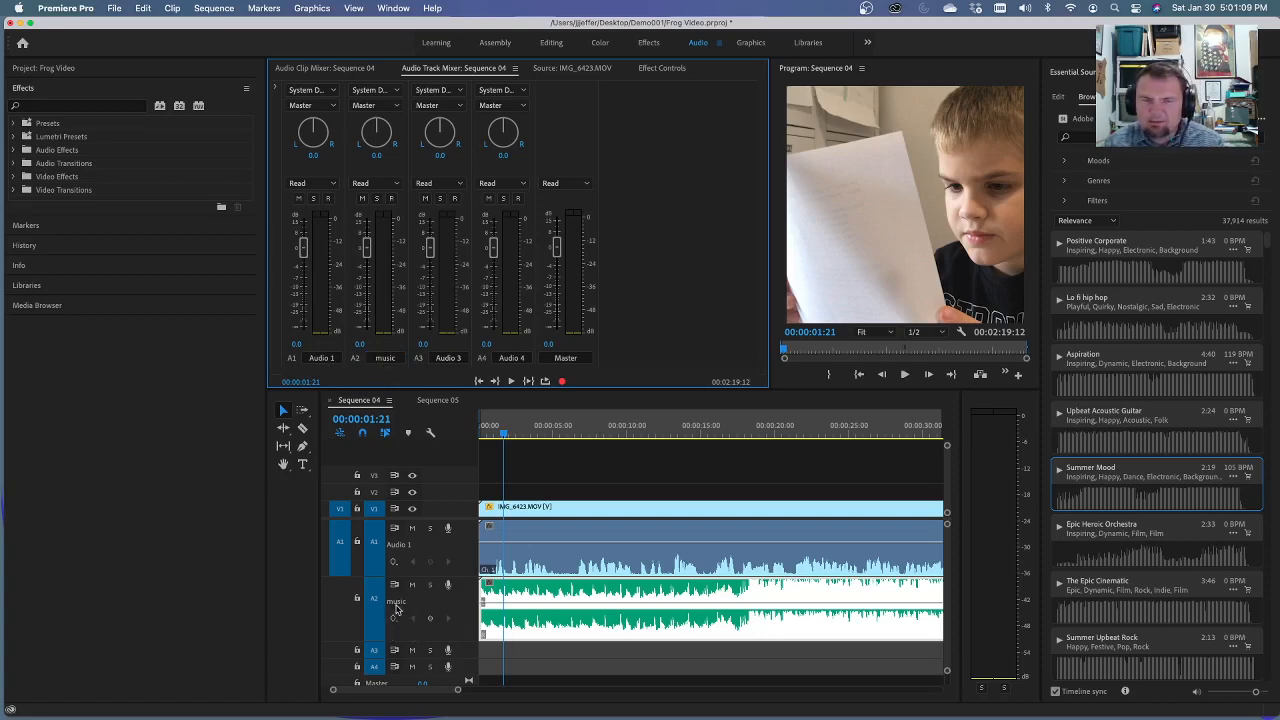
- Set the music track's automation mode to Latch and record its volume from the start, rising from -100 to about -30 dB, stopping at 24 seconds
drag(502, 435, 440, 438)
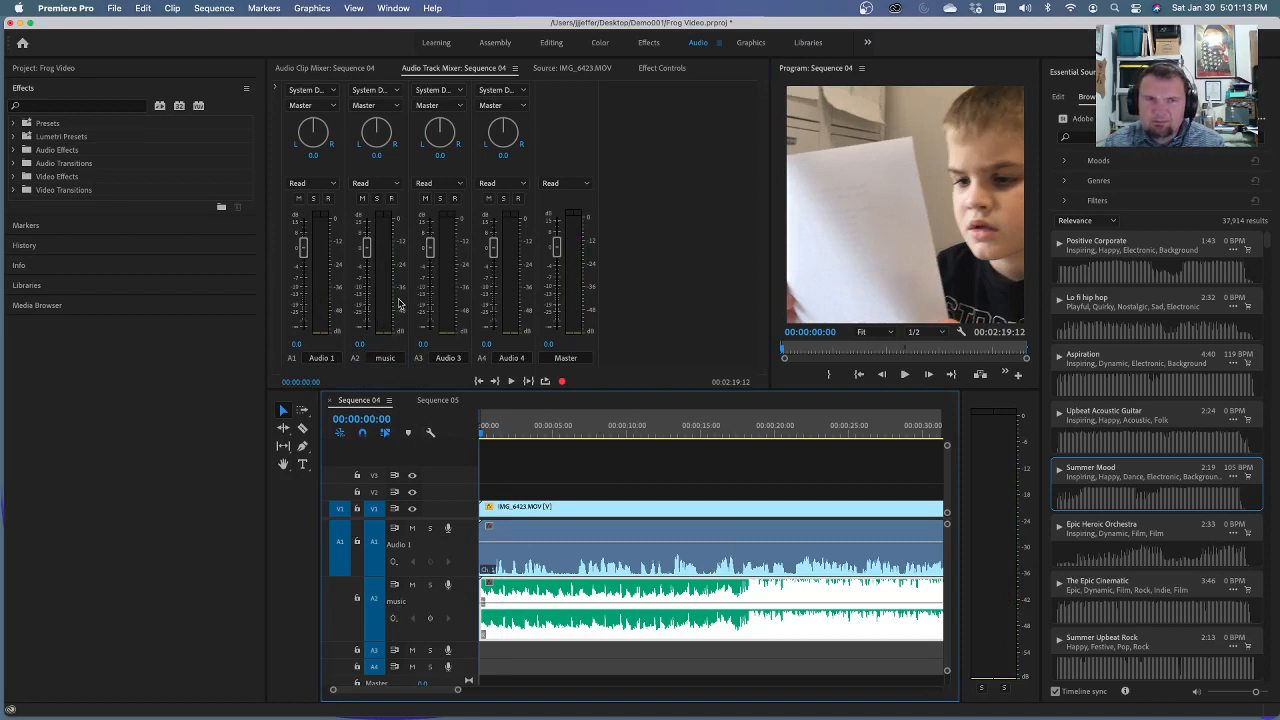
click(396, 186)
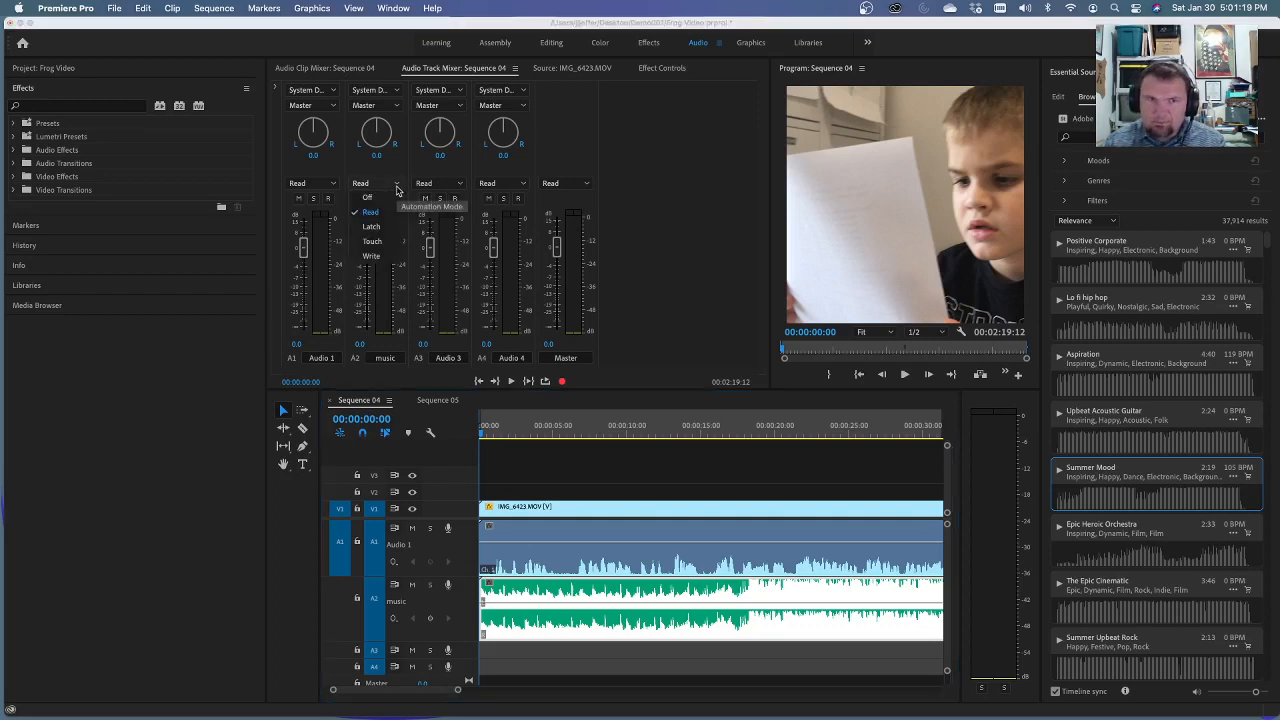
click(386, 228)
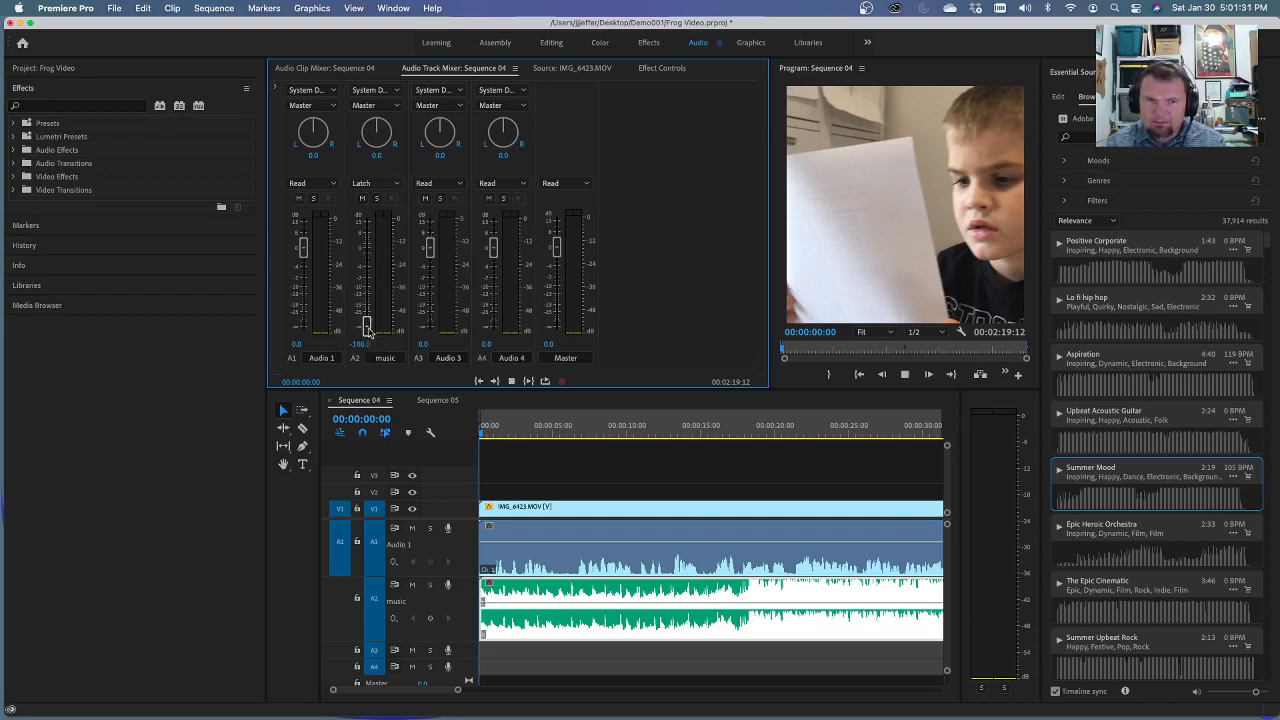
mouse_move(367, 328)
mouse_down()
mouse_move(377, 275)
mouse_move(381, 321)
mouse_up()
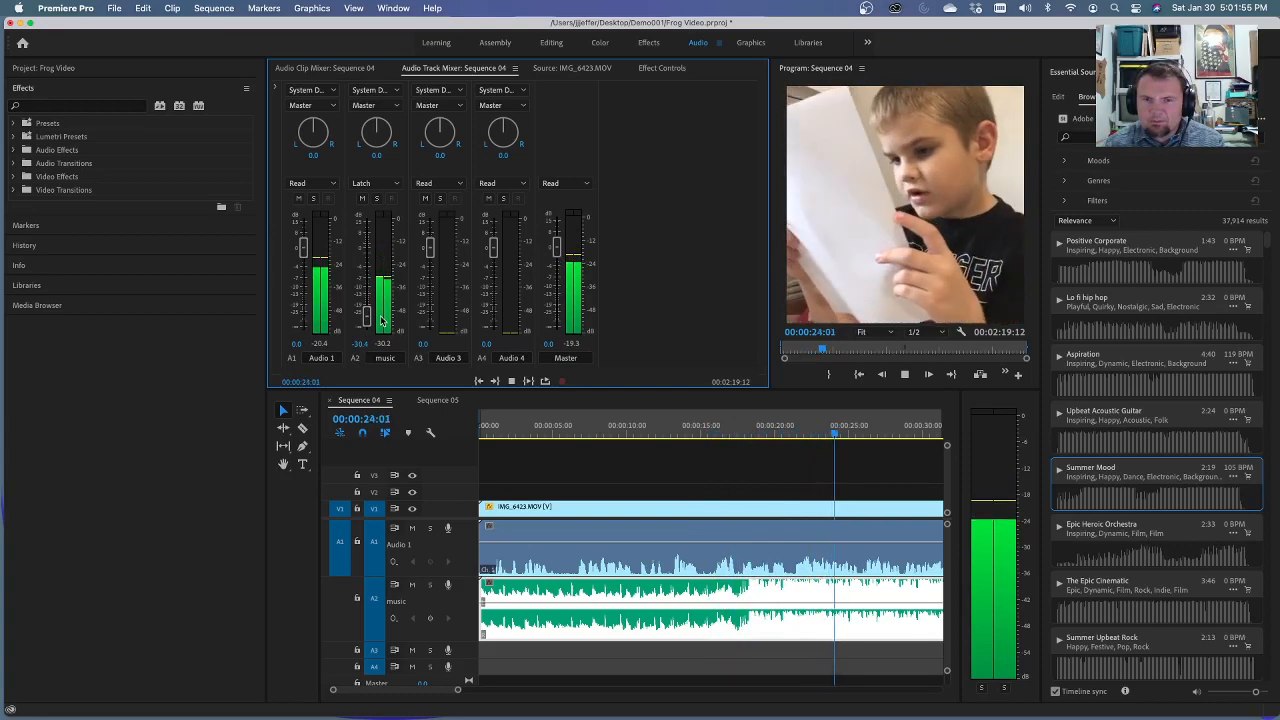
key(space)
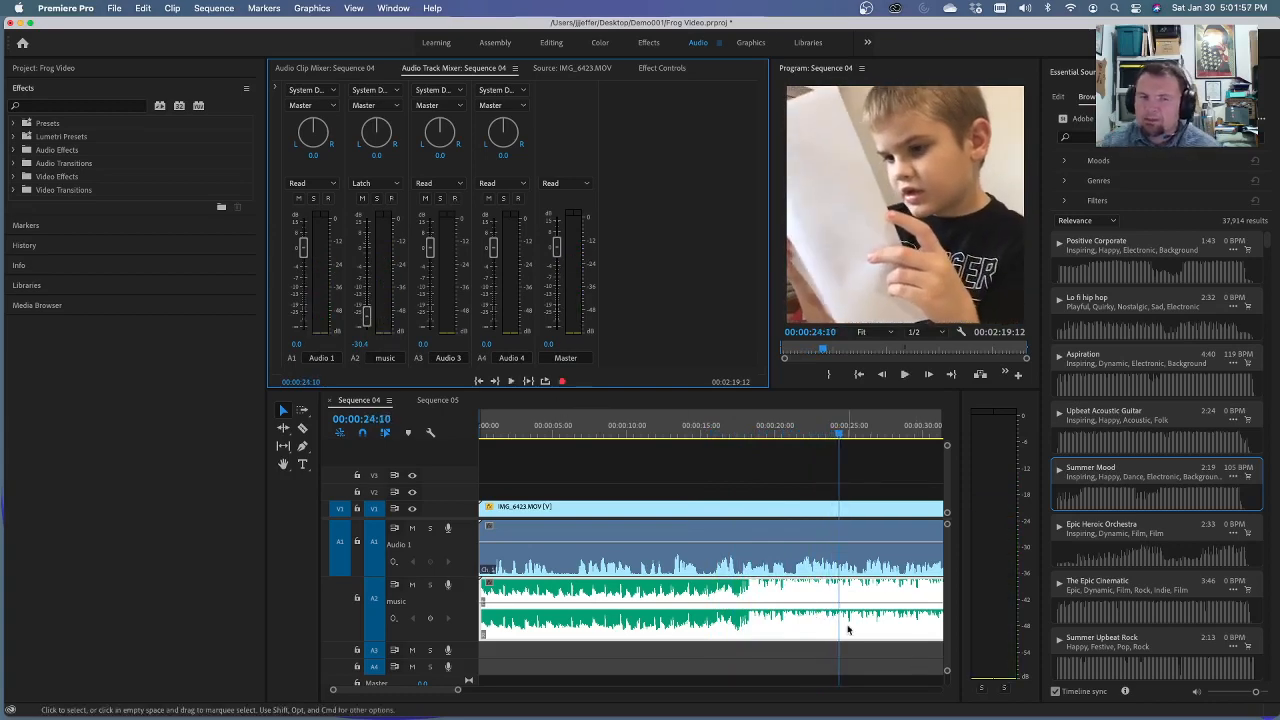
- Return to the start of Sequence 04 and show the music track's volume keyframes instead of its clip keyframes
drag(840, 438, 453, 455)
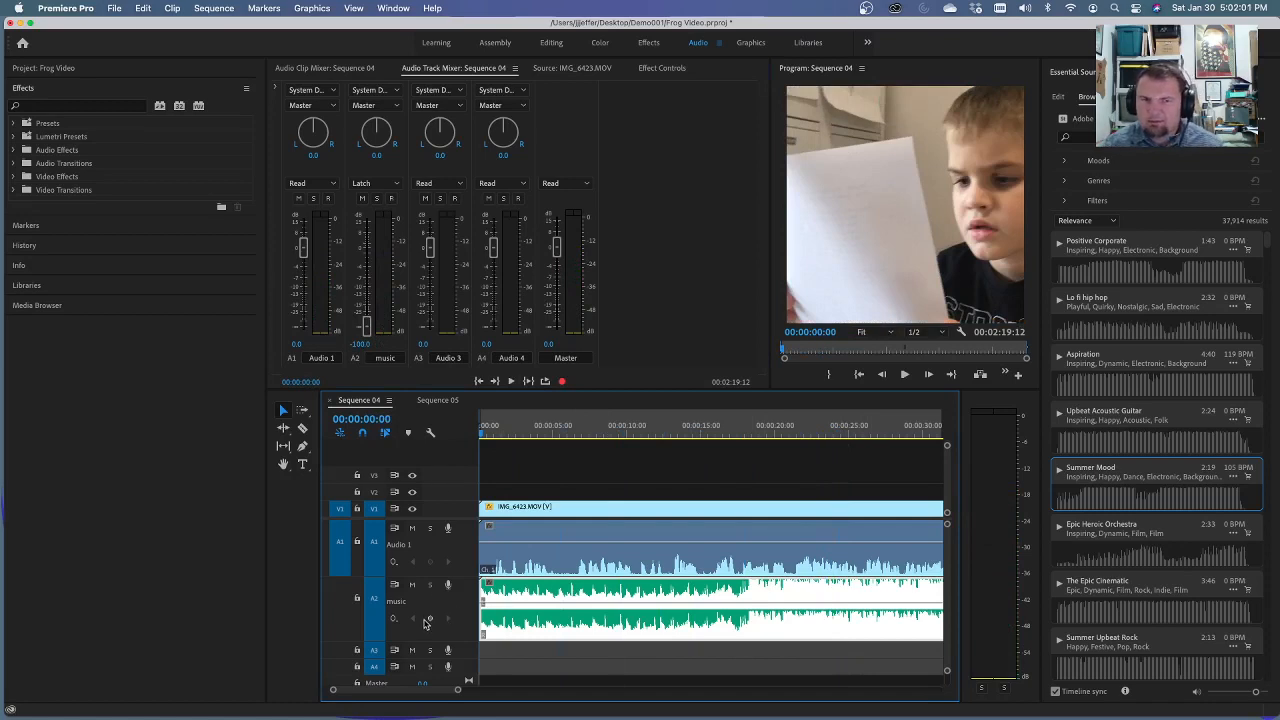
click(393, 620)
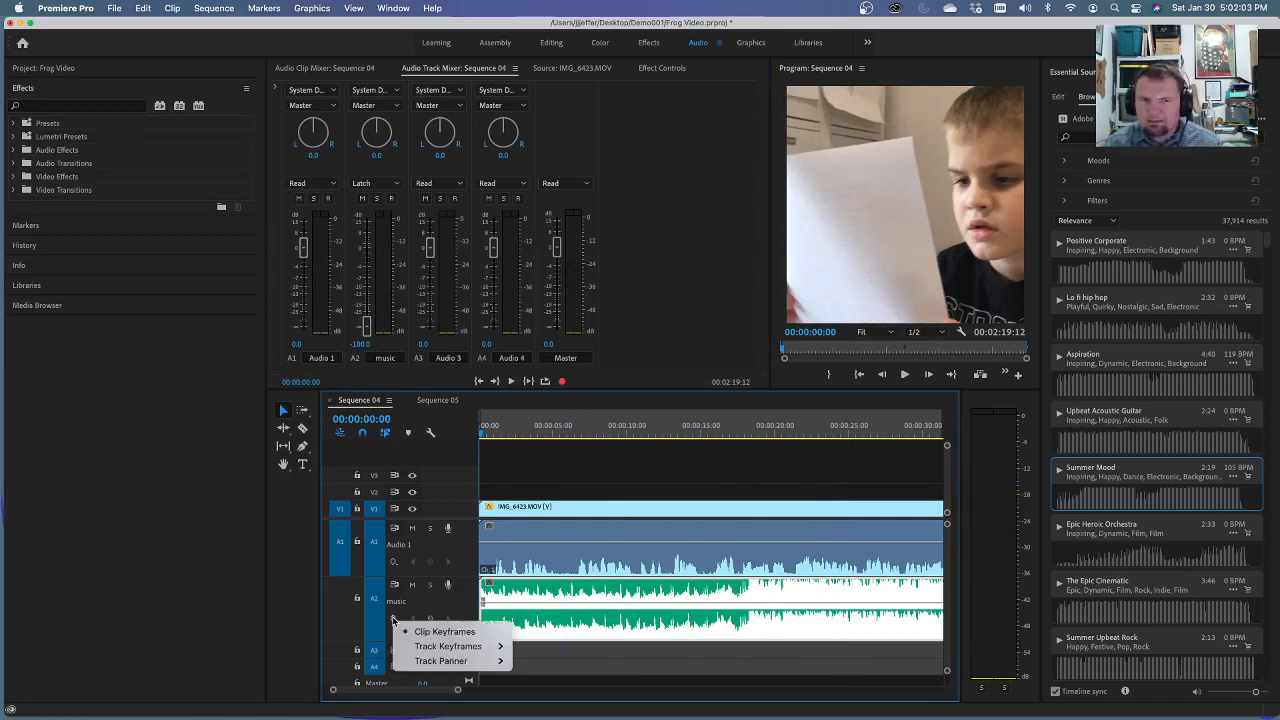
mouse_move(410, 650)
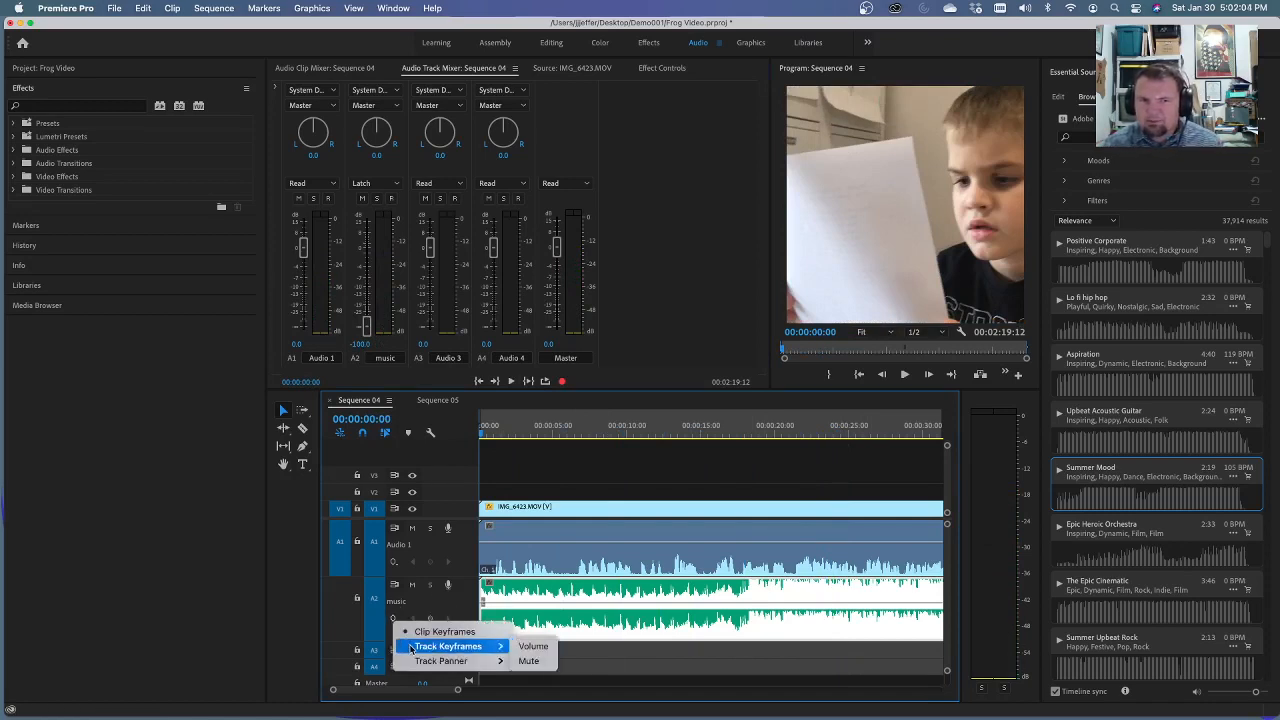
click(533, 647)
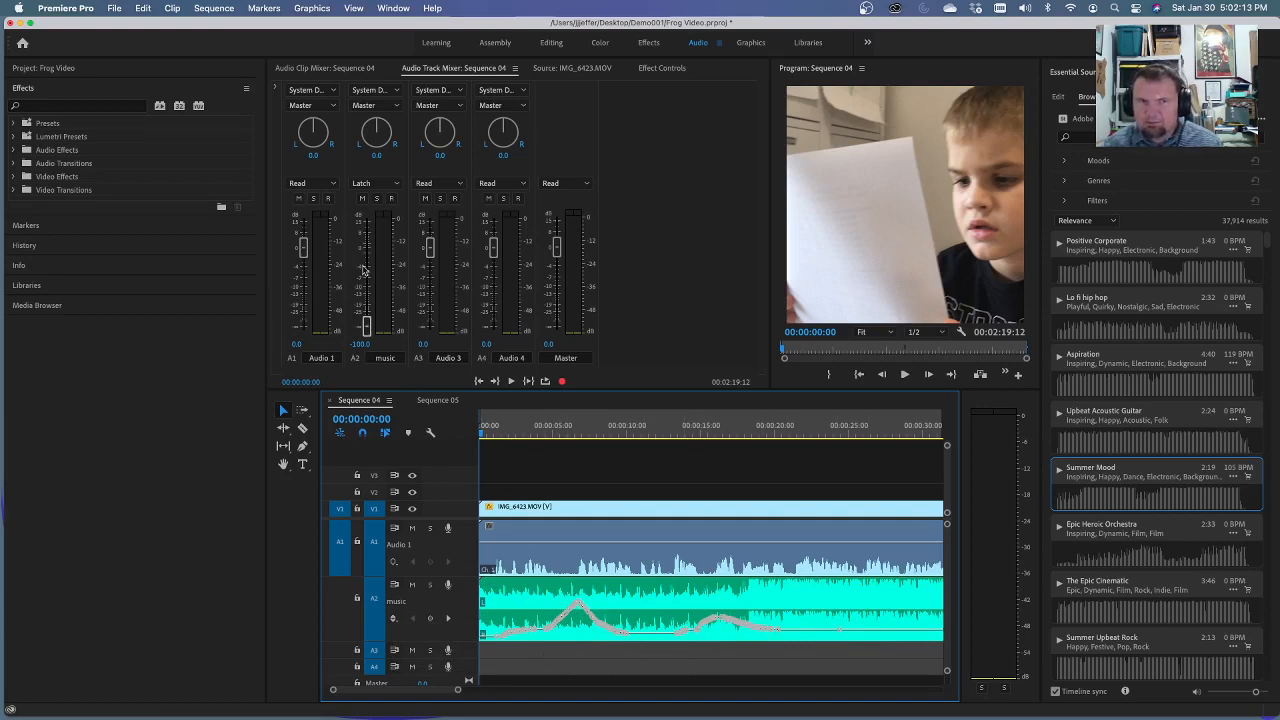
- Play the first nine seconds of Sequence 04 to check the music track's recorded volume changes, and return to the start
key(space)
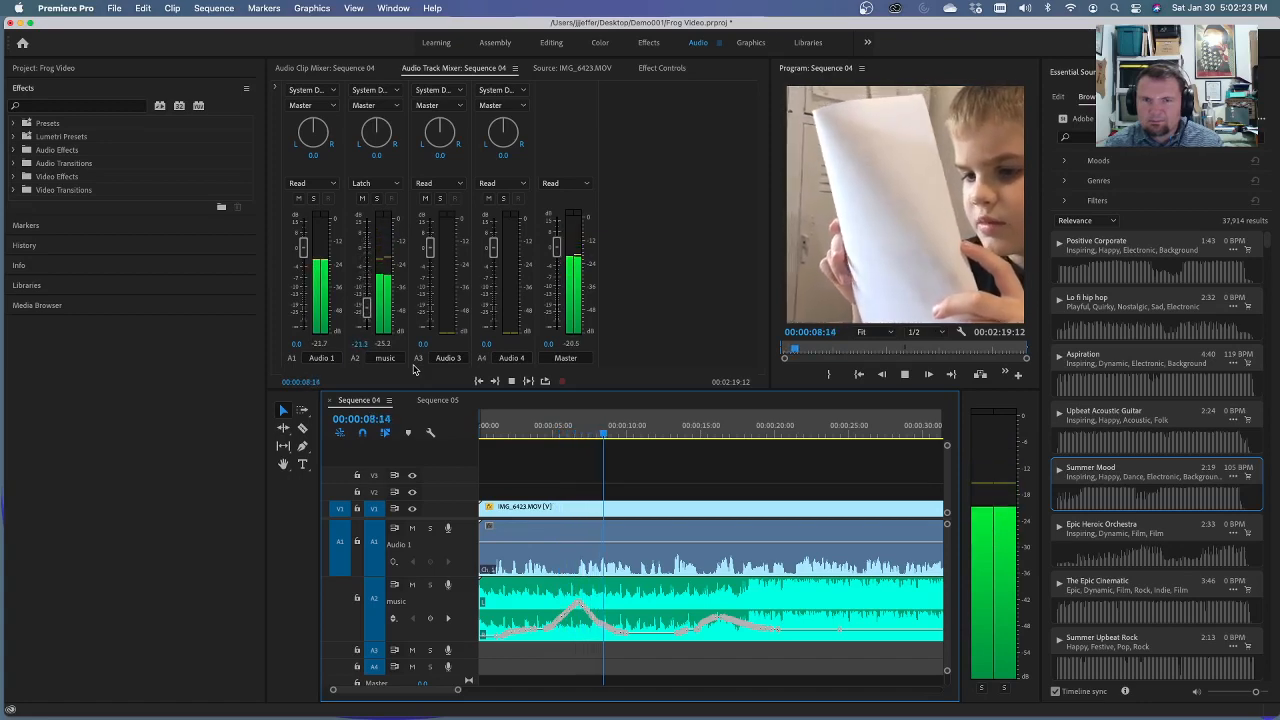
key(space)
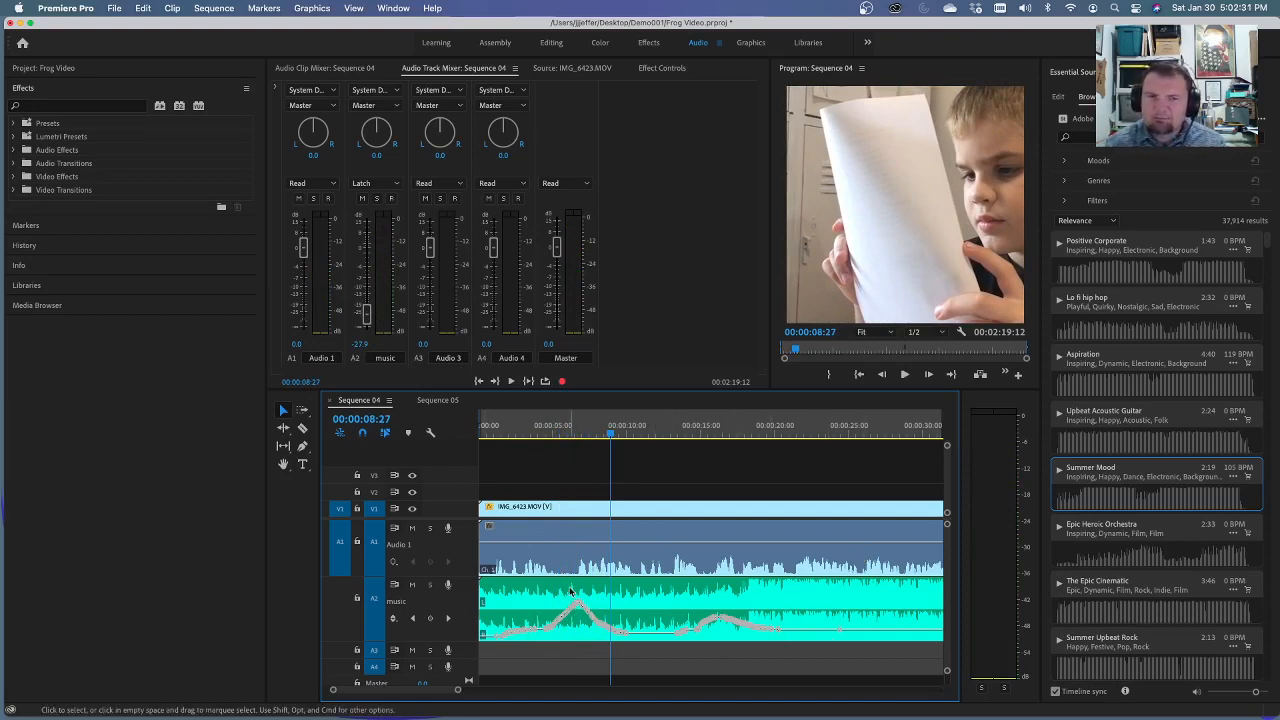
key(Home)
key(space)
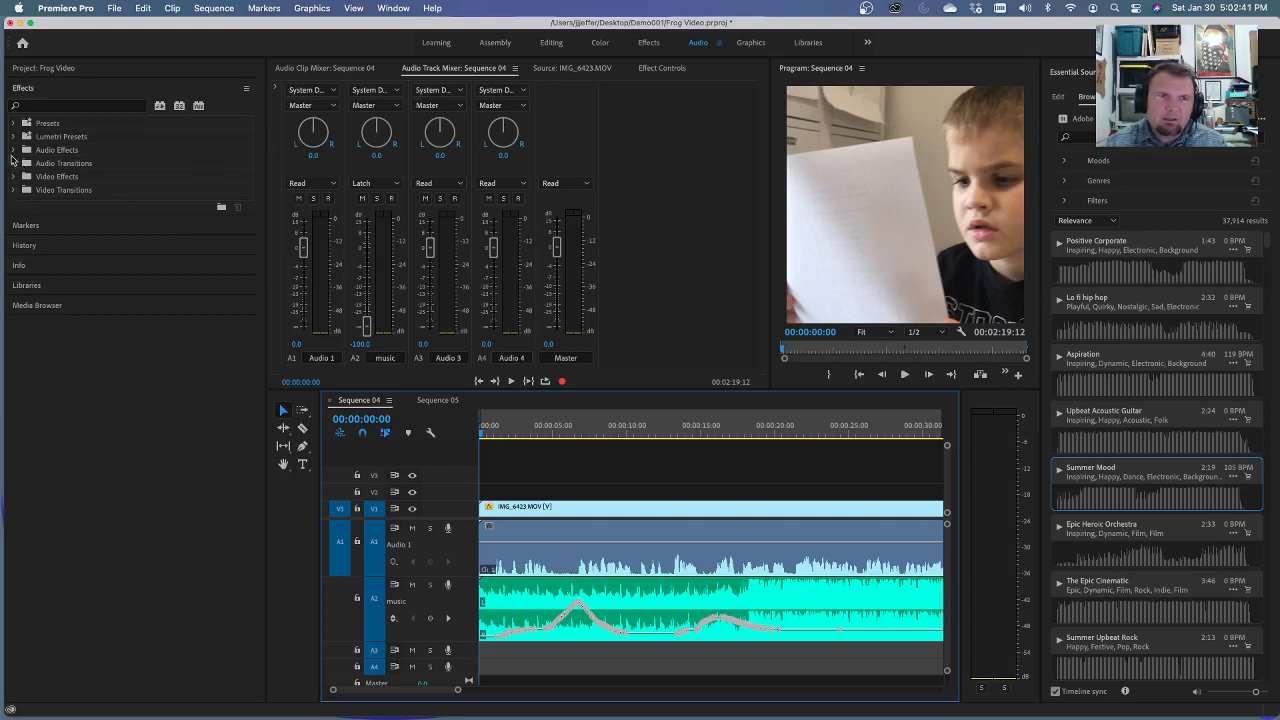
- Apply the Mastering audio effect from the Special category to the IMG_6423.MOV audio clip on track A1
click(12, 150)
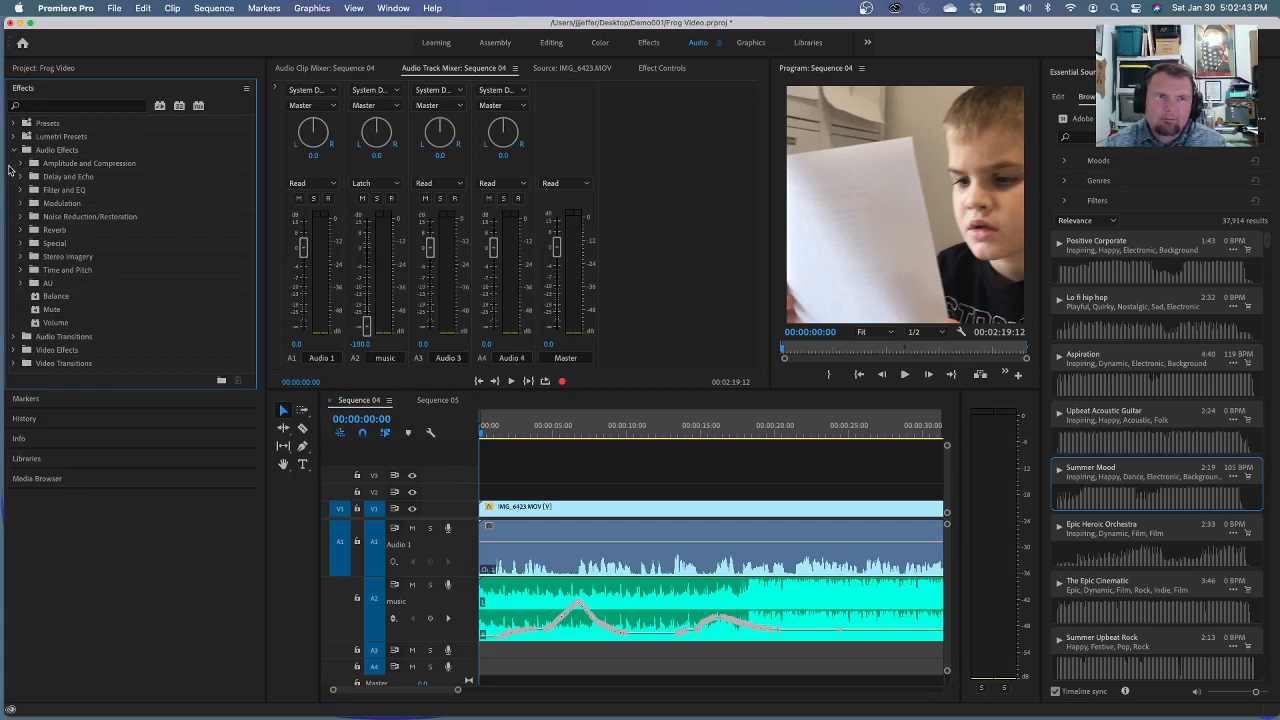
click(20, 243)
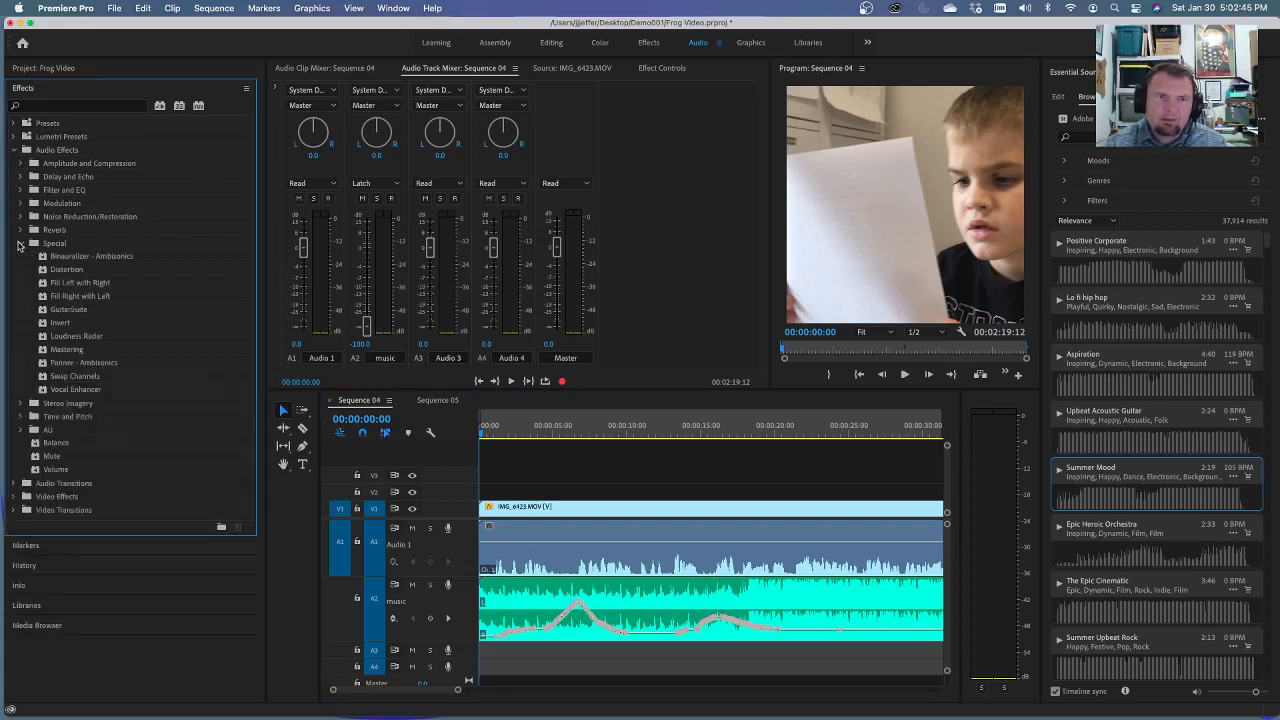
click(70, 350)
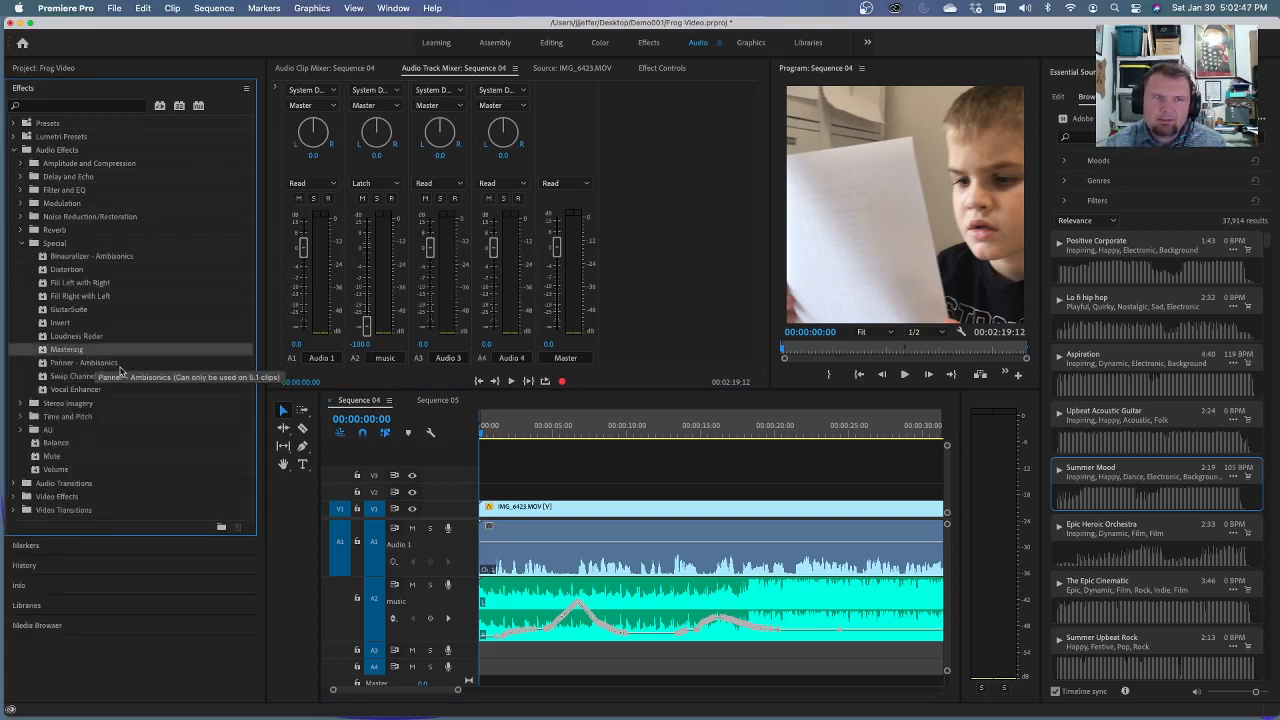
drag(523, 500, 538, 516)
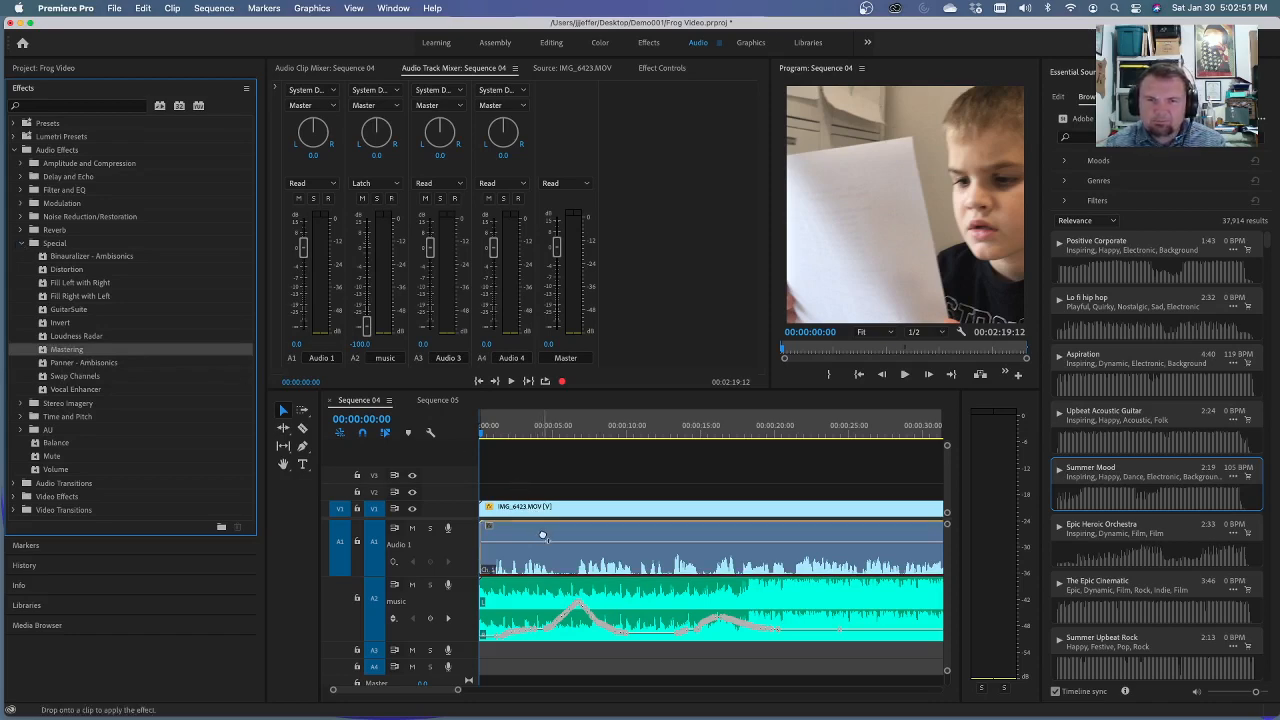
drag(543, 536, 543, 537)
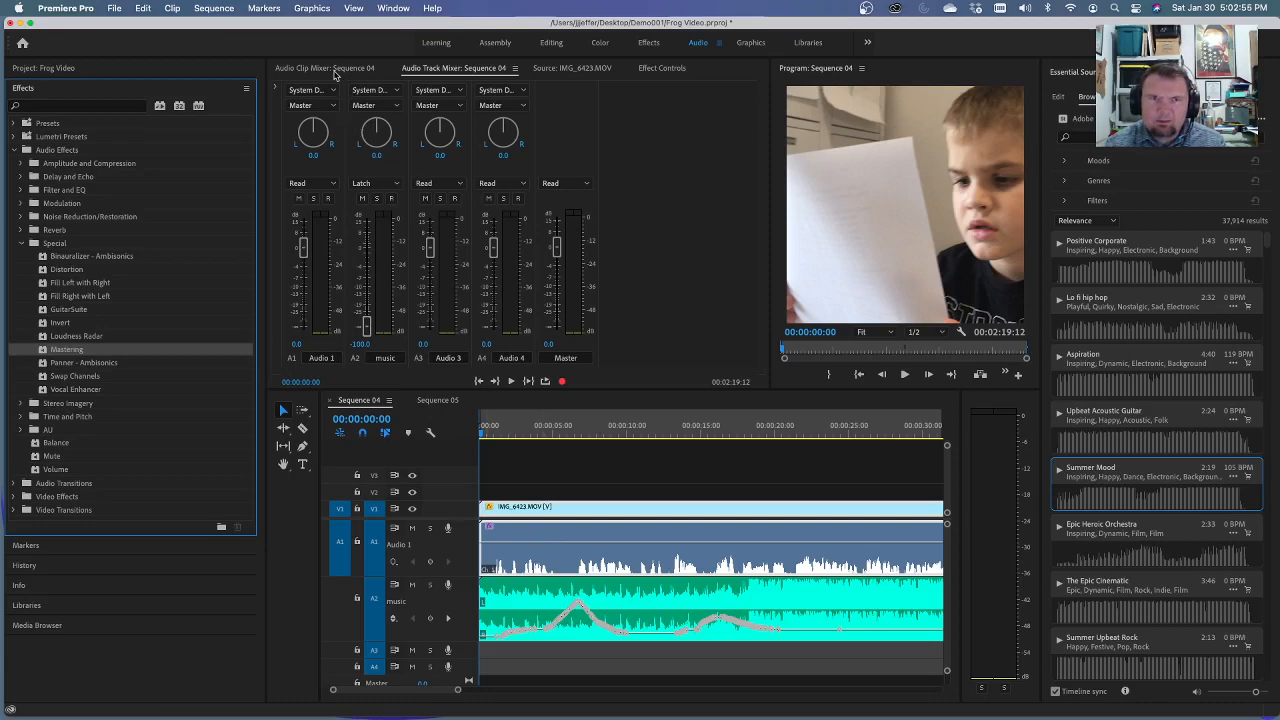
- Open the Mastering effect's custom setup editor for the A1 clip during playback, and stop playback at about 11 seconds
click(661, 69)
scroll(420, 300, down, 4)
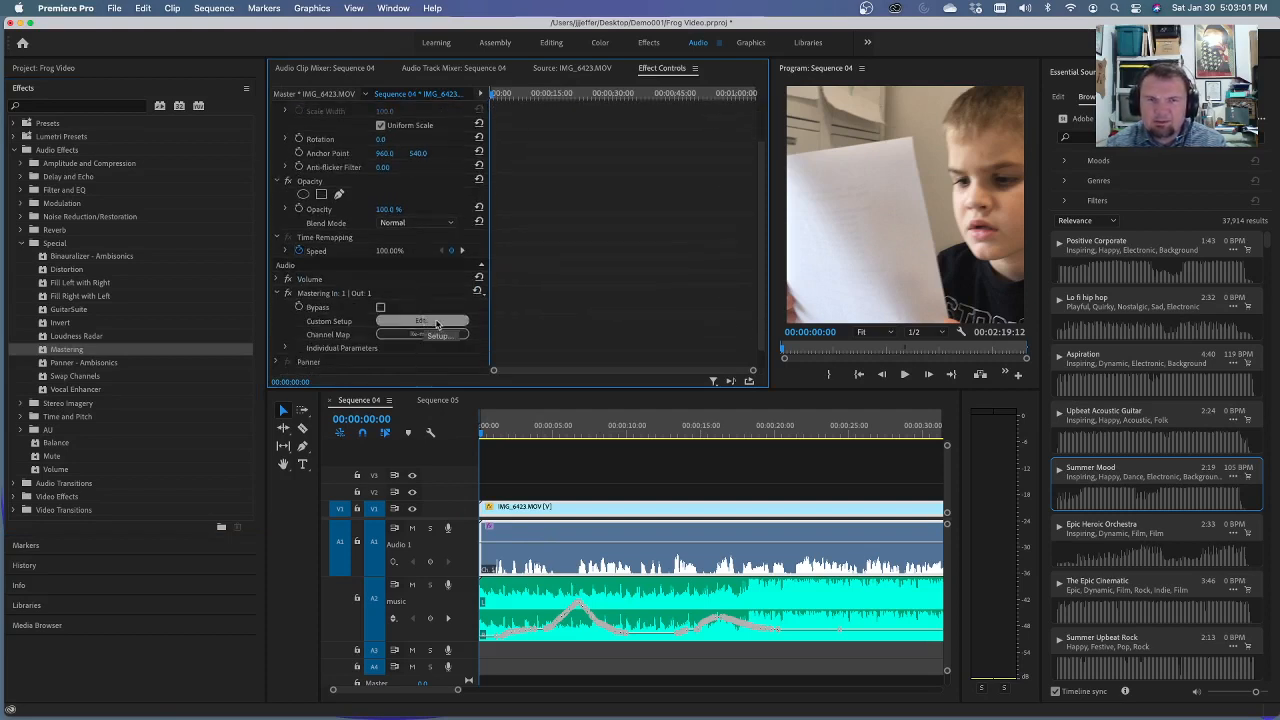
key(space)
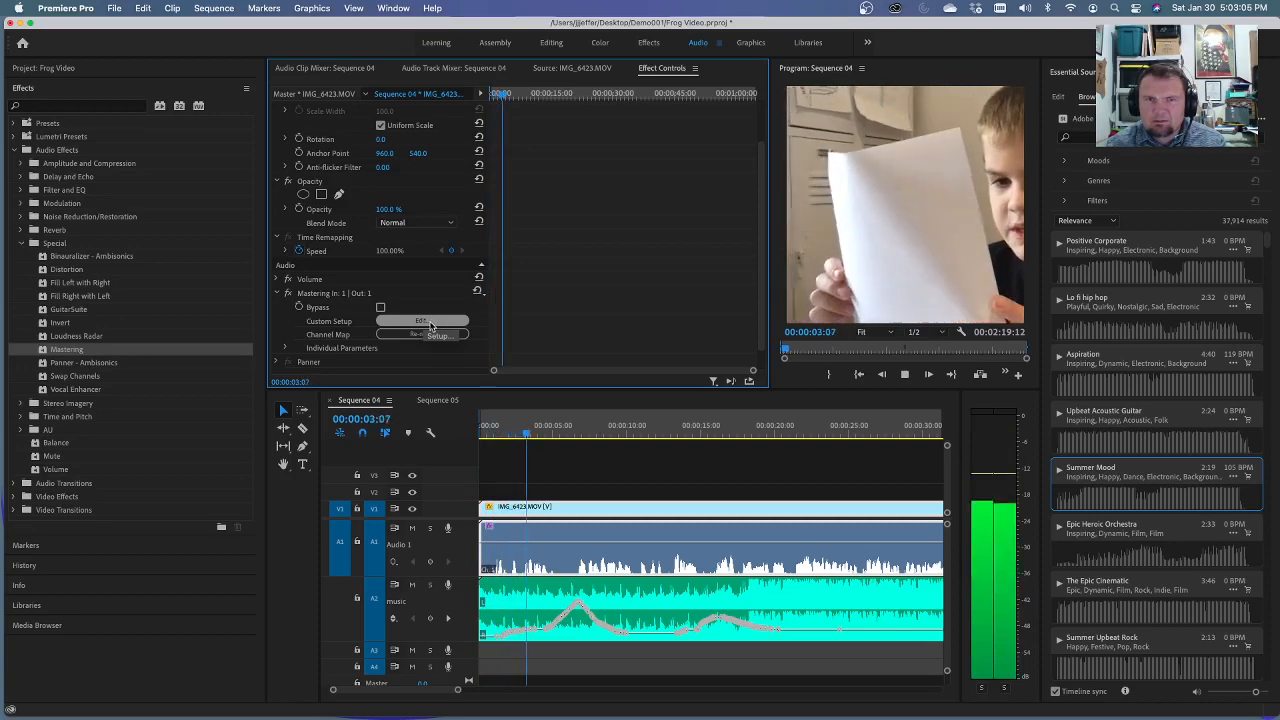
click(433, 322)
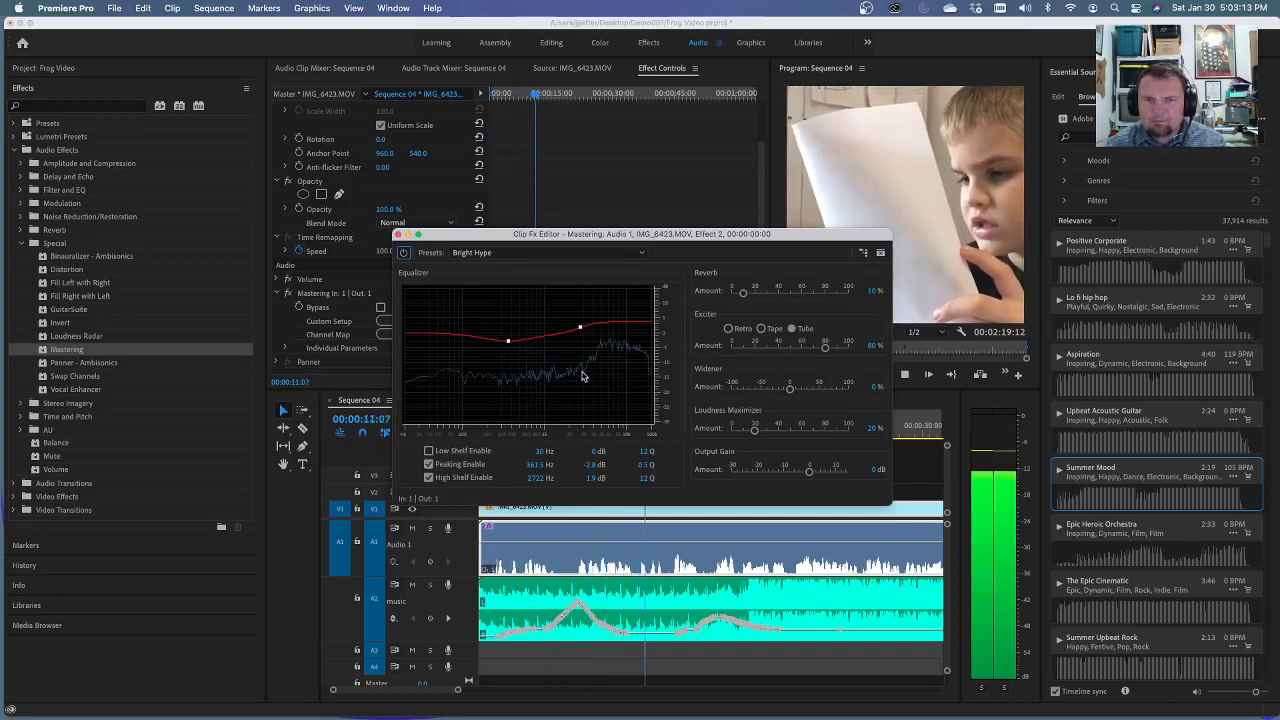
key(space)
drag(613, 238, 790, 200)
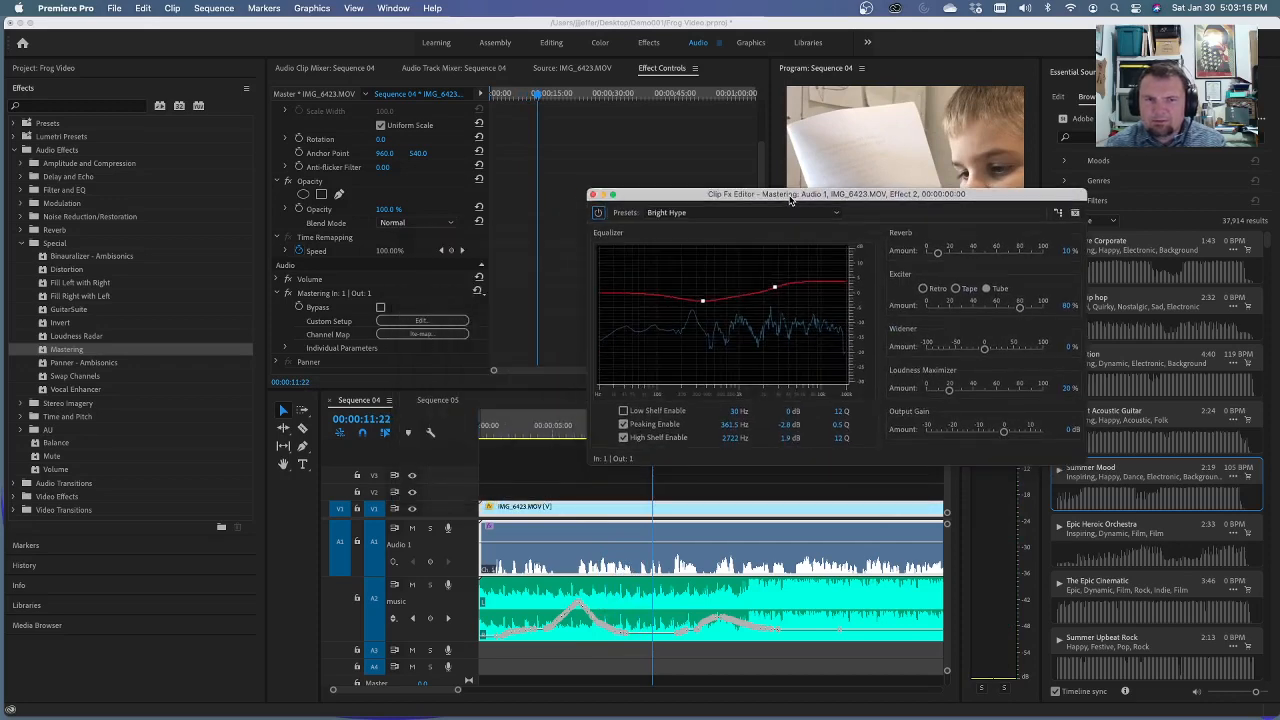
- Mute the music track, move the Mastering editor clear of the timeline and play Sequence 04 from near the start
click(411, 586)
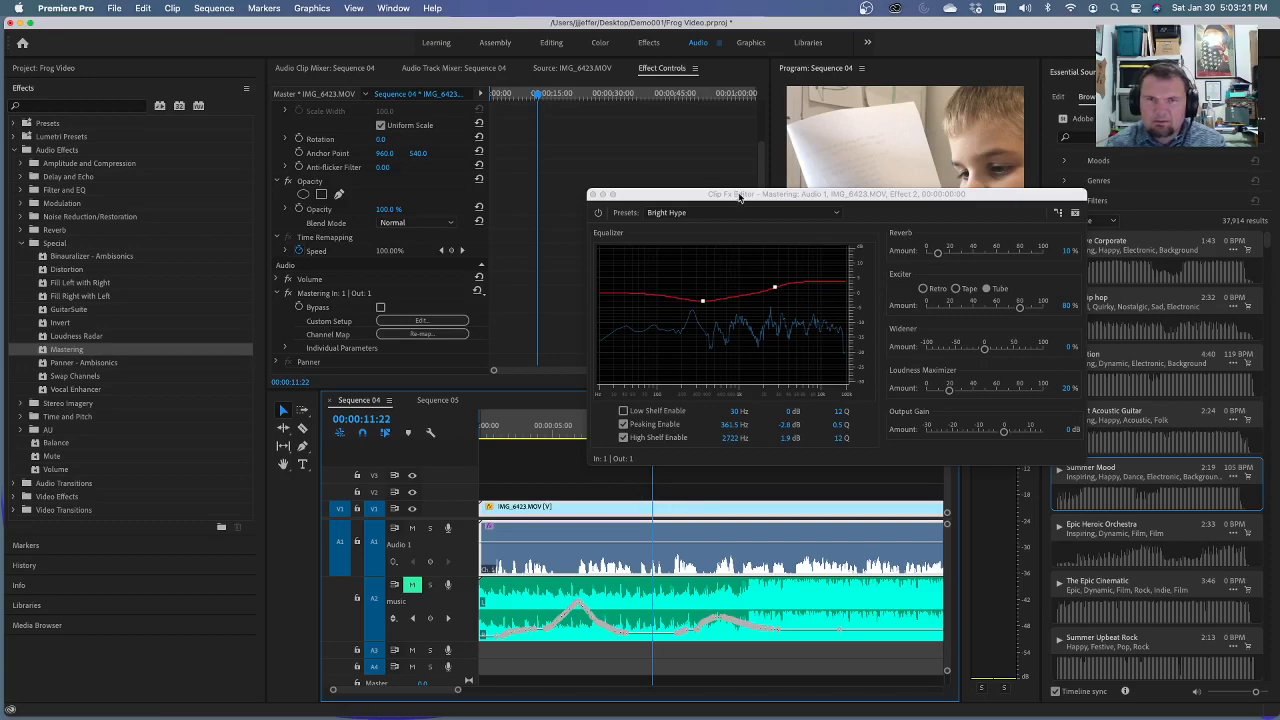
drag(739, 197, 817, 141)
drag(652, 437, 486, 428)
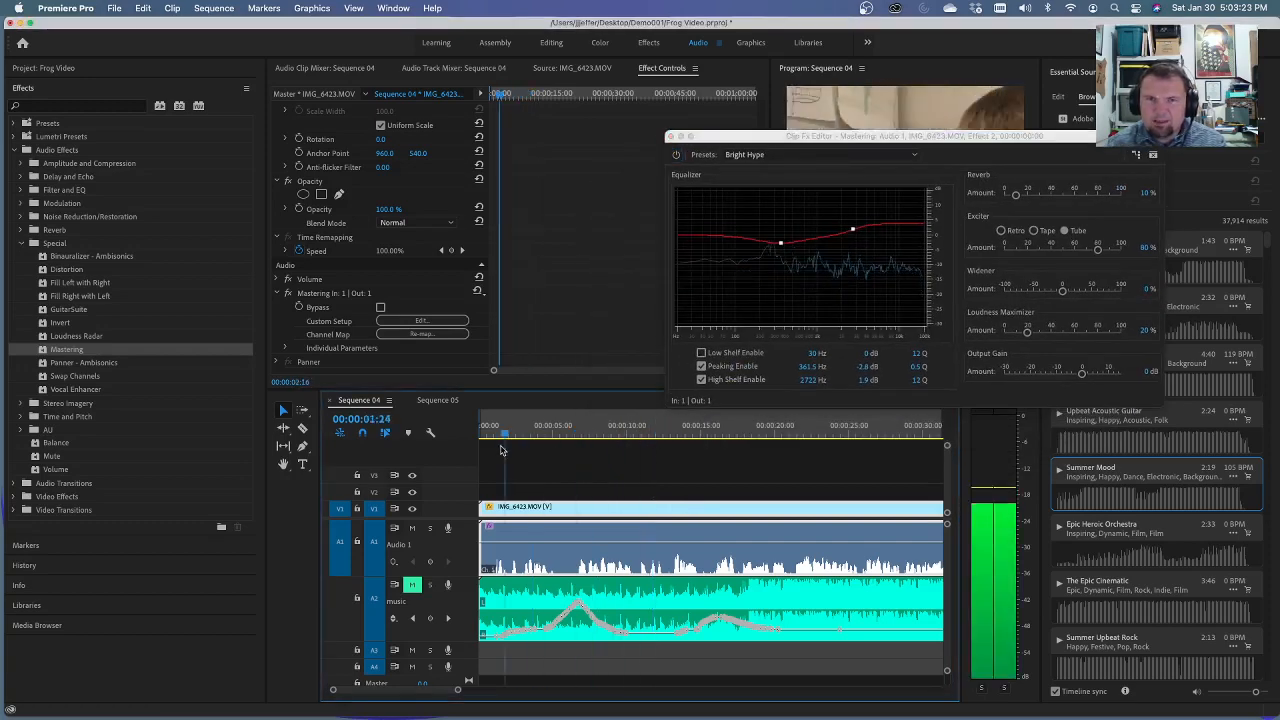
key(space)
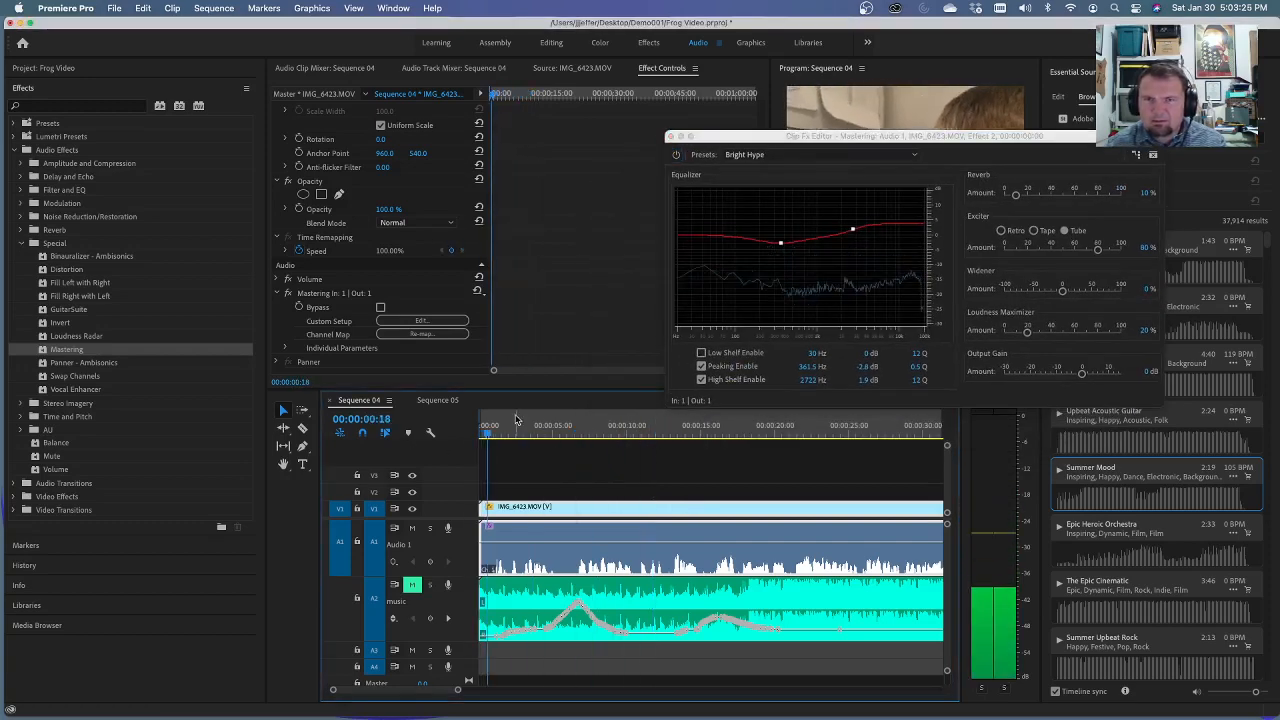
- Set Mastering's peaking band to 78.1 Hz, -23.3 dB, high shelf to 885.1 Hz, 5.5 dB, Reverb 16%, Widener 41% and Loudness Maximizer 81%
drag(780, 242, 726, 302)
drag(853, 232, 813, 220)
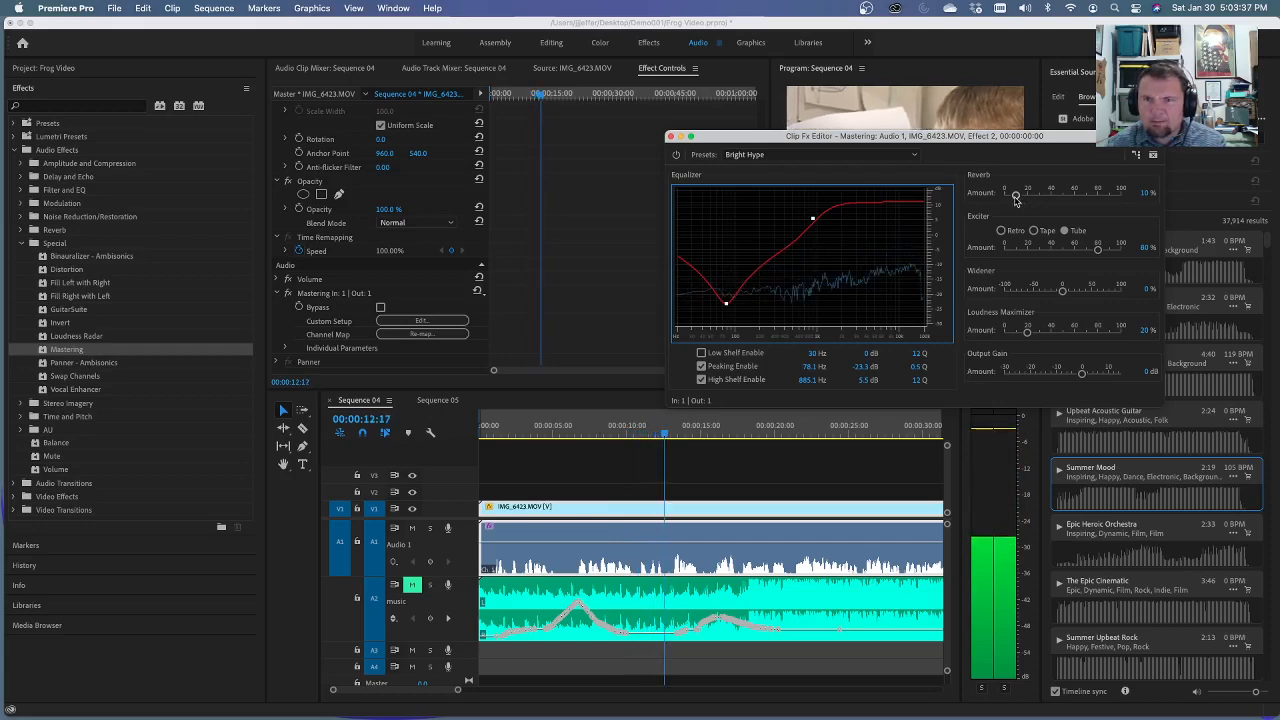
drag(1016, 193, 1022, 195)
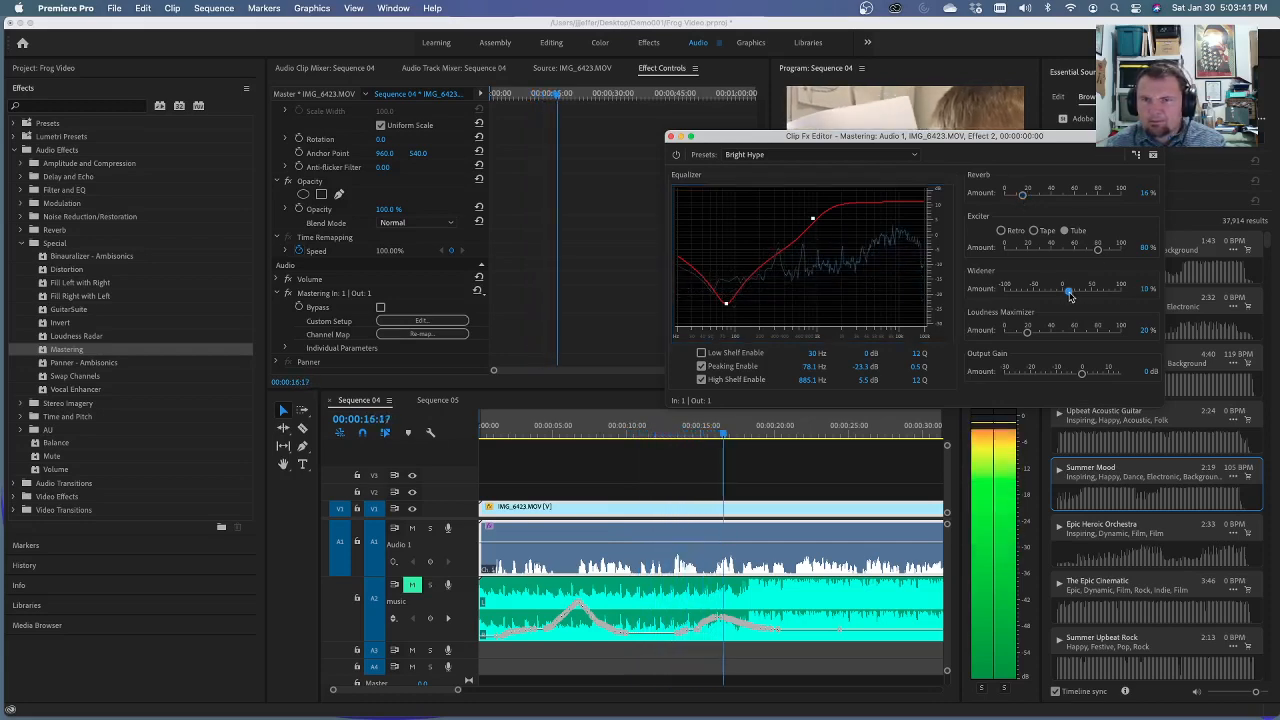
drag(1063, 292, 1088, 291)
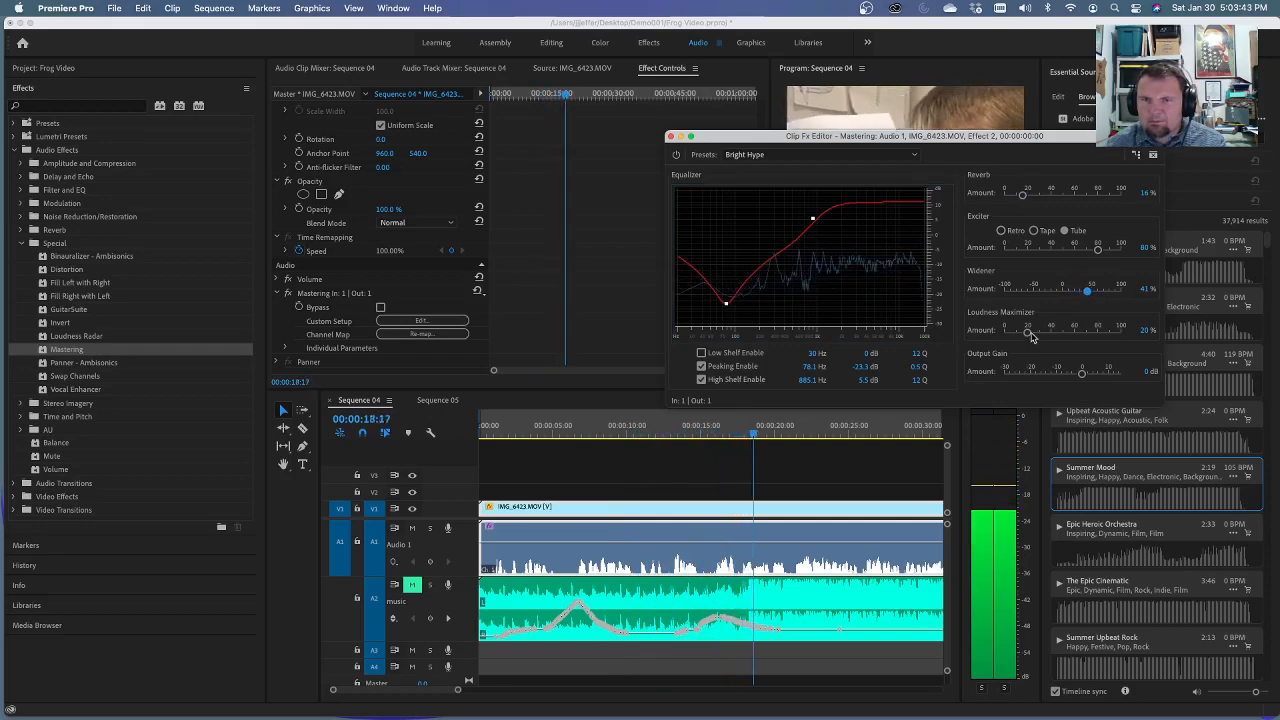
drag(1029, 334, 1100, 338)
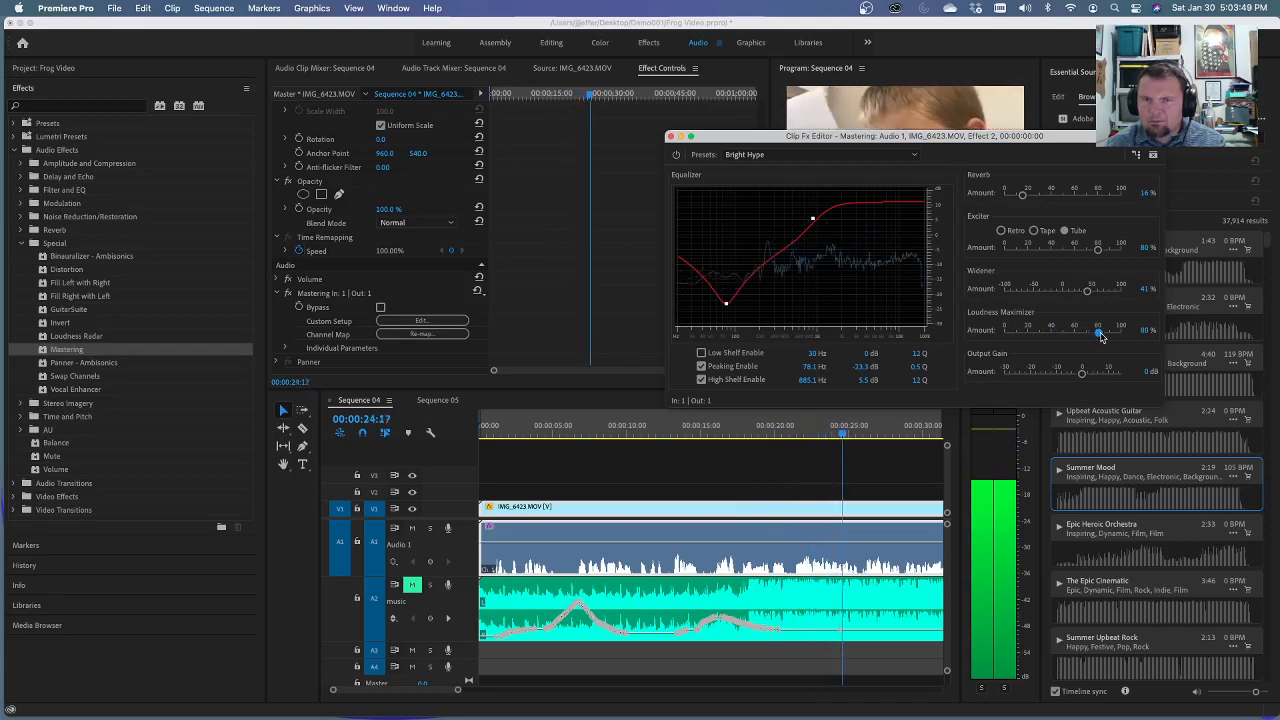
- Readjust the Mastering equalizer, setting the peaking band to 164.9 Hz at -25 dB and the high shelf to 389.2 Hz at 6 dB
mouse_move(813, 222)
drag(813, 222, 799, 222)
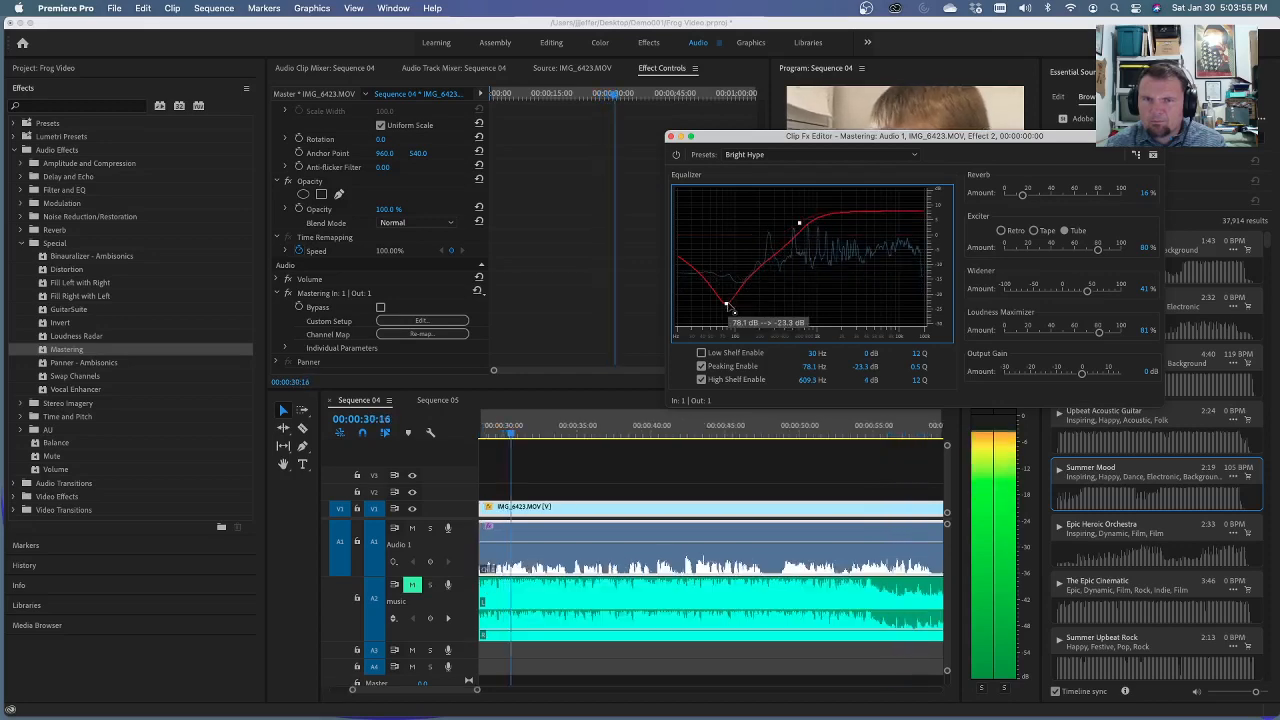
drag(727, 303, 753, 312)
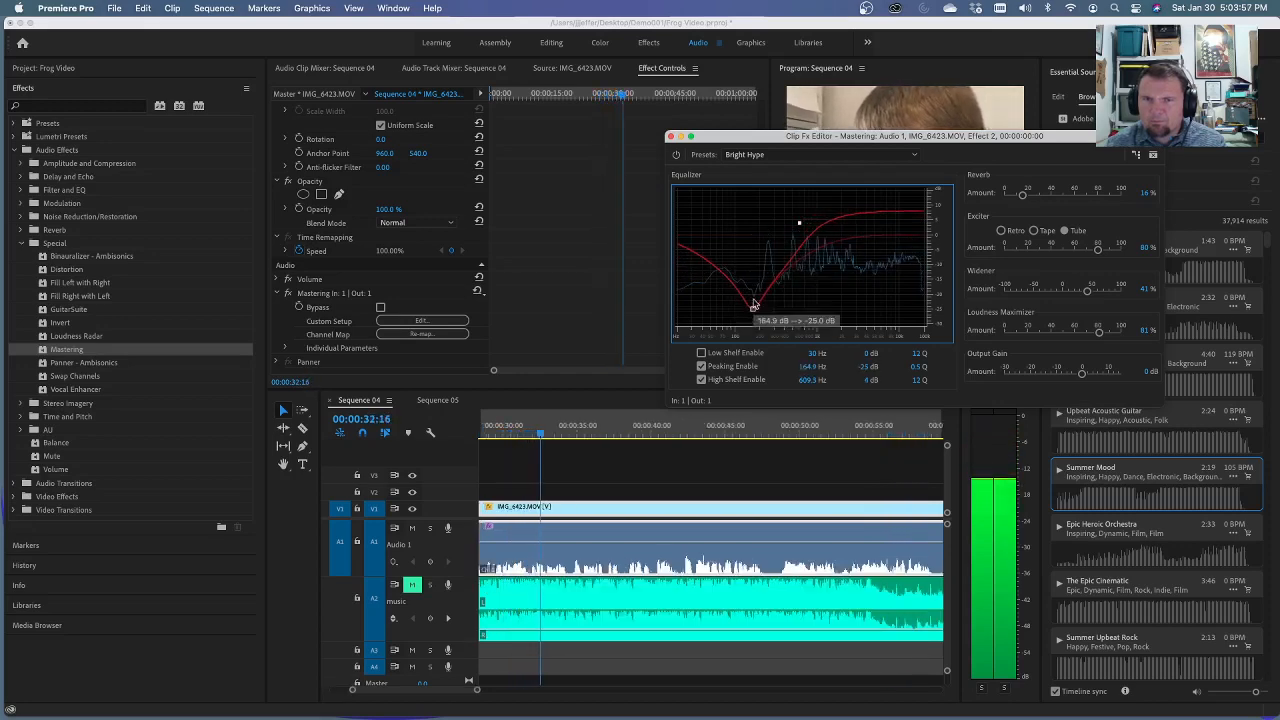
drag(799, 222, 783, 217)
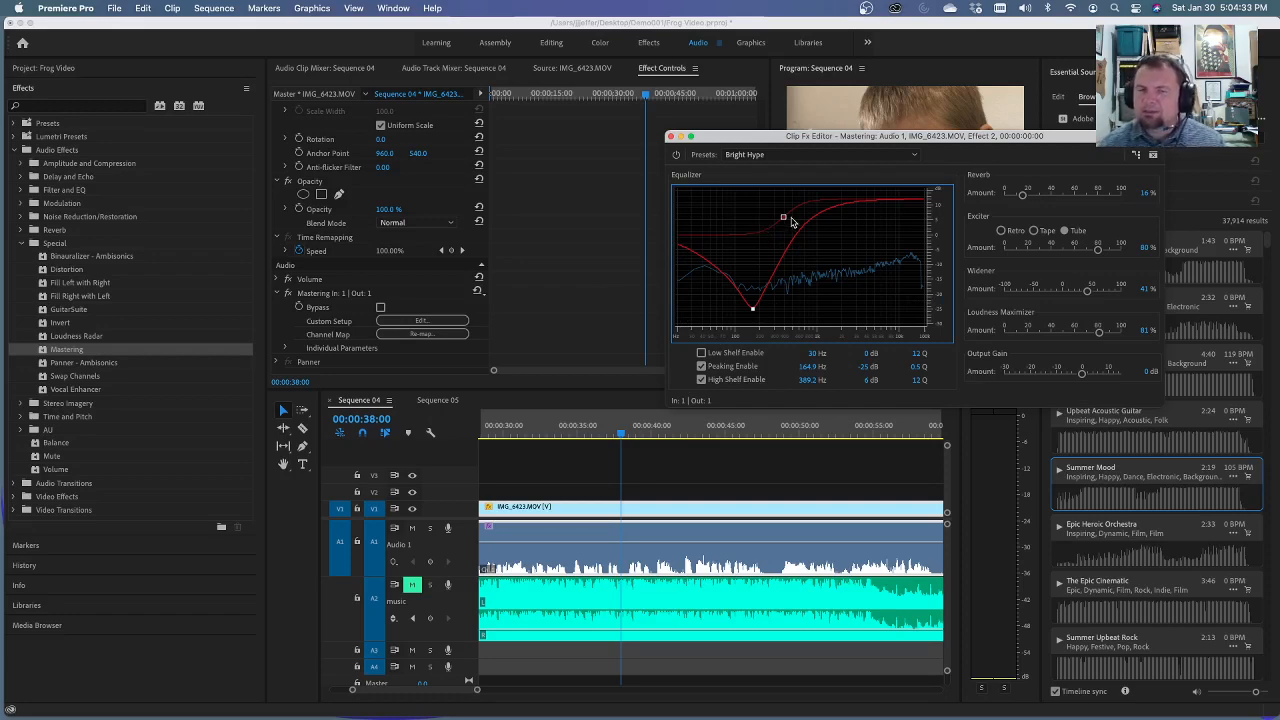
- Apply the Make Room For Vocals preset and, during playback, set Loudness Maximizer to 96% and the peaking band to 2764.2 Hz, 8.3 dB
click(918, 156)
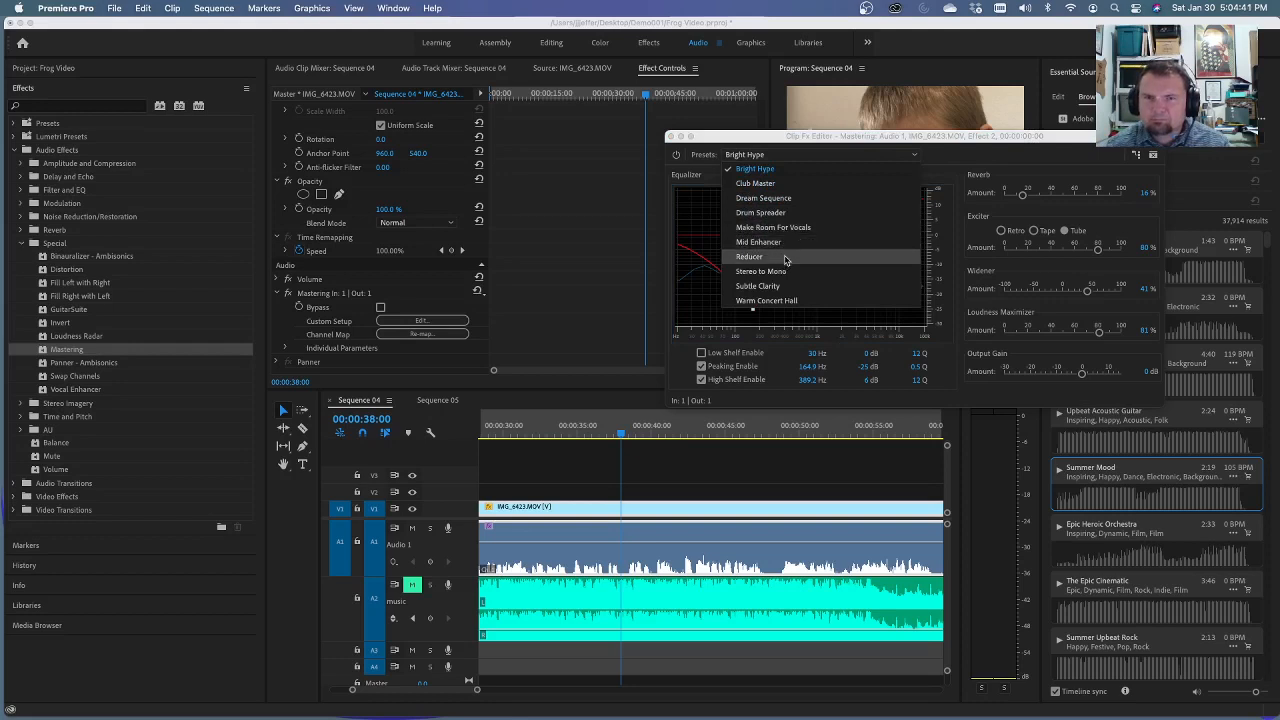
click(780, 228)
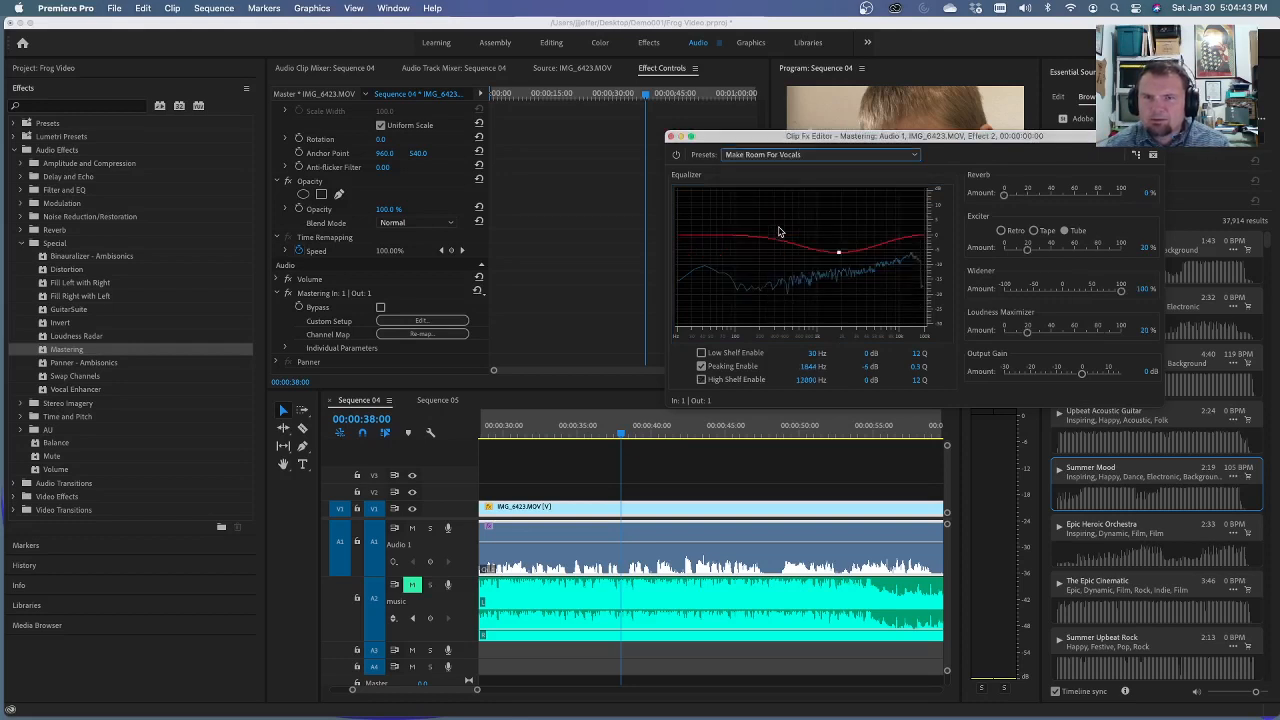
key(space)
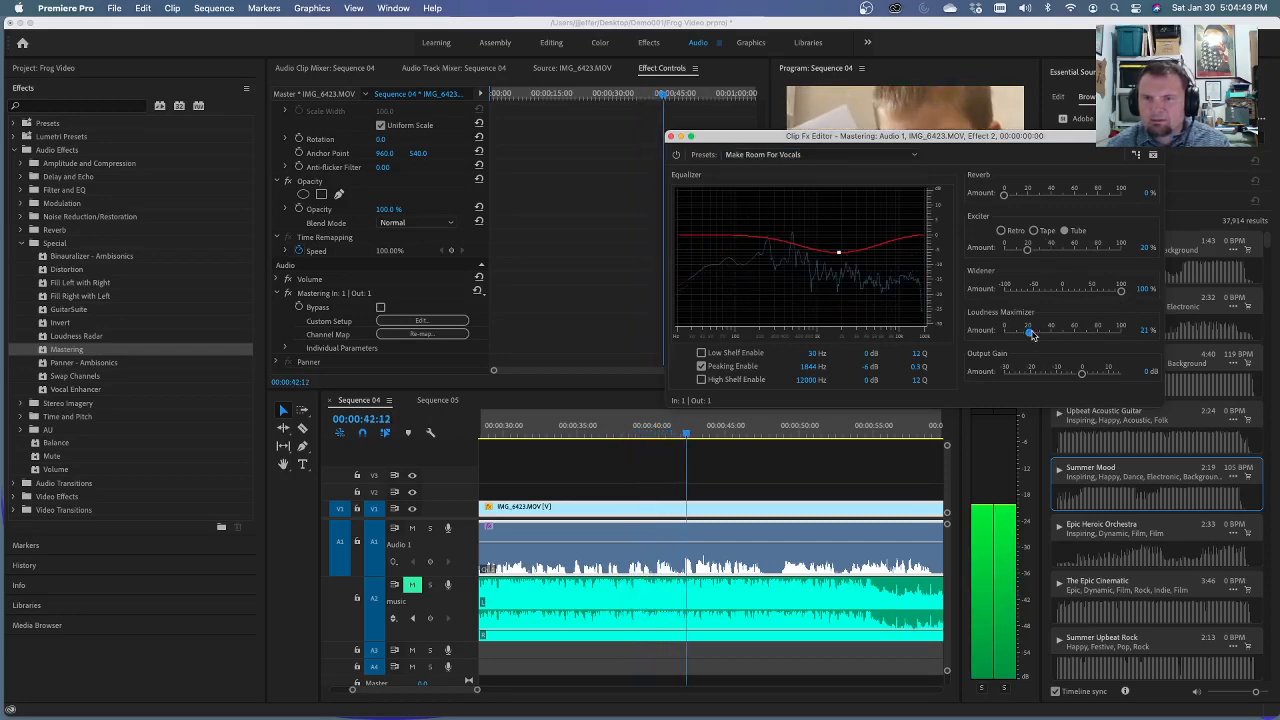
drag(1028, 333, 1118, 334)
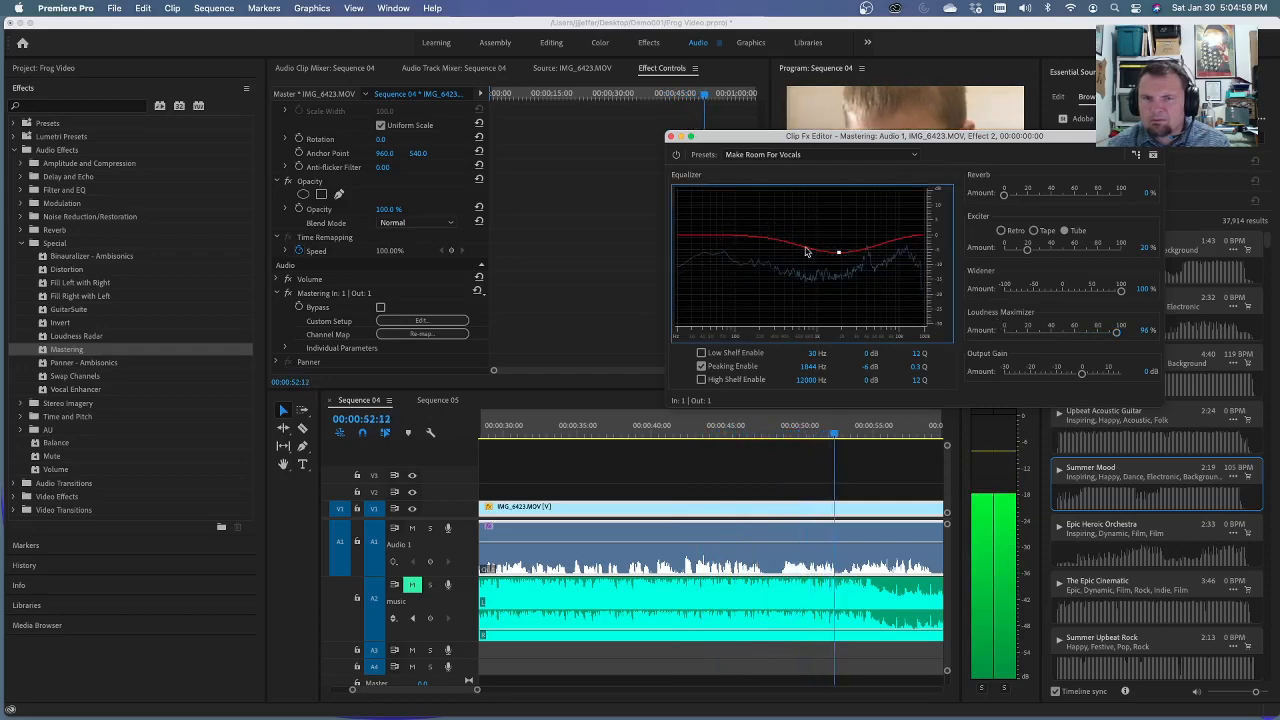
drag(838, 252, 853, 211)
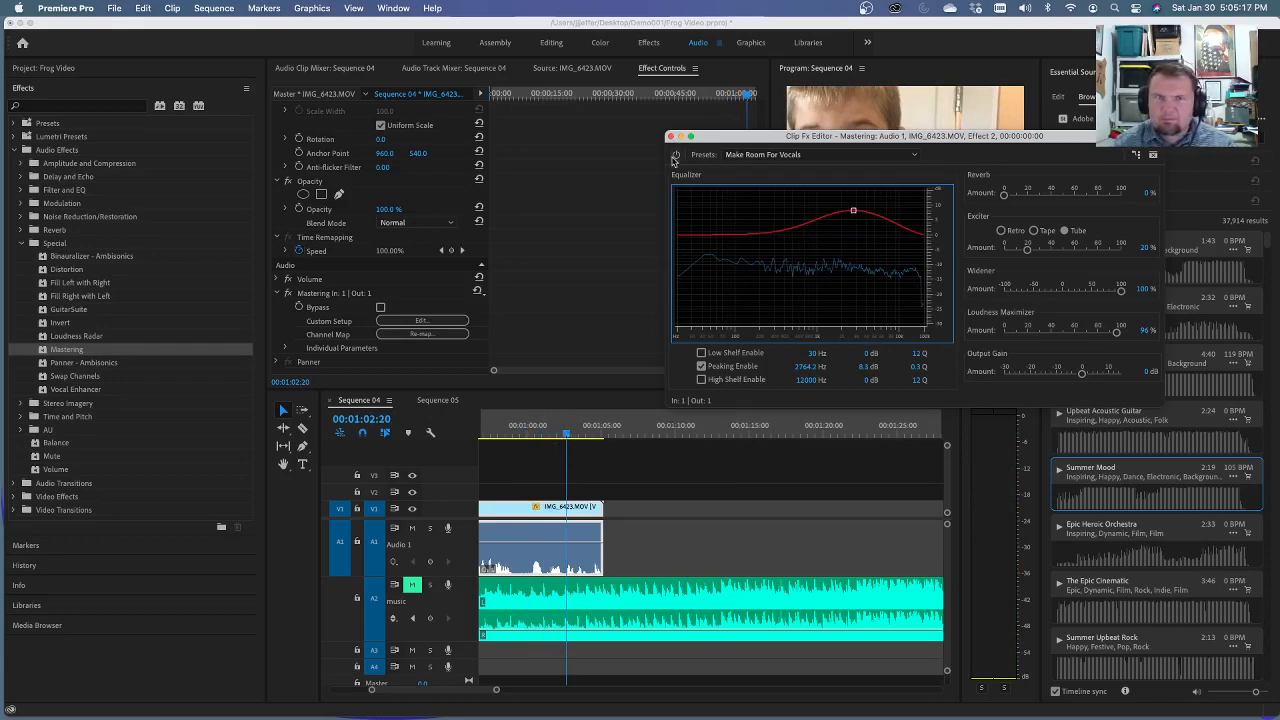
- Play the first ten seconds of Sequence 04 to hear the adjusted Mastering effect, and return to the start
drag(568, 436, 358, 457)
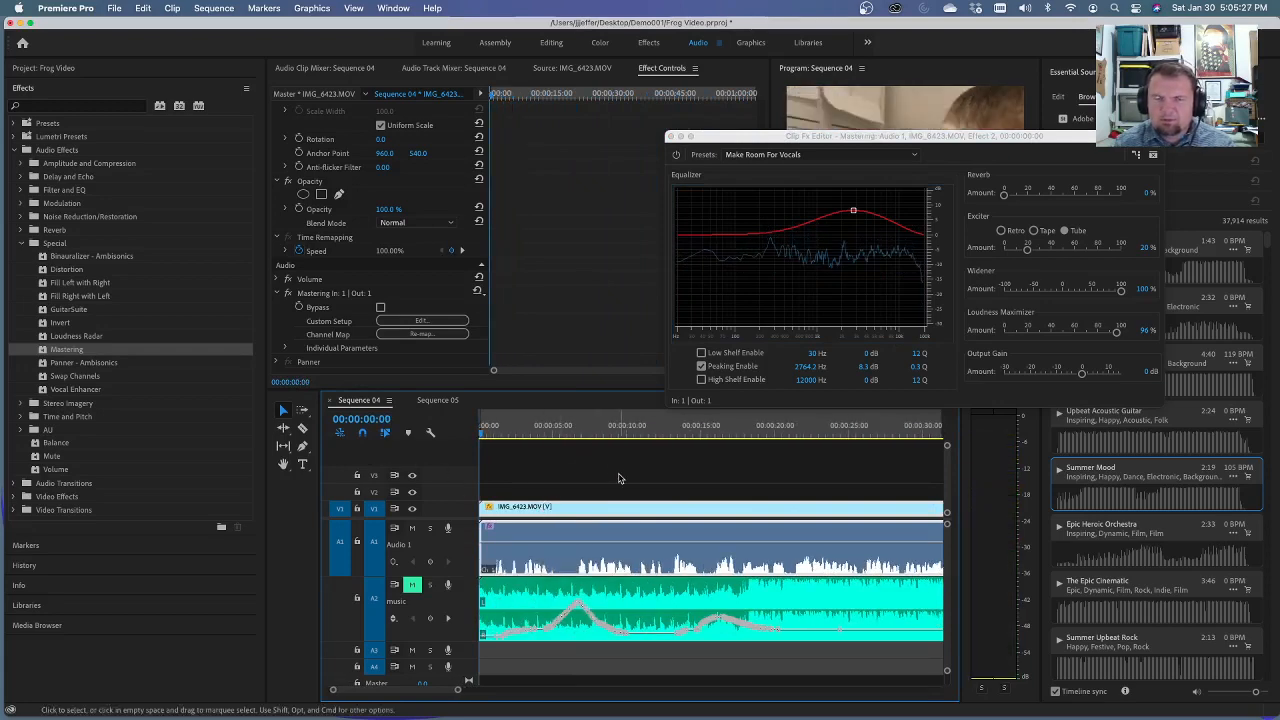
key(space)
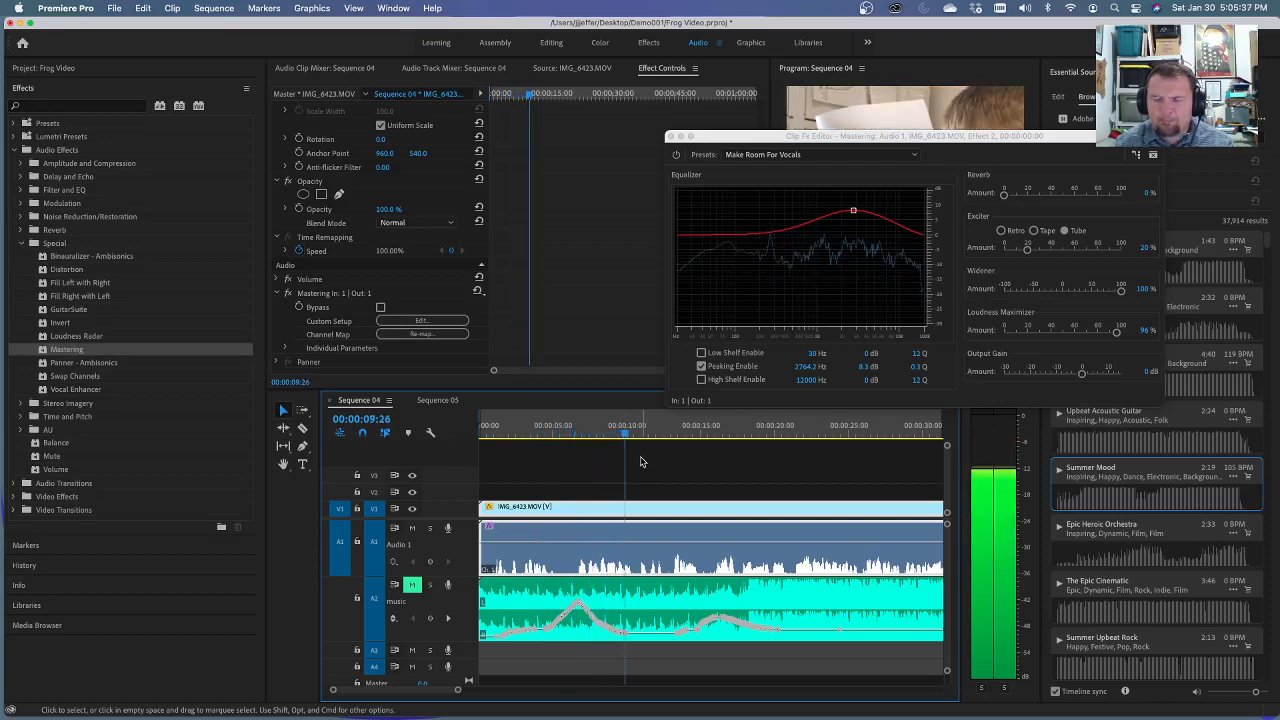
key(space)
key(Home)
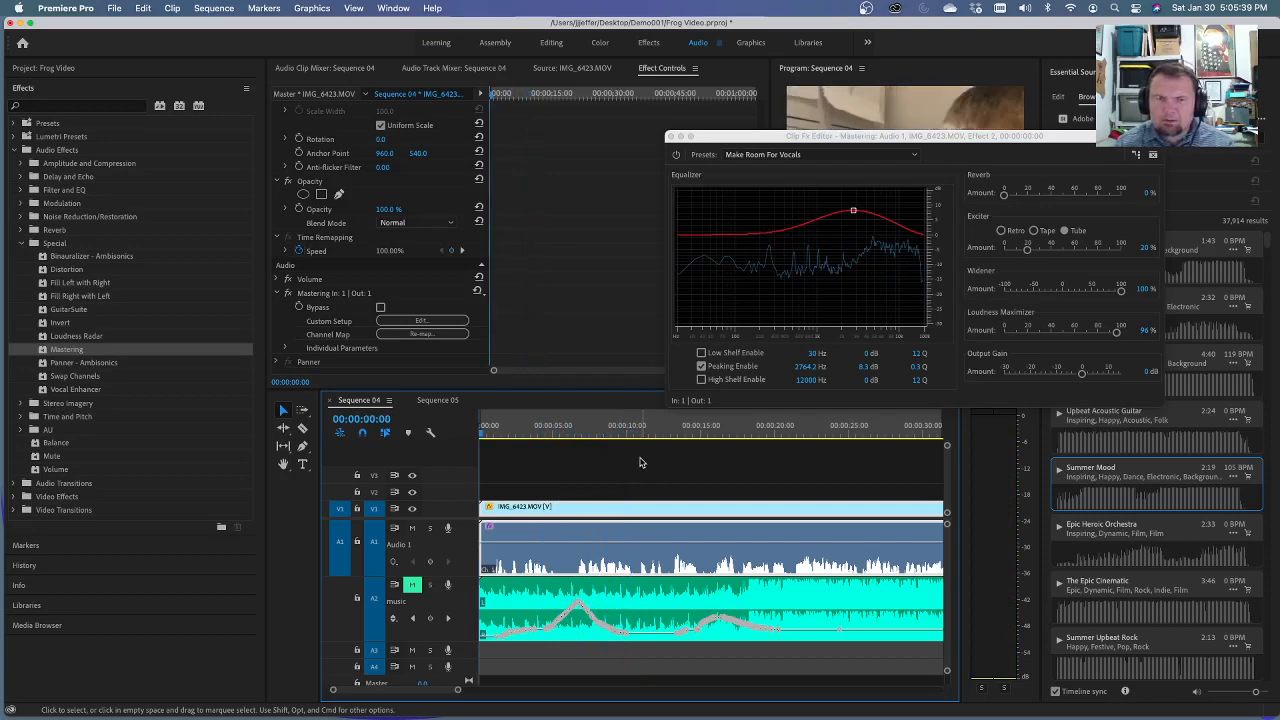
- Bypass the Mastering effect on the A1 clip and play the opening ten seconds to compare the unprocessed sound
click(680, 160)
click(578, 280)
key(space)
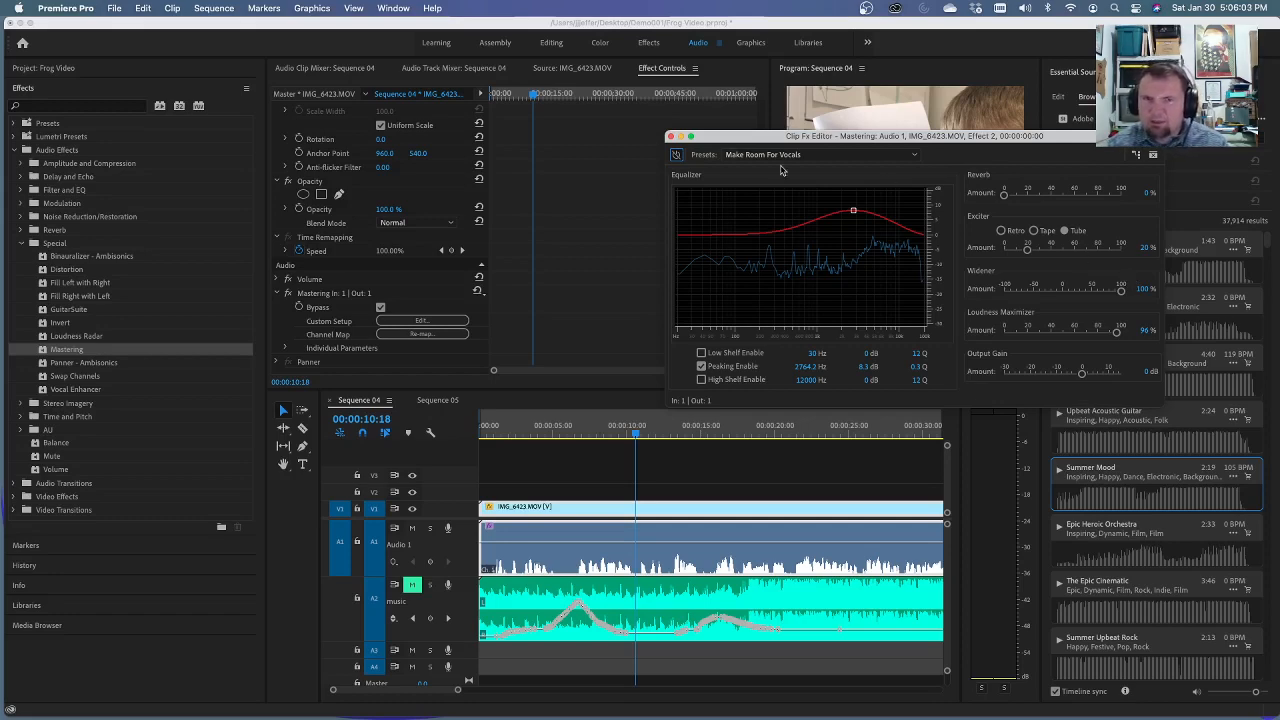
- Re-enable the Mastering effect, close its editor, and apply Graphic Equalizer (30 Bands) to the IMG_6423.MOV audio on A1
click(671, 137)
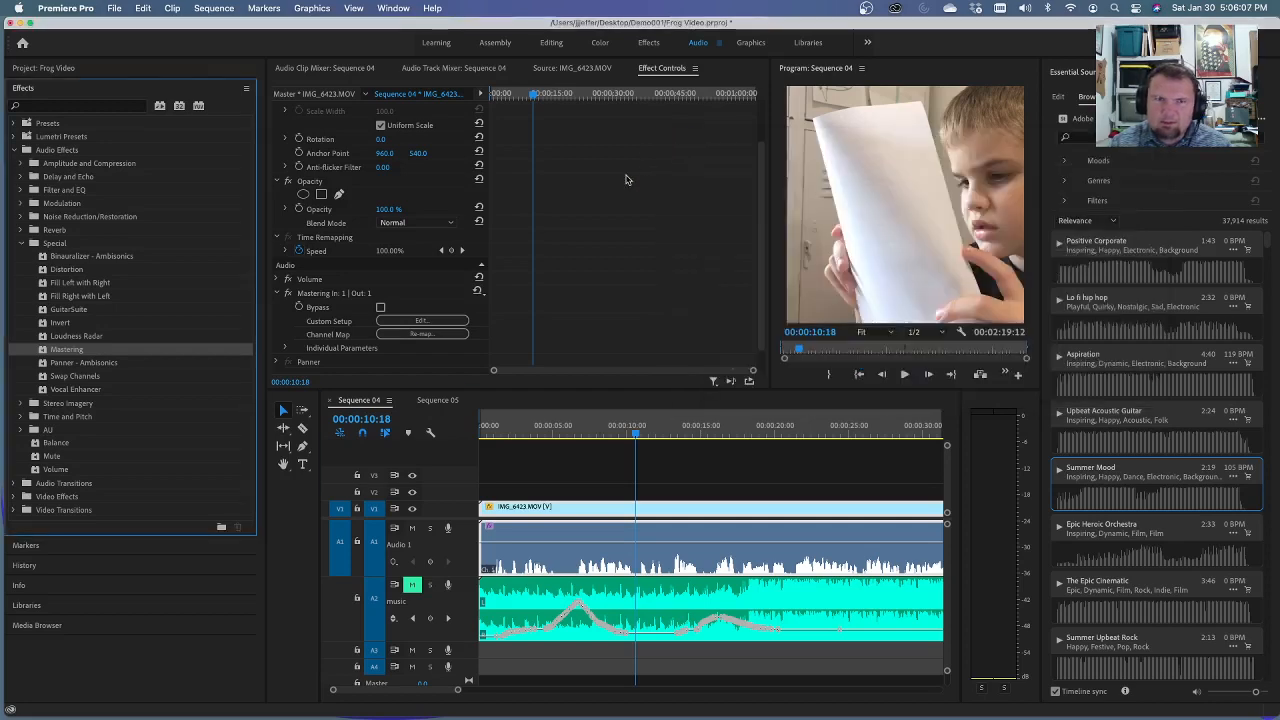
click(21, 244)
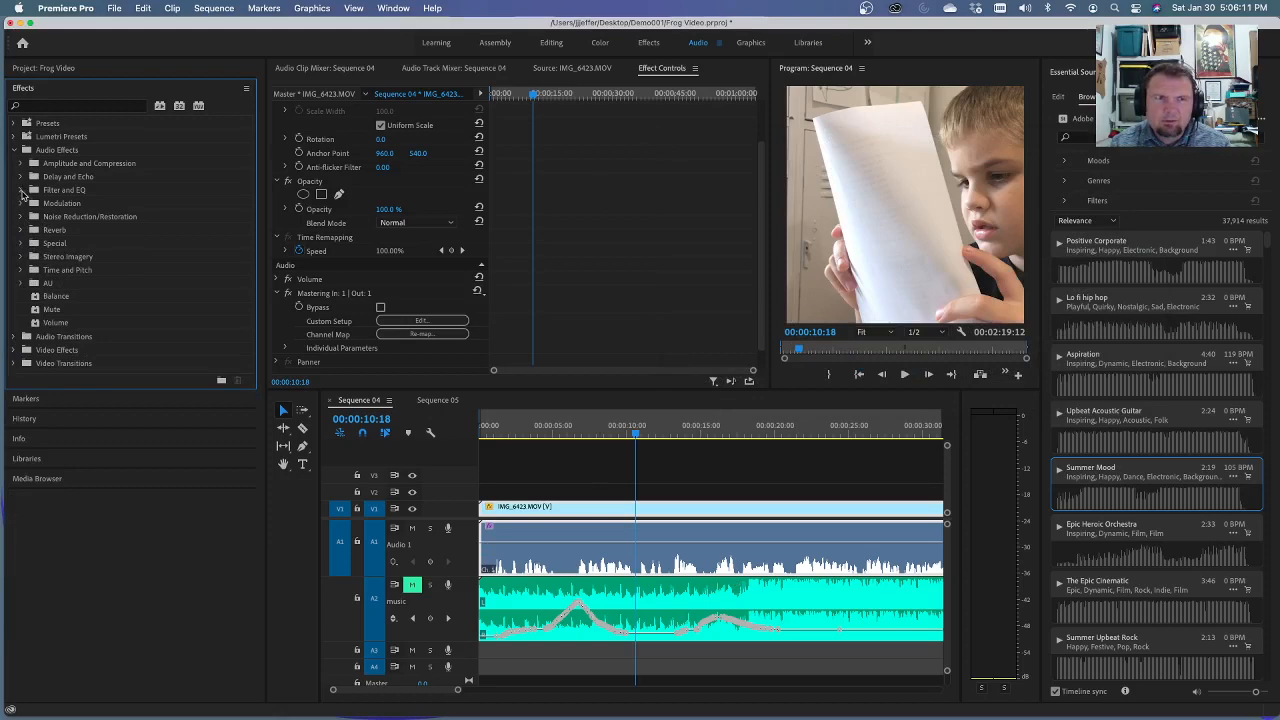
click(21, 190)
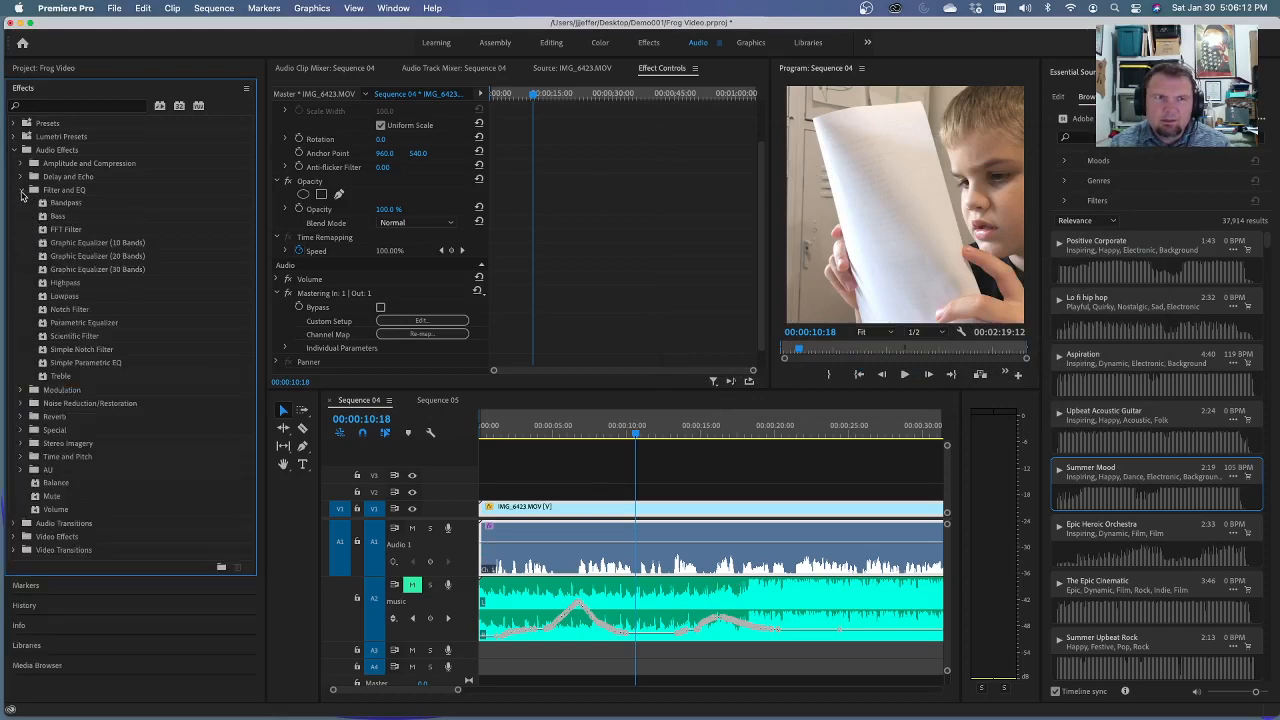
click(80, 269)
drag(411, 371, 561, 541)
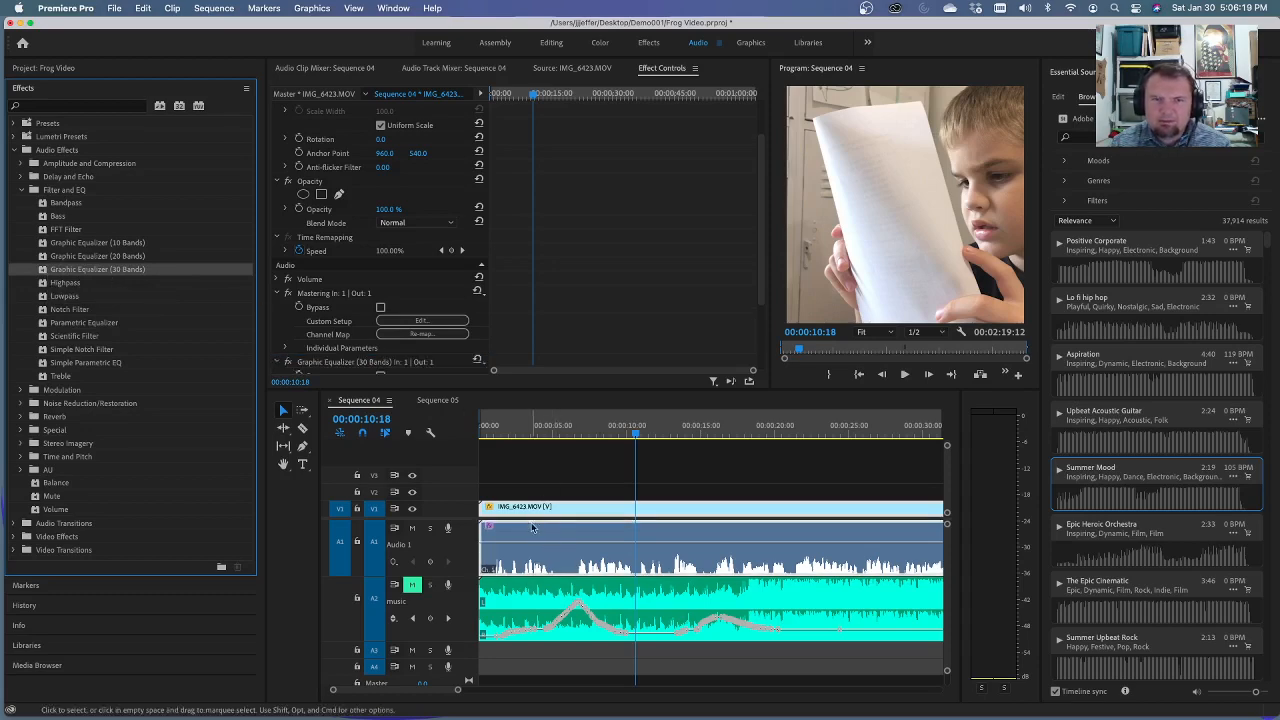
- Raise the 50 Hz band of the 30-band Graphic Equalizer to 1.7 and close its editor
scroll(437, 313, down, 4)
click(428, 289)
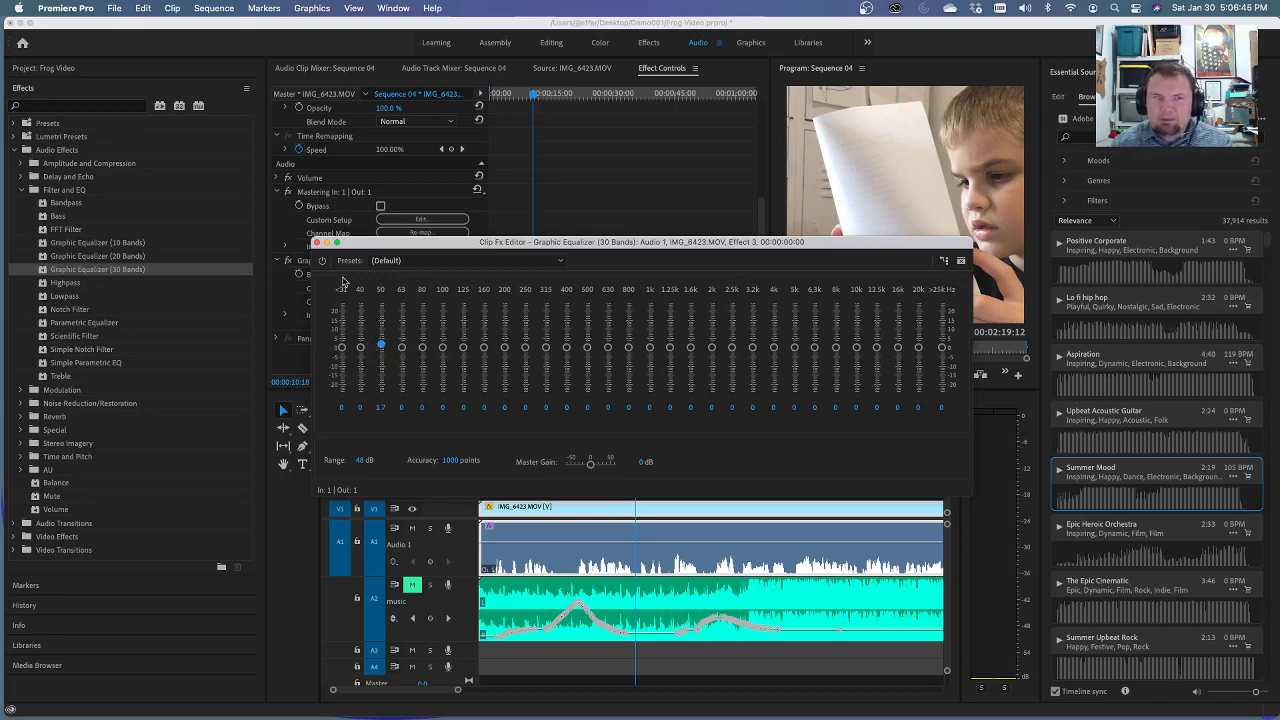
click(316, 244)
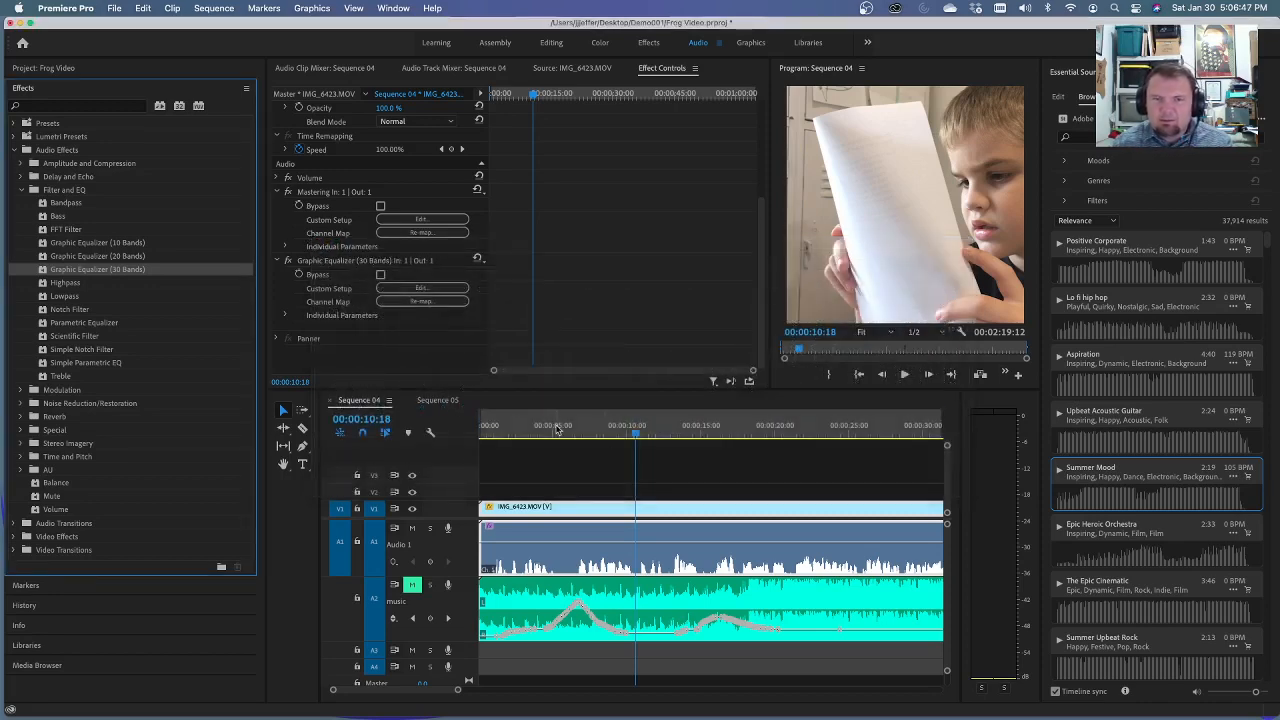
- Move the playhead to 00:00:07:29 and normalize the maximum peak of the A1 clip's audio gain to 0 dB
click(637, 436)
drag(637, 436, 597, 460)
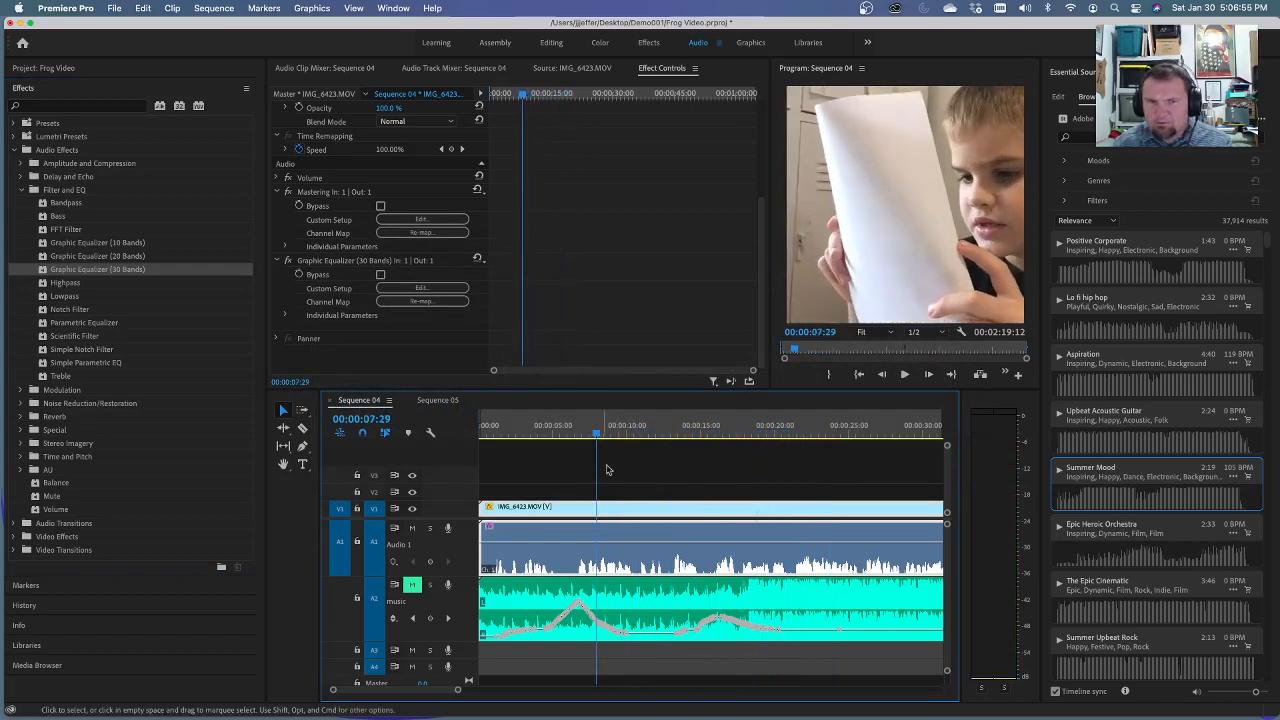
right_click(633, 539)
mouse_move(677, 712)
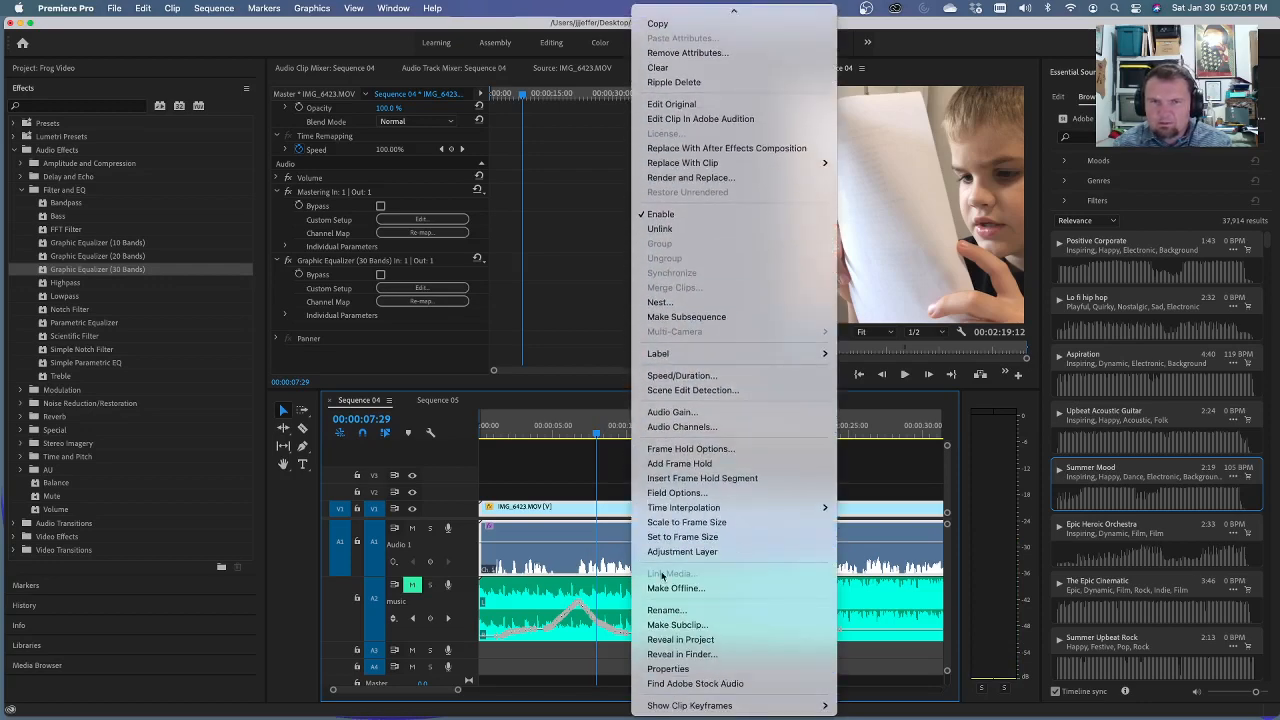
click(675, 412)
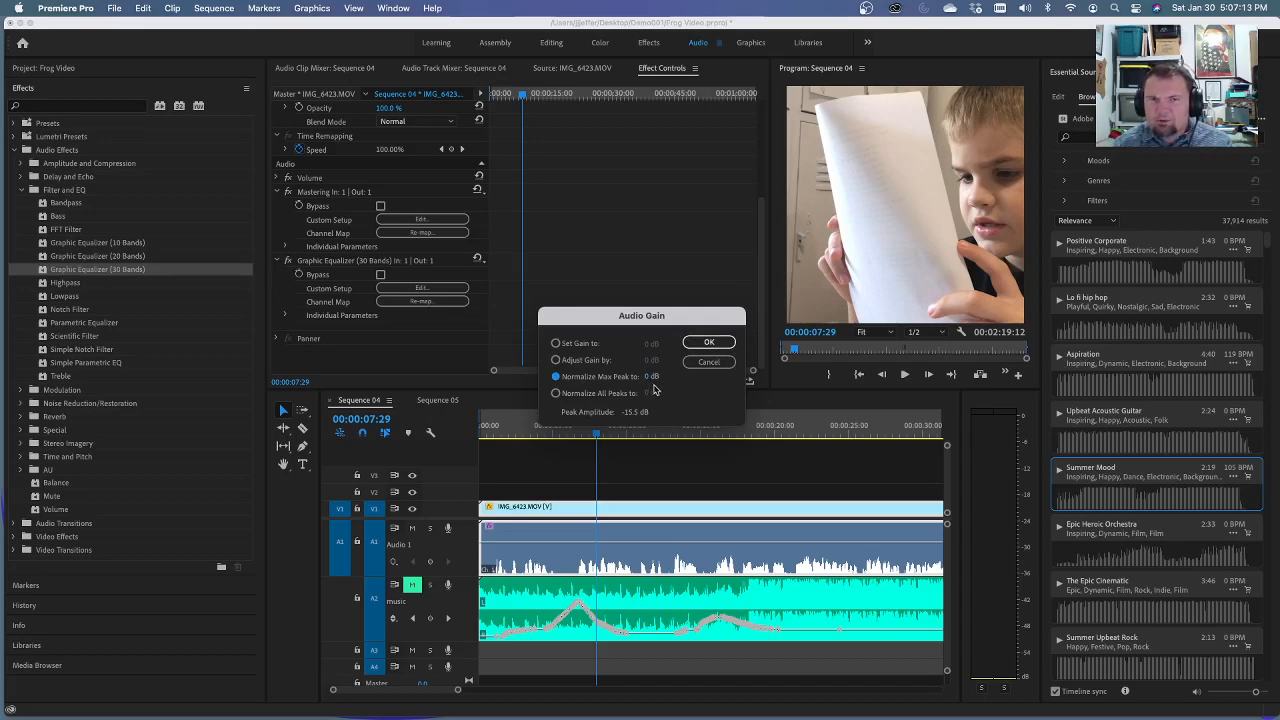
click(709, 343)
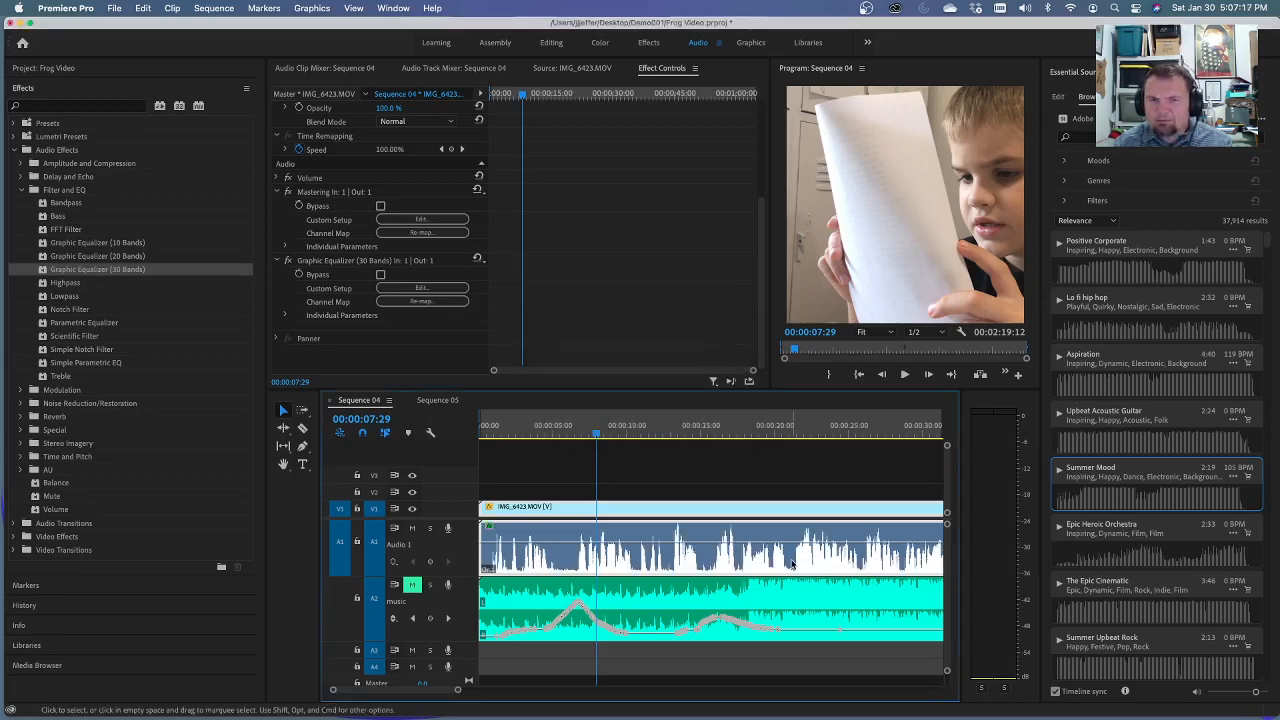
- Play the normalized speech up to 00:00:18:21, return to the start of Sequence 04, and unmute the A2 music track
key(space)
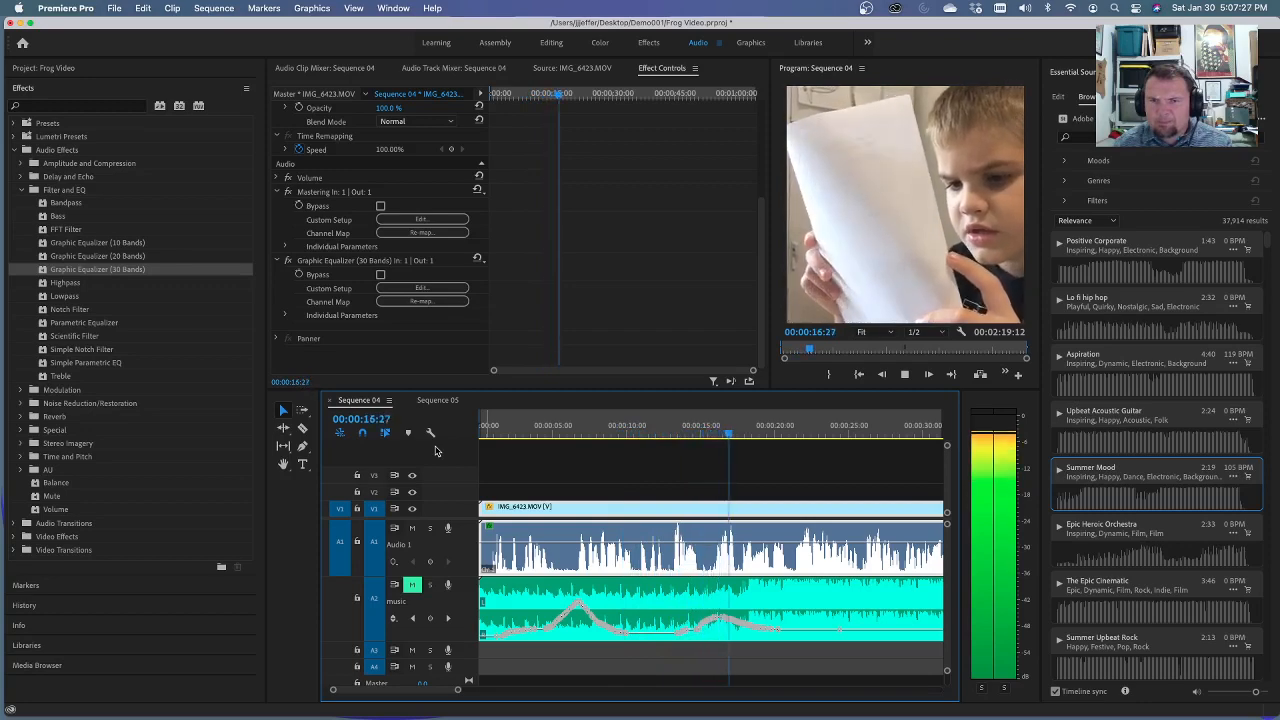
key(space)
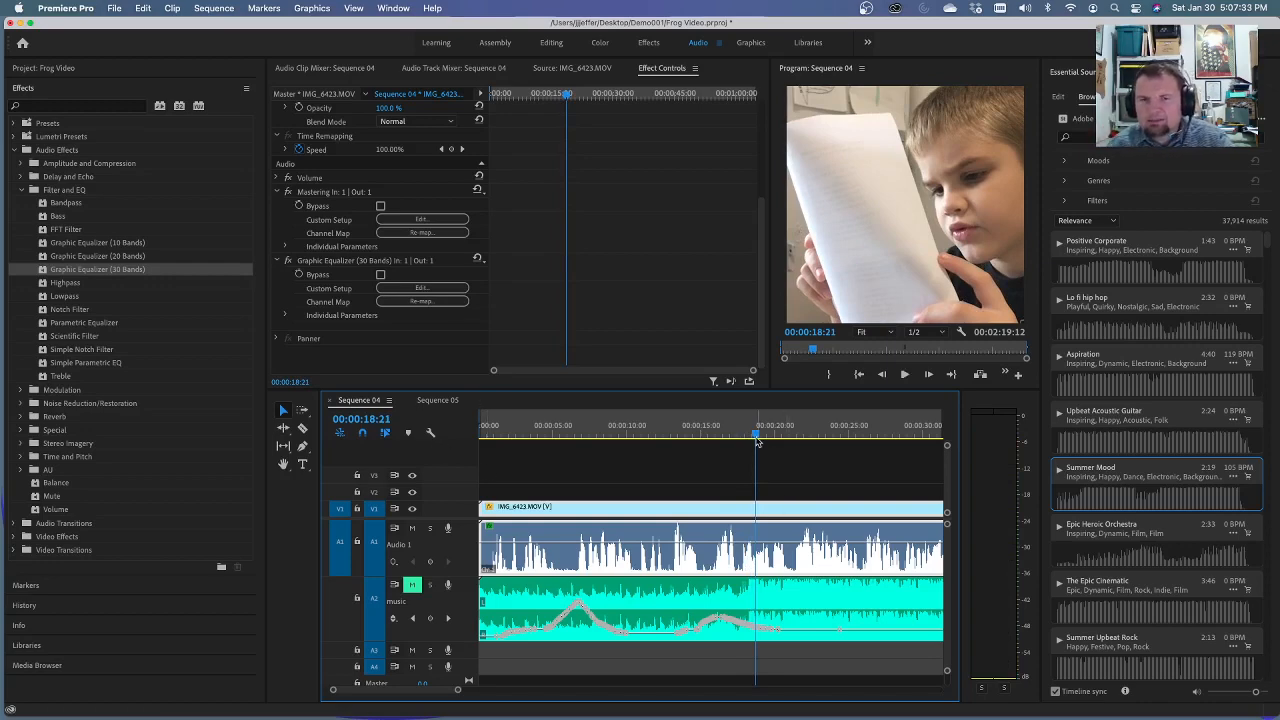
drag(760, 440, 486, 440)
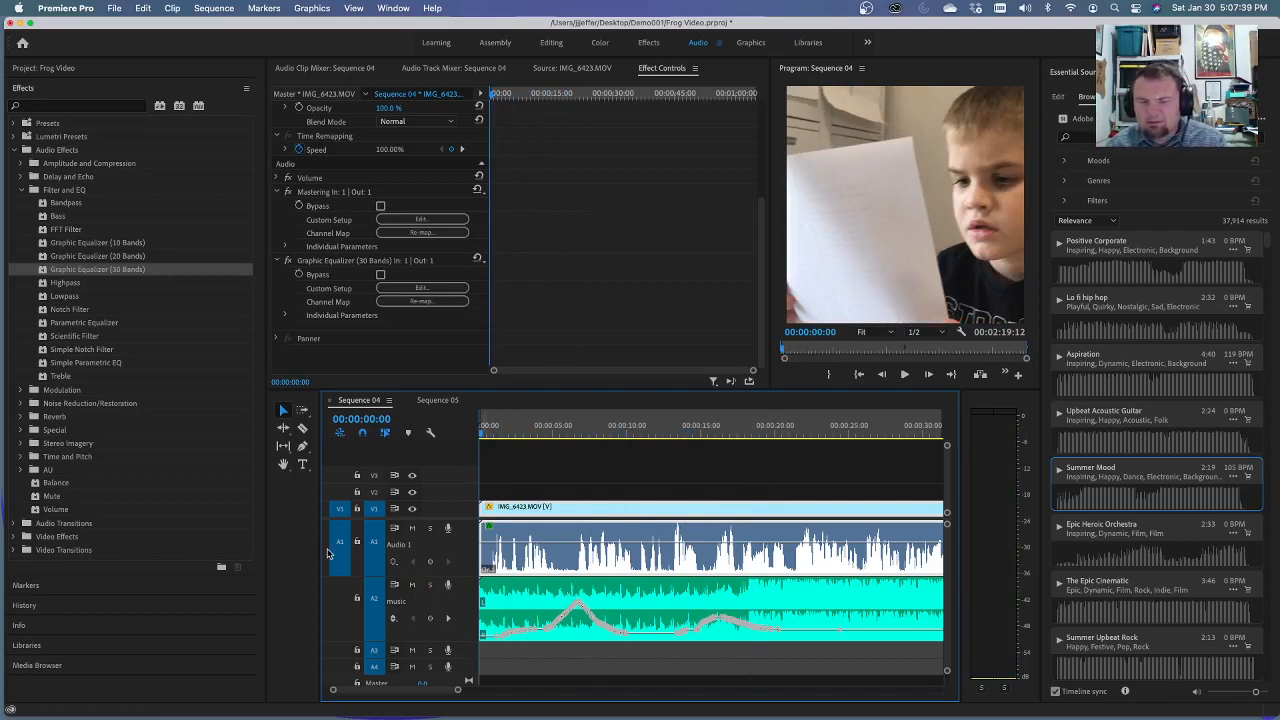
- Play Sequence 04 from the start to 00:00:29:09, raising the last A2 track volume keyframe during playback
key(space)
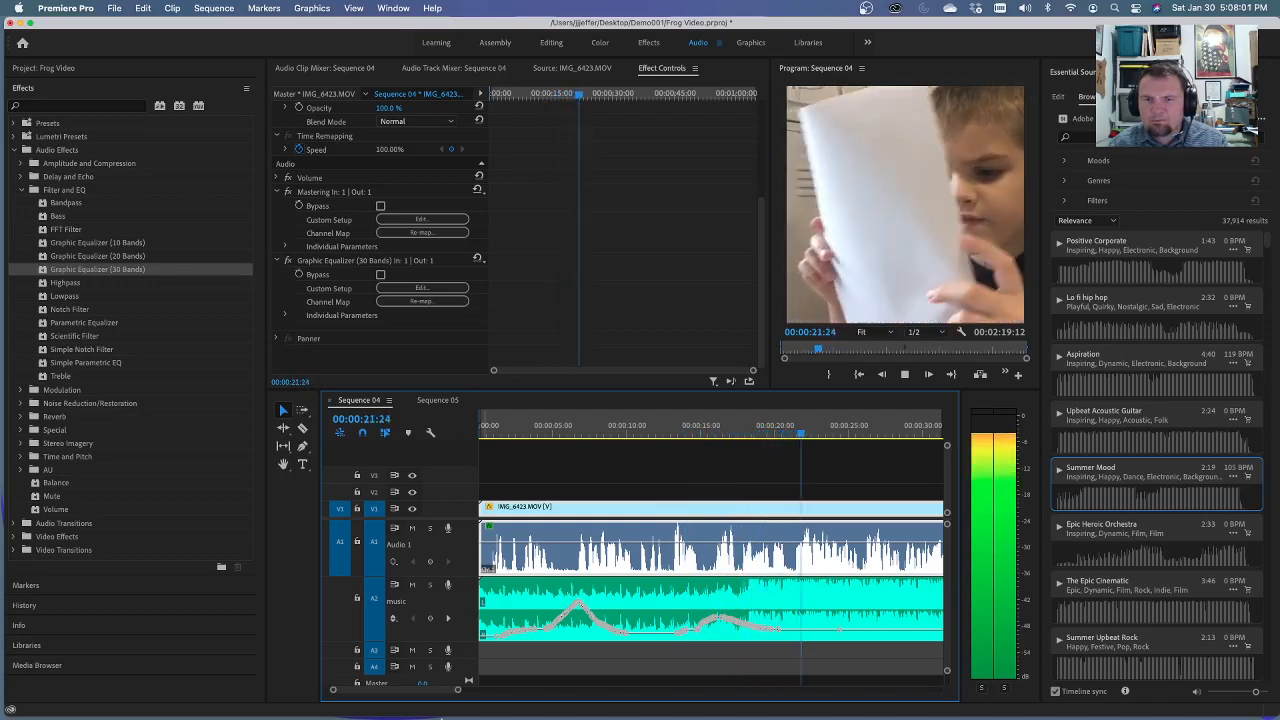
drag(840, 632, 828, 613)
key(space)
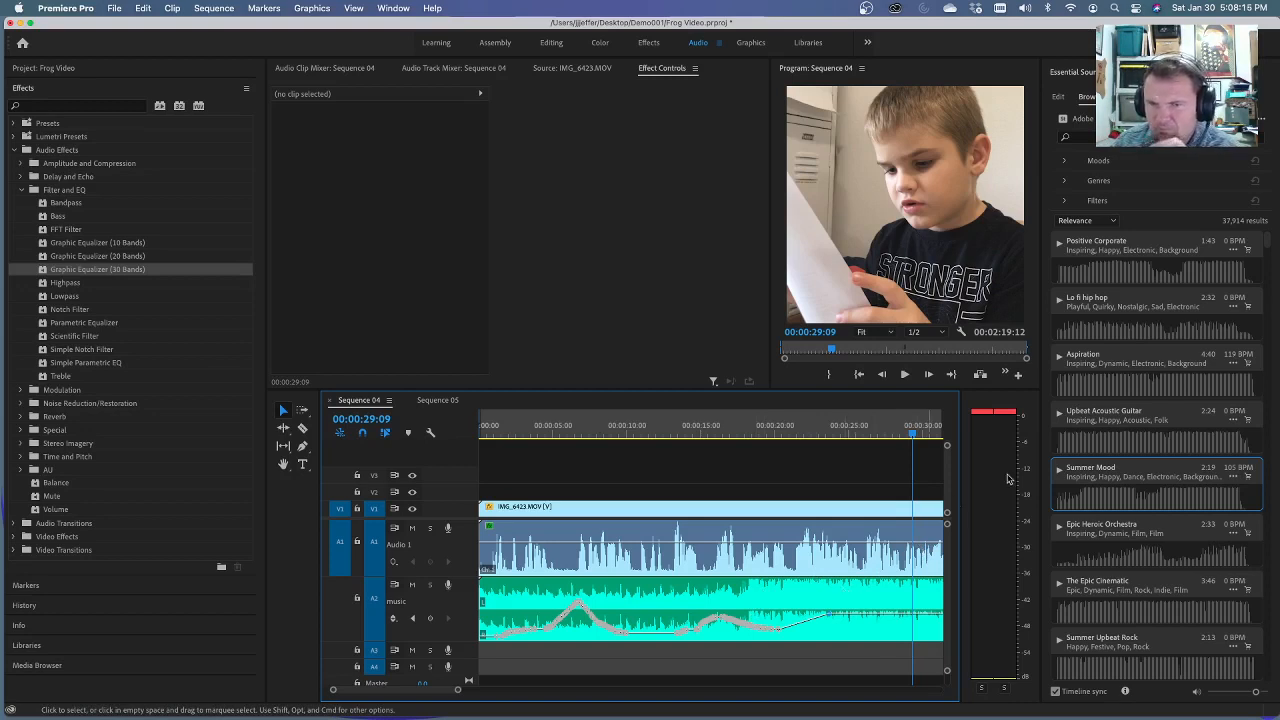
- Clear the clipping indicators on the audio meters and lower the last A2 track volume keyframe slightly
click(987, 418)
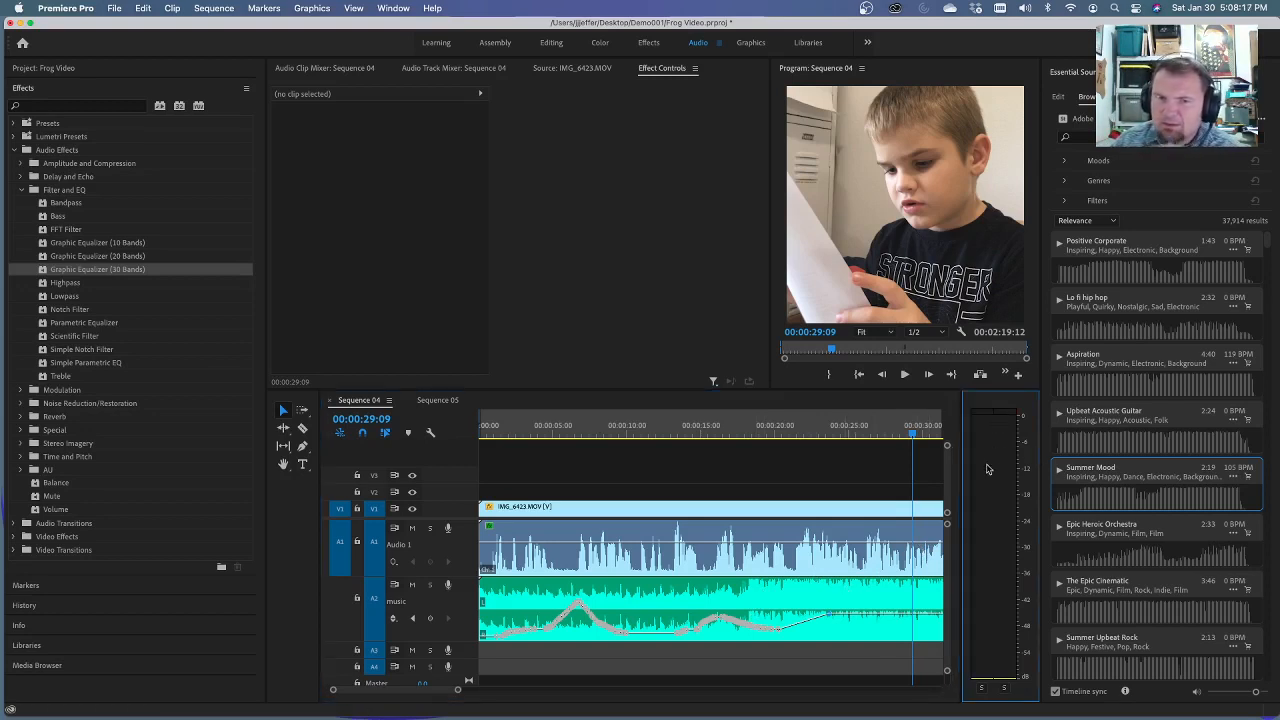
click(853, 601)
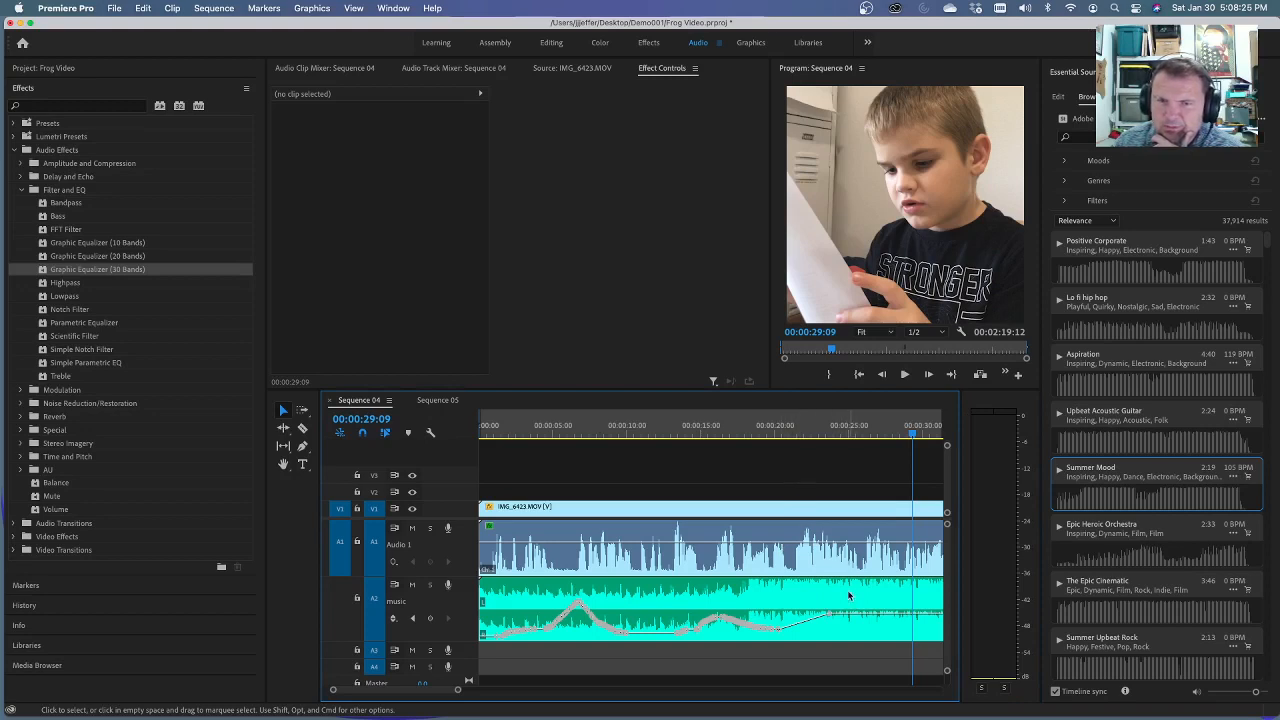
drag(829, 614, 829, 622)
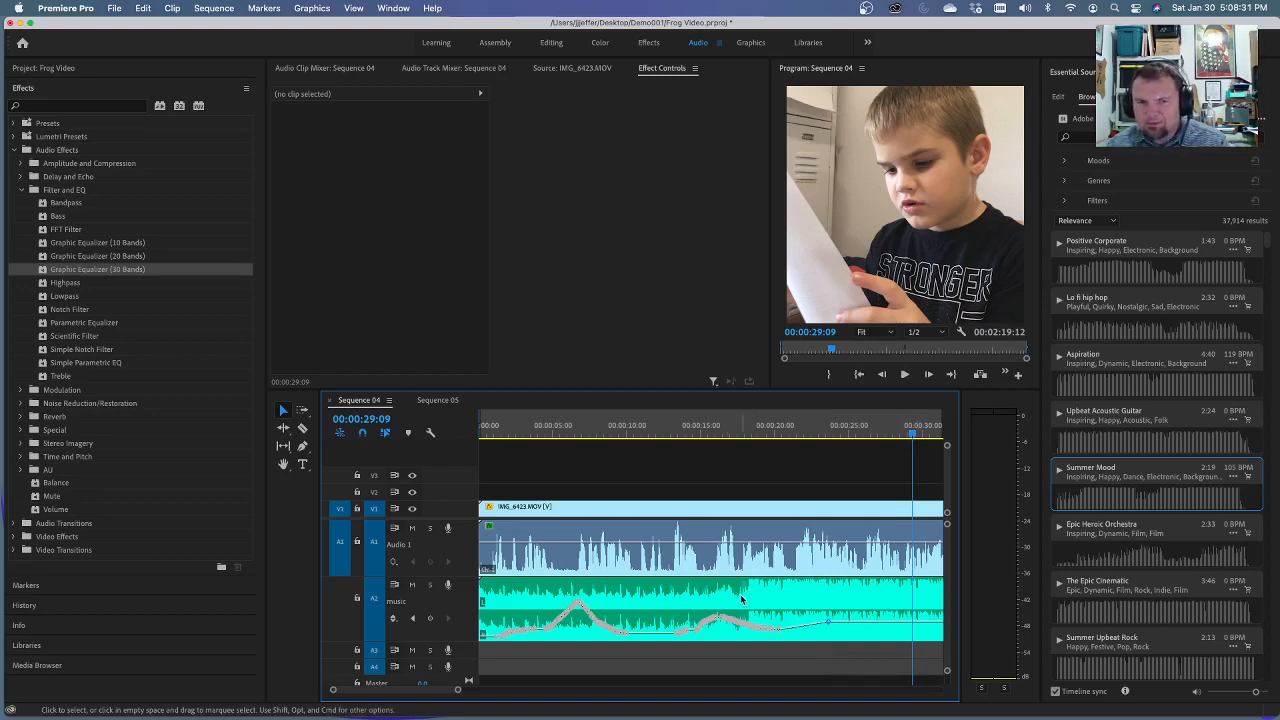
- Switch the A2 music track to clip keyframes and delete the Summer Mood clip from it
click(395, 619)
click(413, 637)
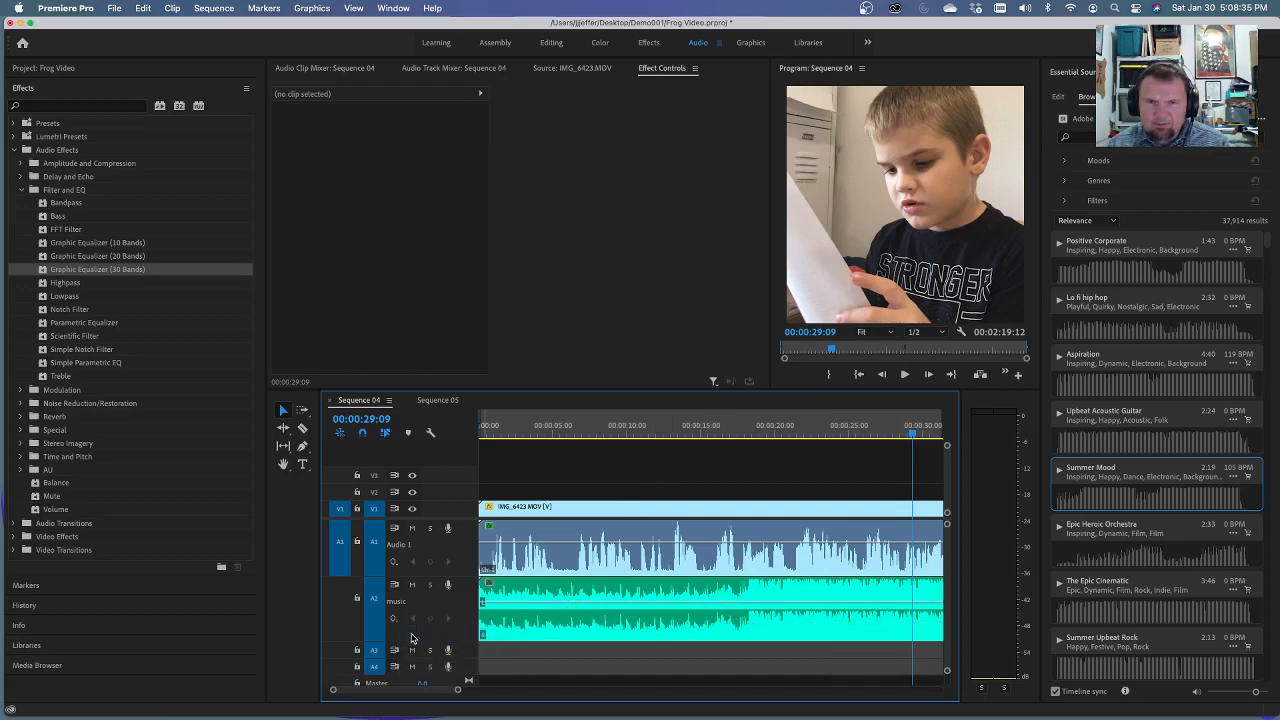
right_click(648, 596)
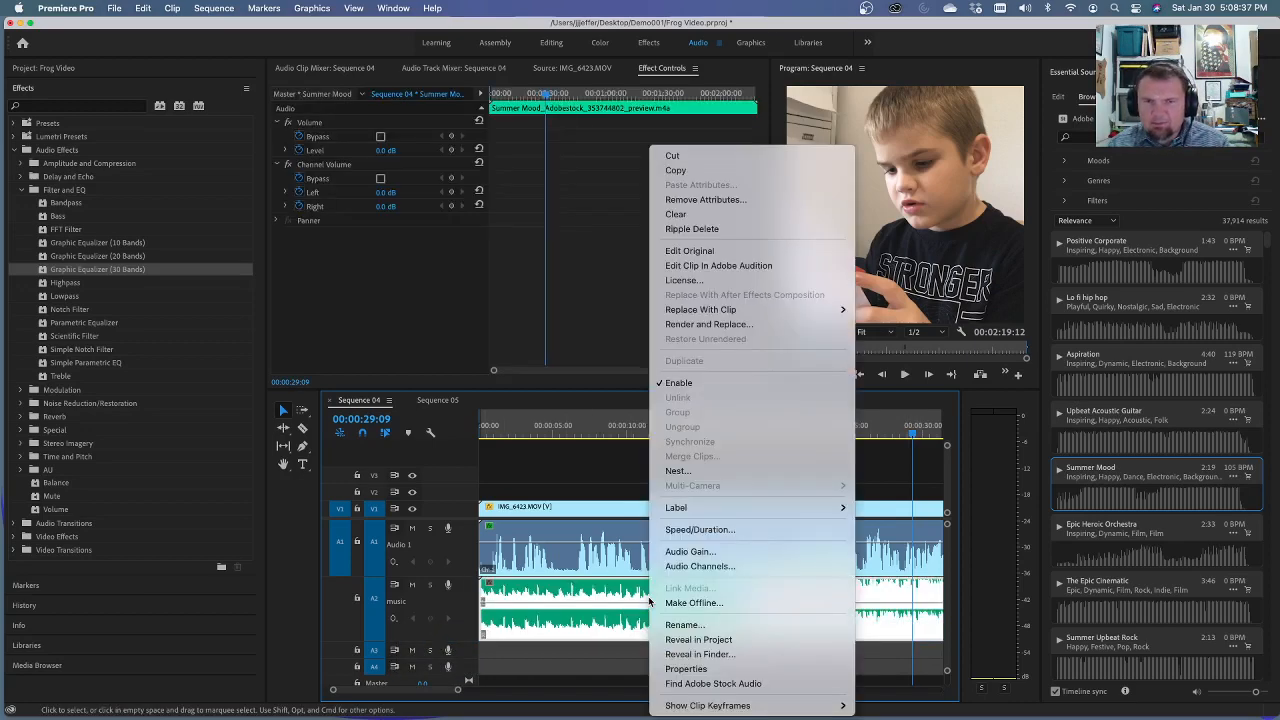
mouse_move(737, 705)
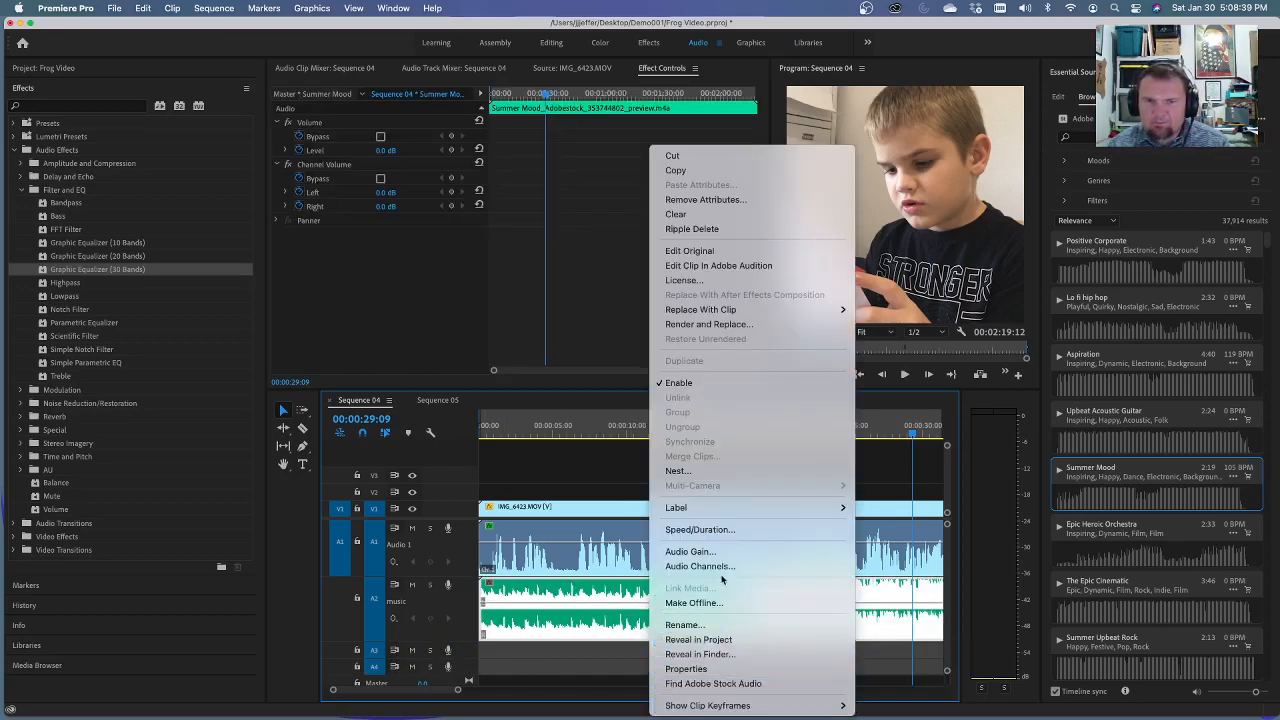
click(877, 661)
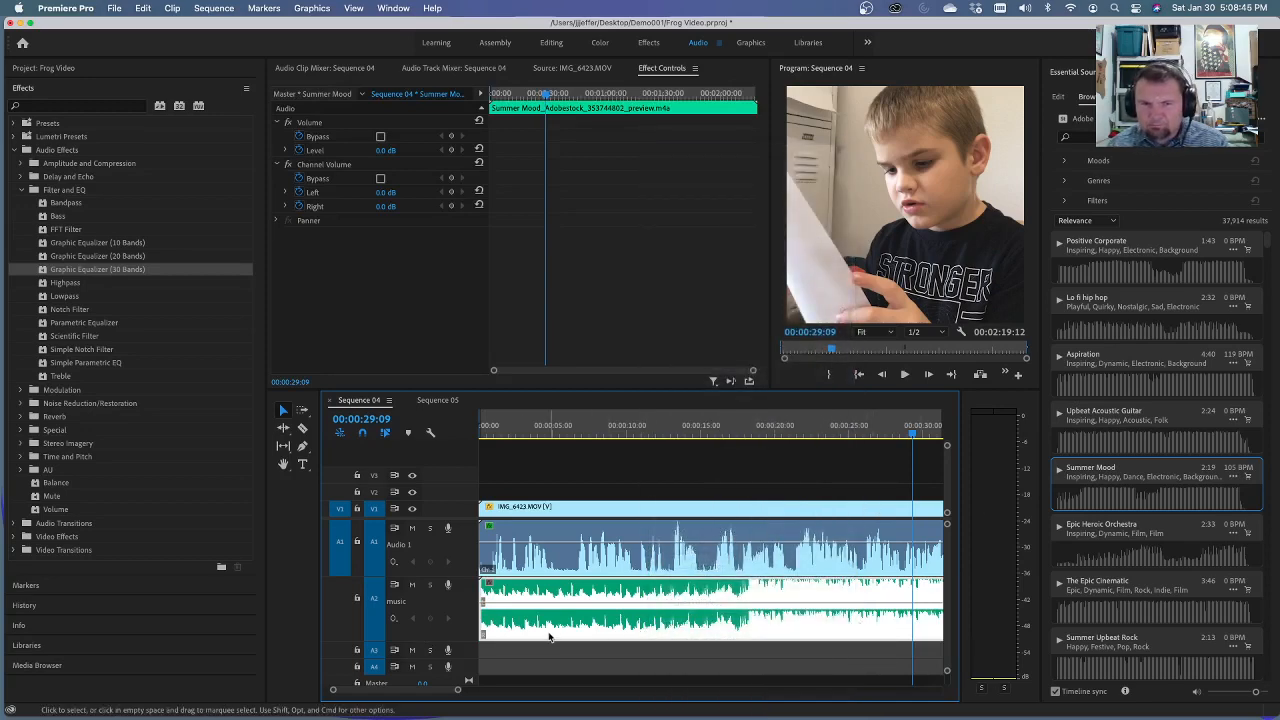
key(Delete)
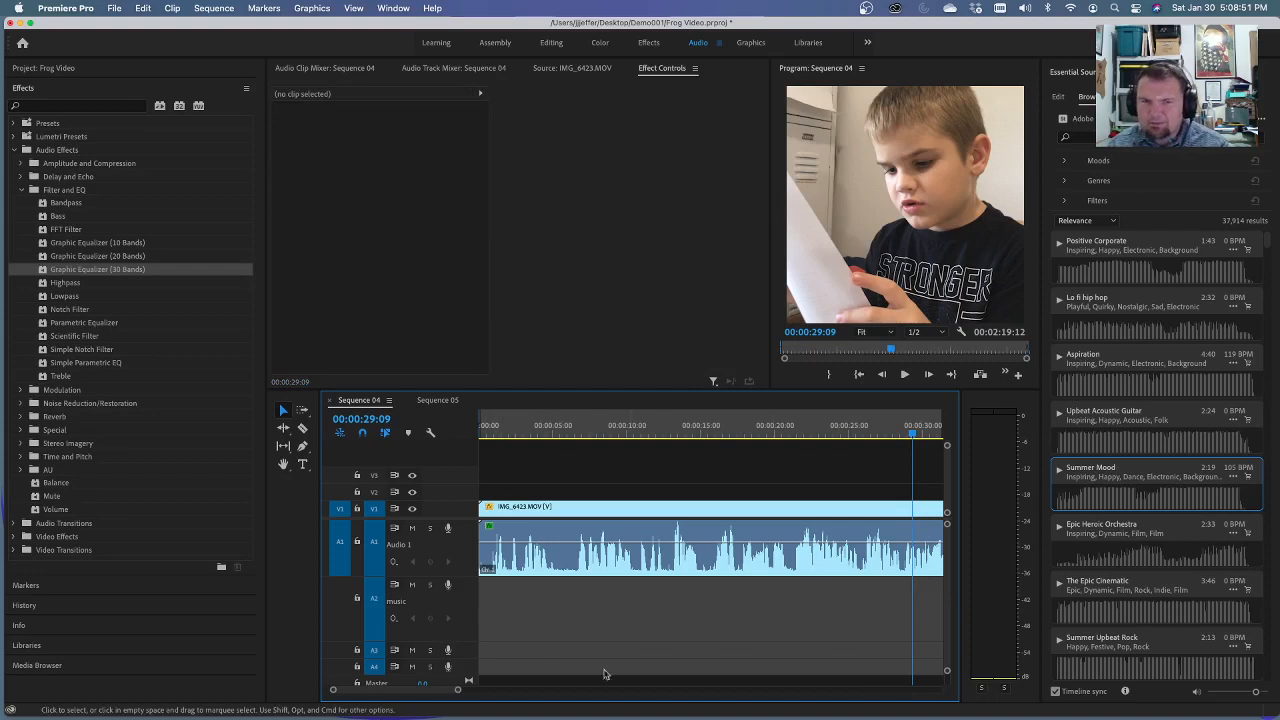
- Display the track volume keyframes on the empty A2 music track
click(396, 621)
mouse_move(419, 648)
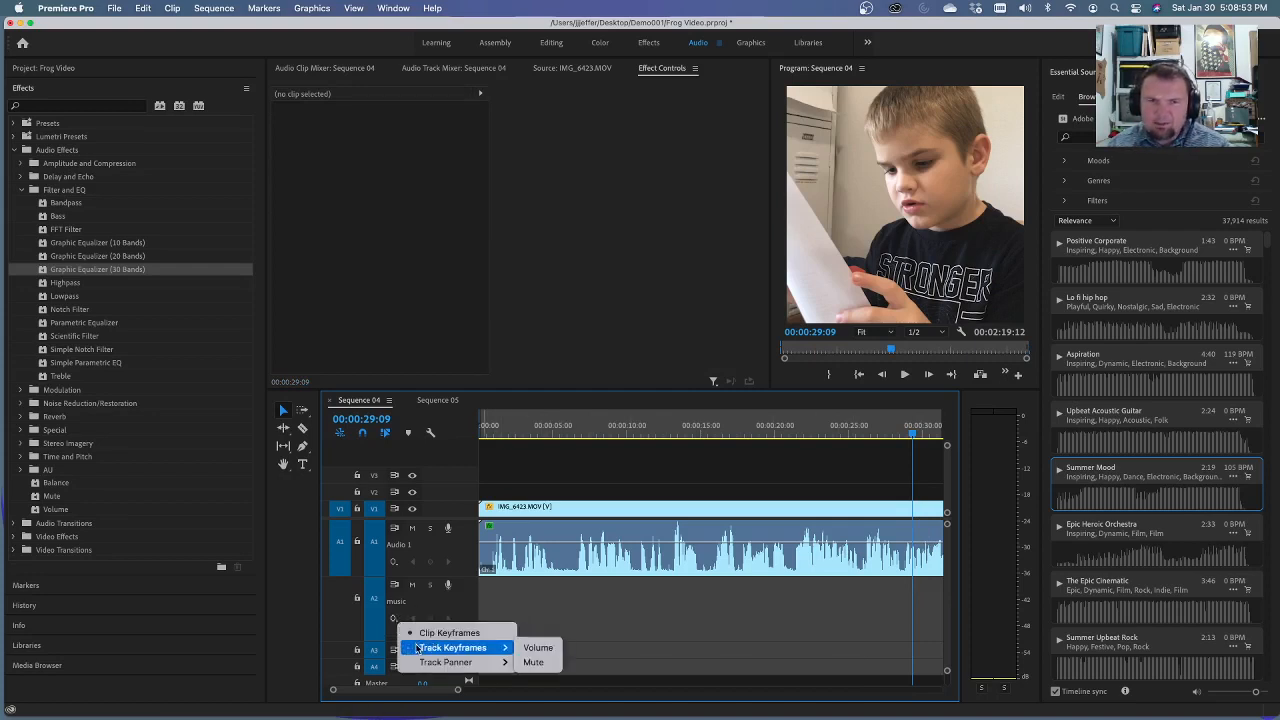
click(539, 648)
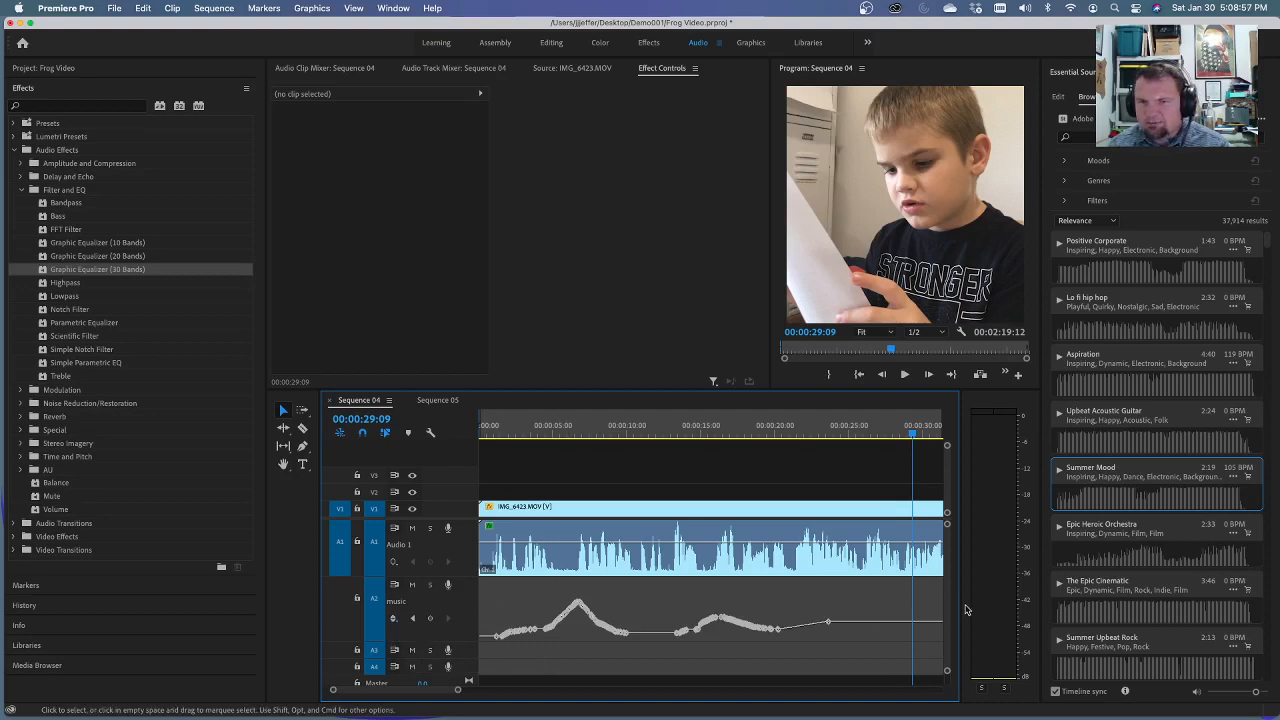
- Preview The Epic Cinematic in sync with Sequence 04 from 00:00:29:09 to 00:00:37:10
click(1060, 587)
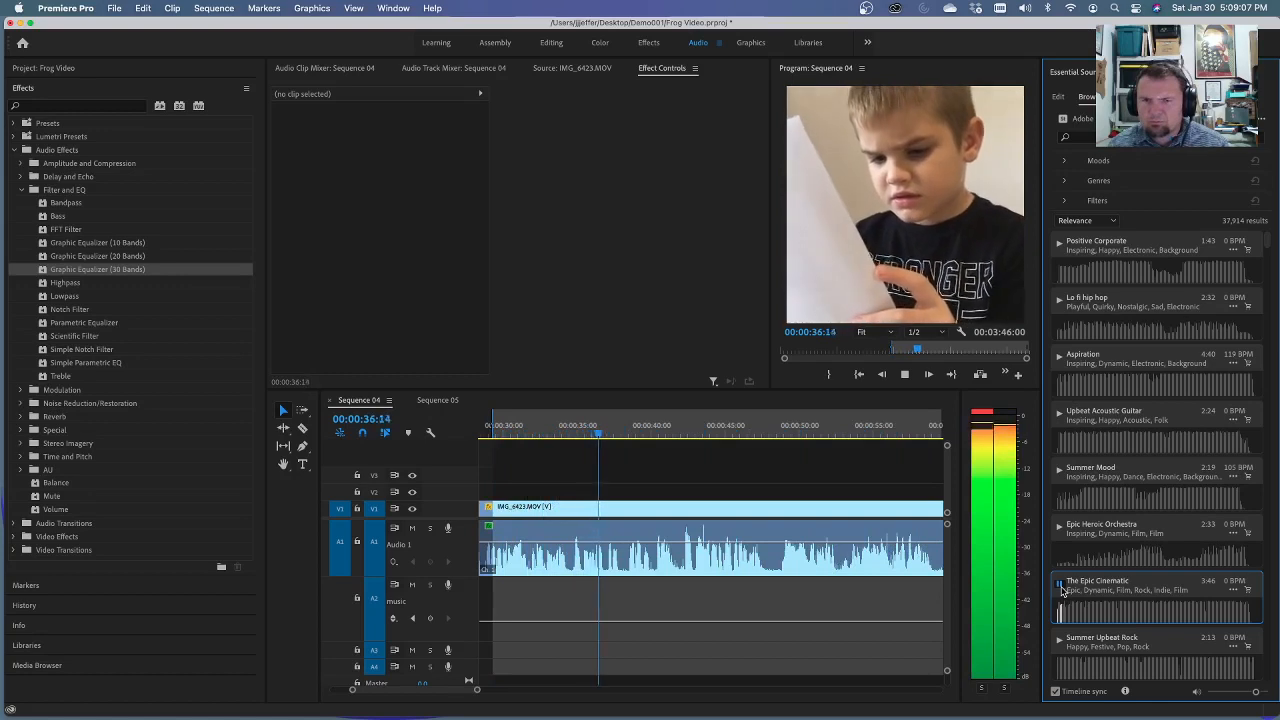
click(1061, 587)
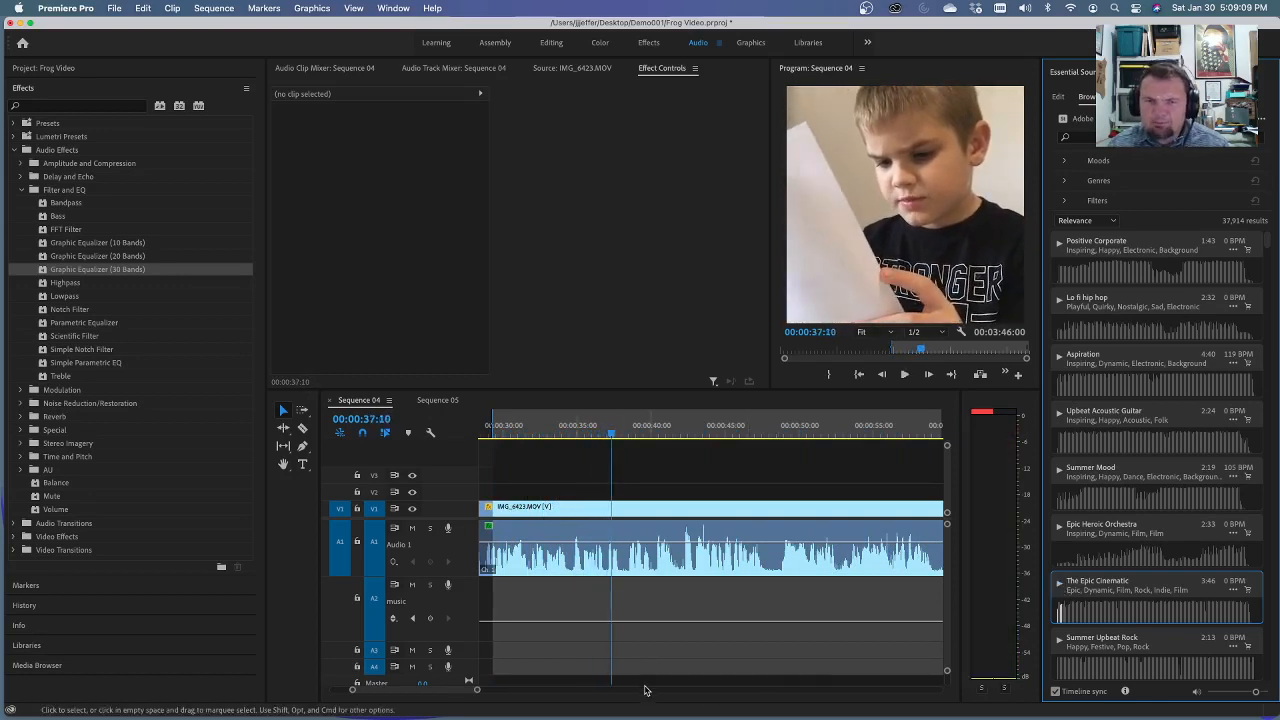
key(Down)
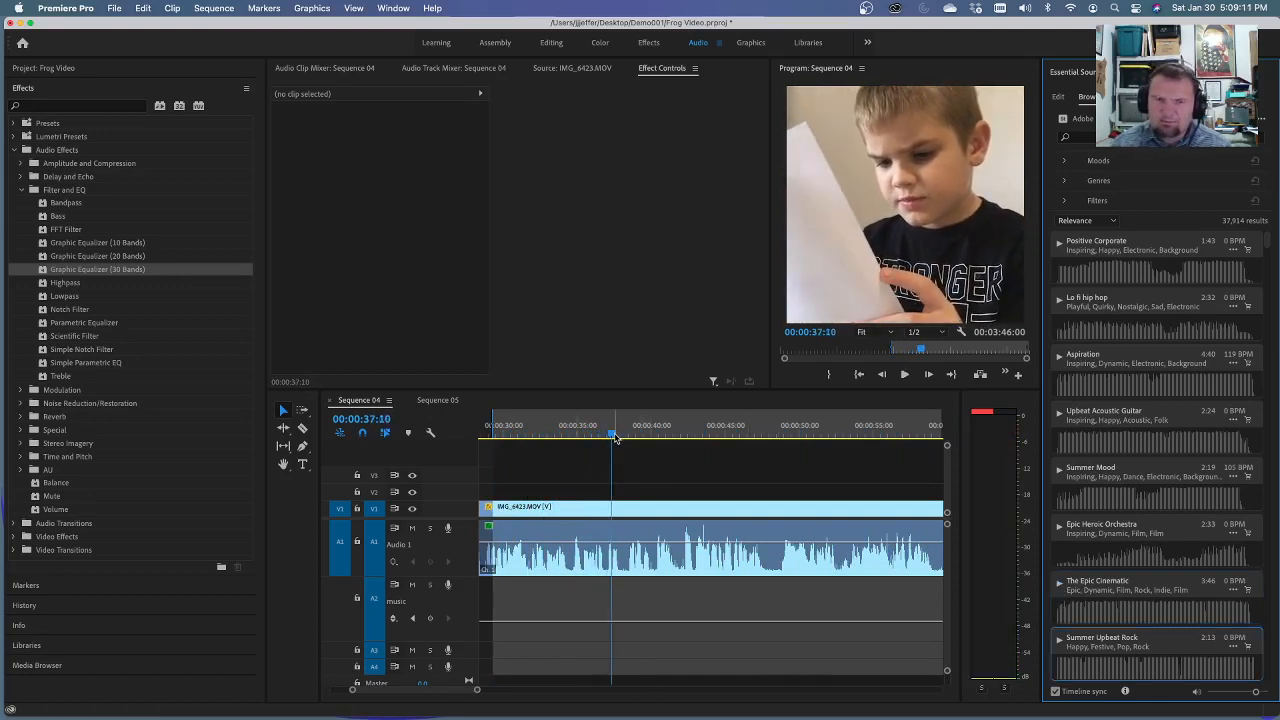
- Place The Epic Cinematic at the start of the A2 music track and play the sequence up to 00:00:17:27
click(651, 468)
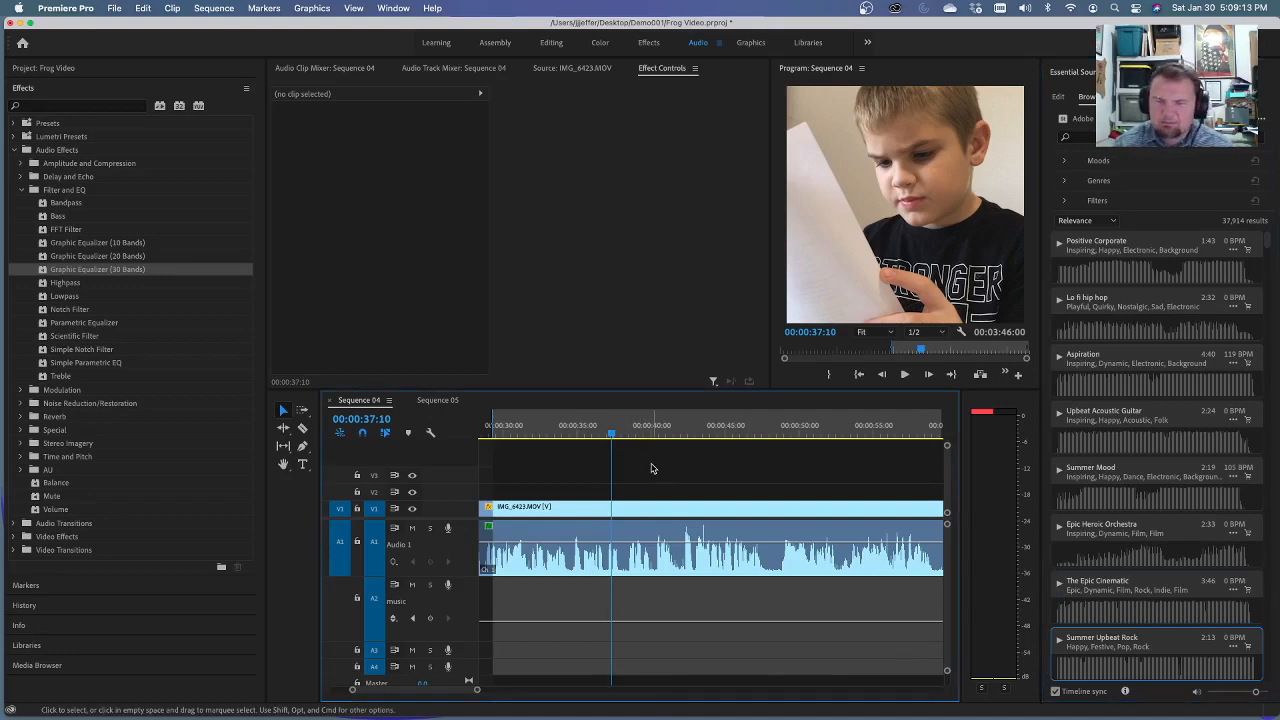
key(Home)
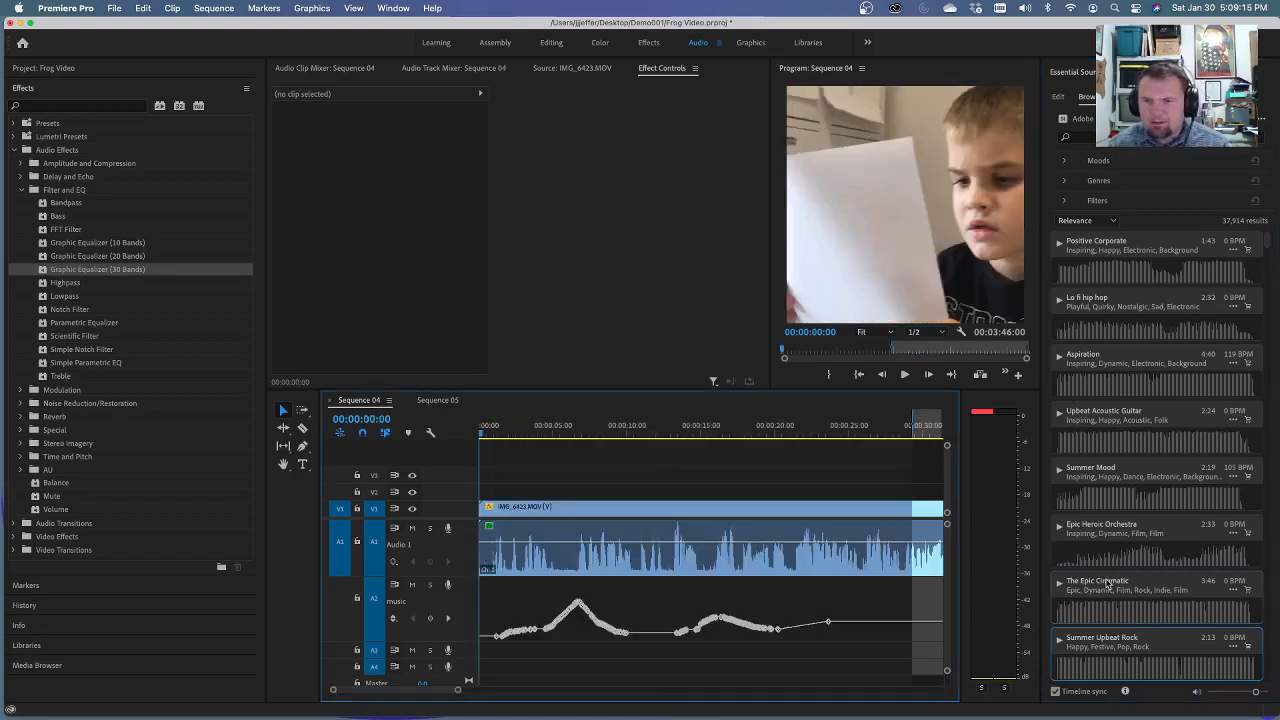
drag(1127, 582, 448, 641)
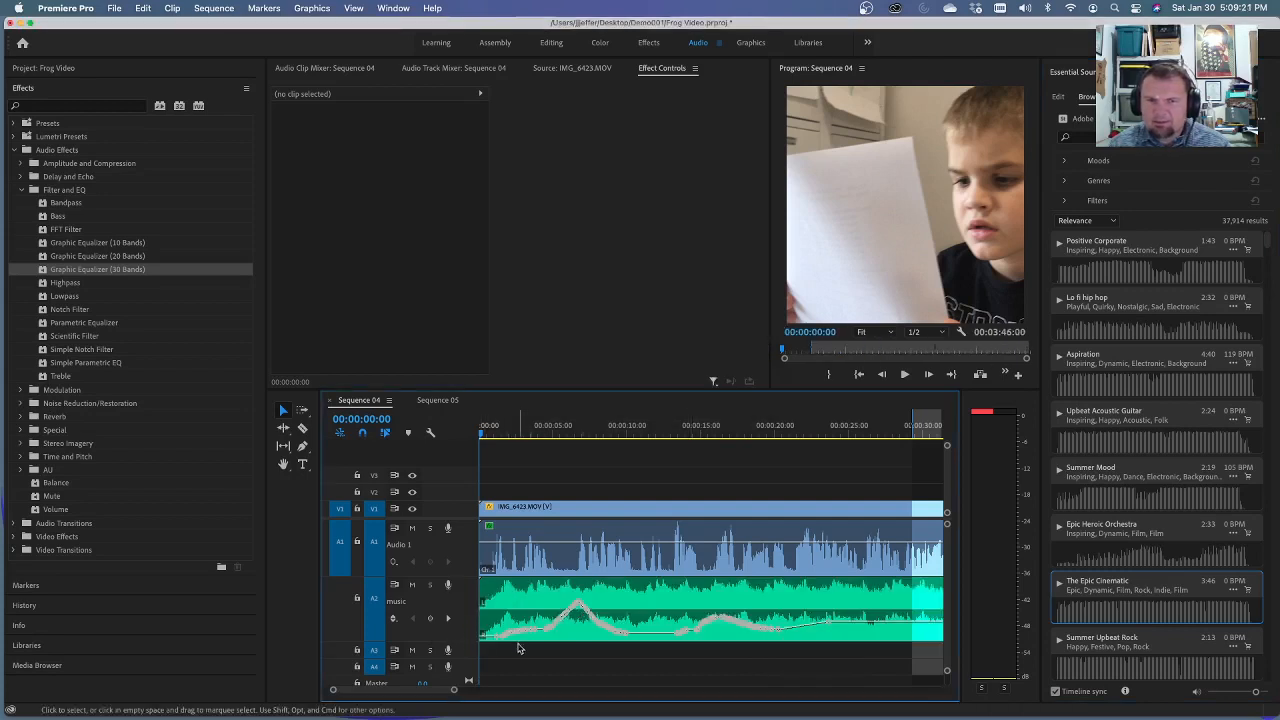
key(space)
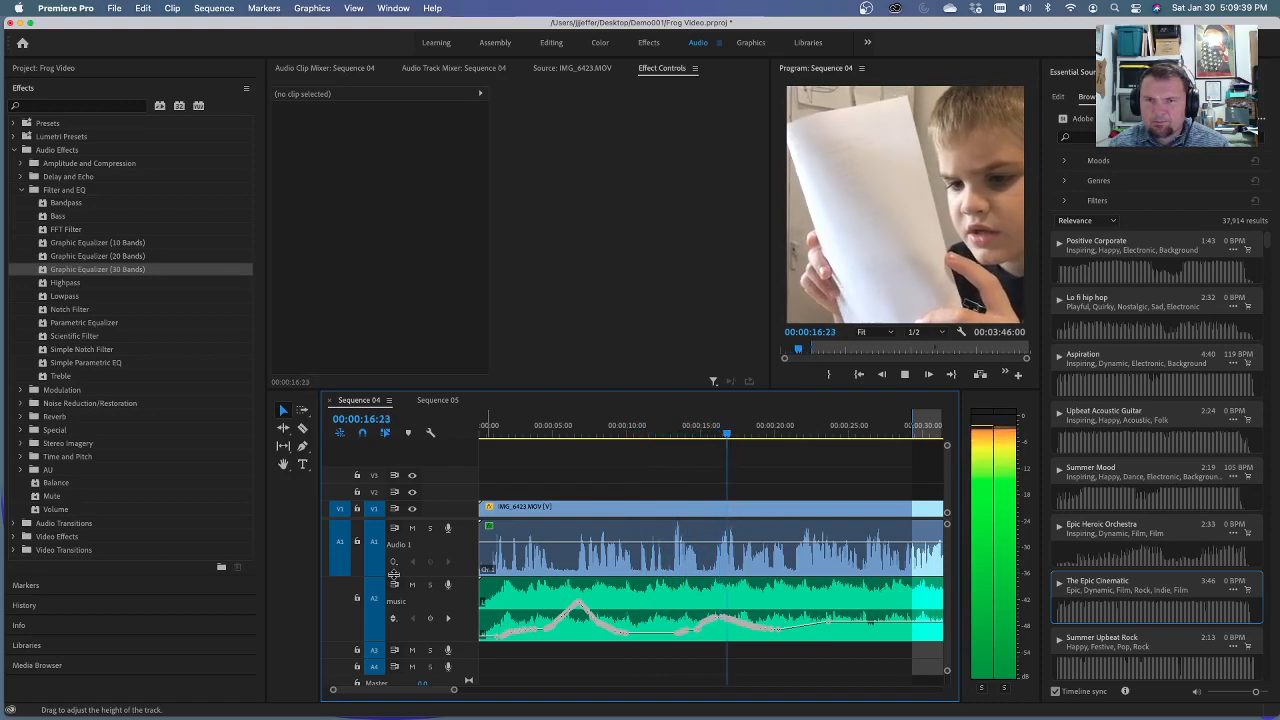
key(space)
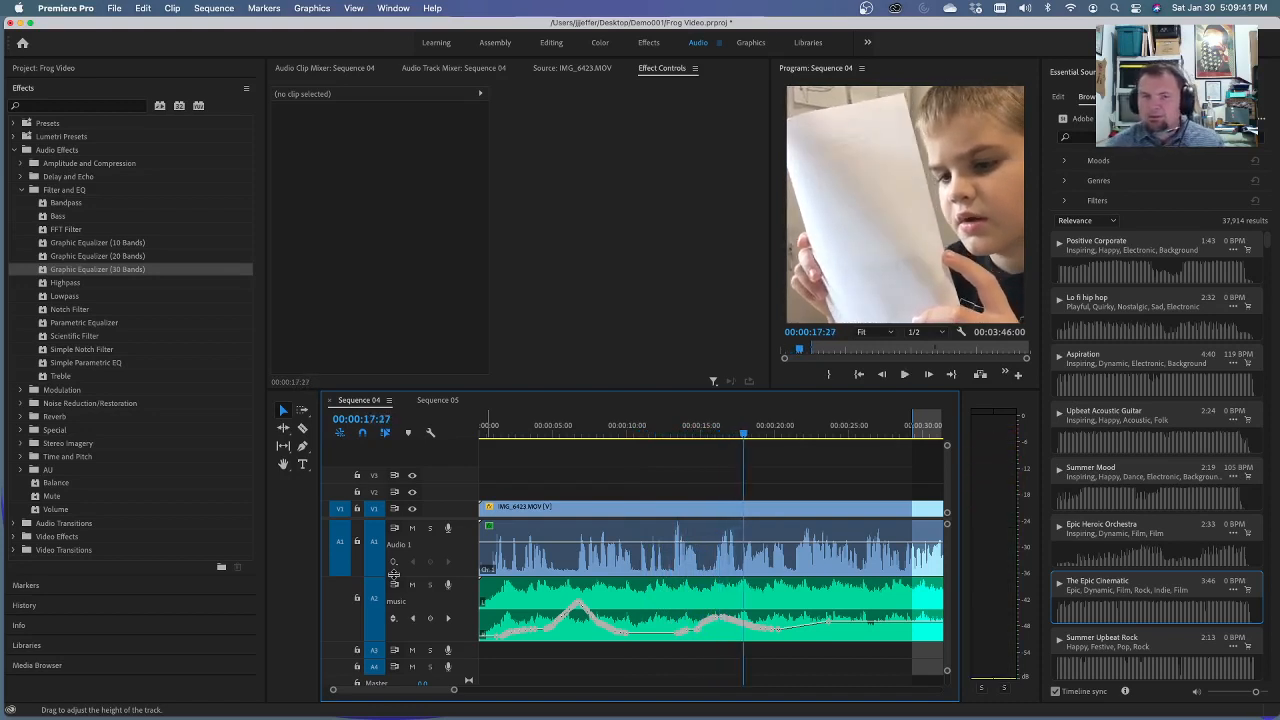